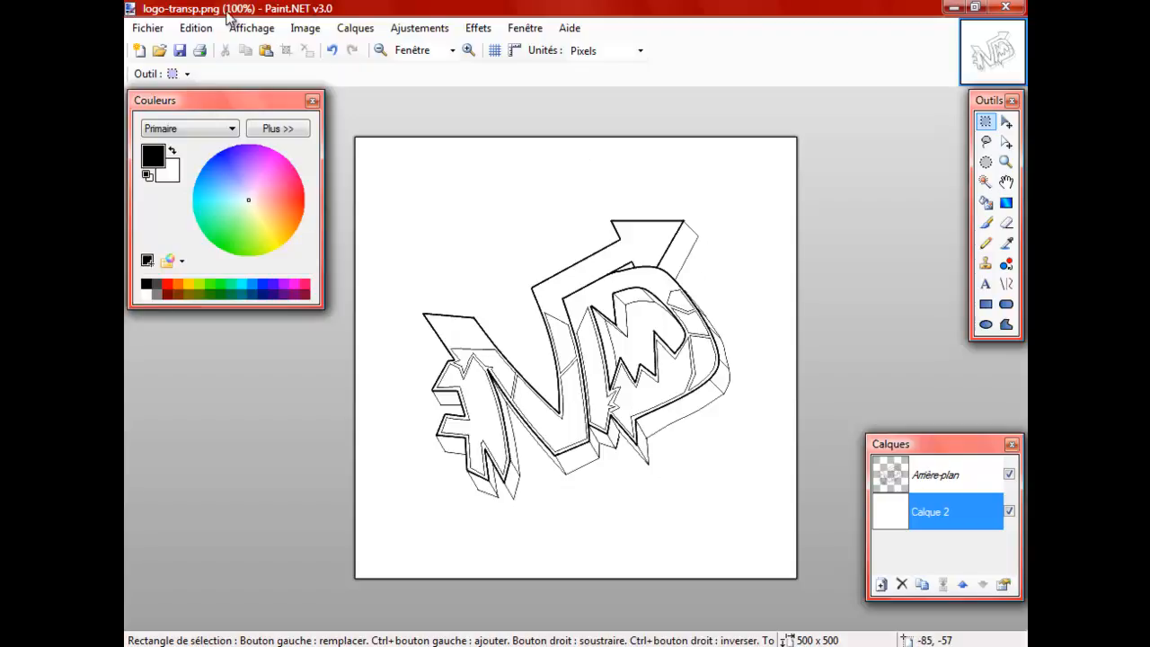
Examine the finished logo drawing up close and as a whole, including the overall area it covers.
{"action": "left_click", "coordinate": [468, 50]}
{"action": "scroll", "coordinate": [508, 191], "scroll_direction": "up", "scroll_amount": 2}
{"action": "scroll", "coordinate": [435, 468], "scroll_direction": "up", "scroll_amount": 2}
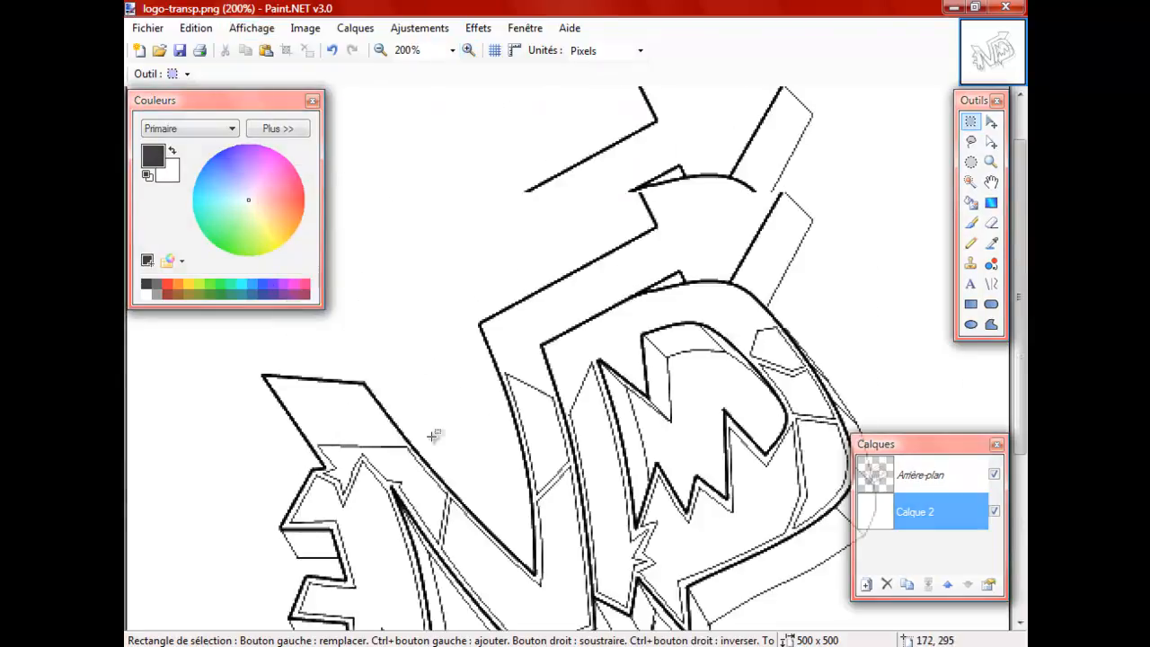
{"action": "scroll", "coordinate": [579, 128], "scroll_direction": "down", "scroll_amount": 2}
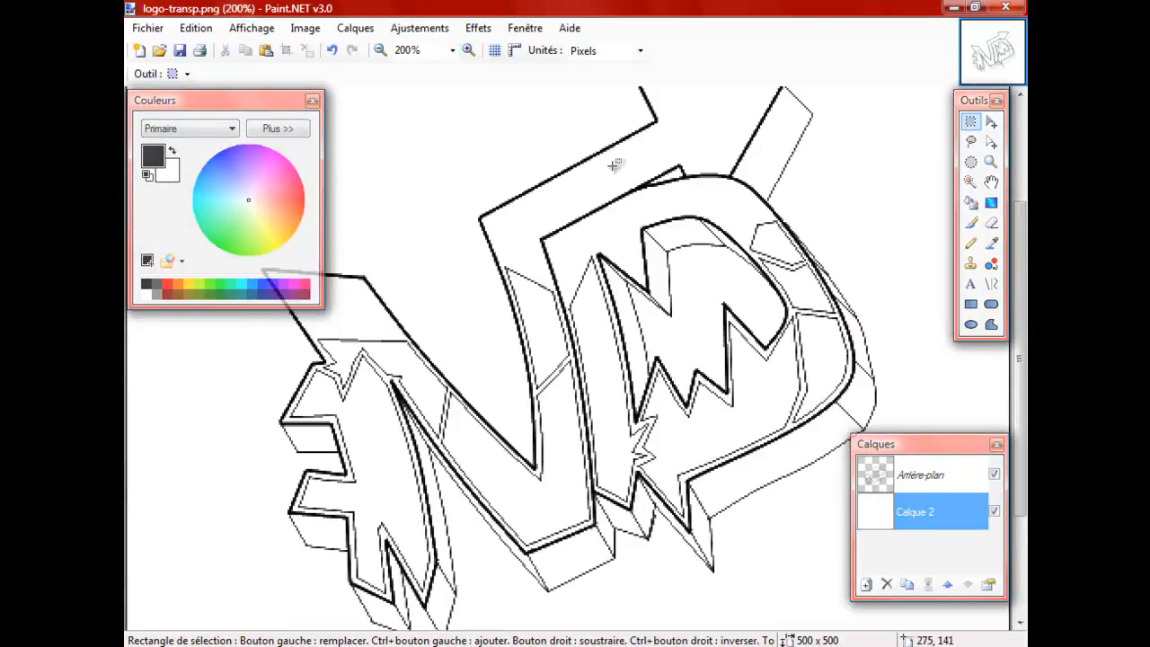
{"action": "left_click", "coordinate": [380, 50]}
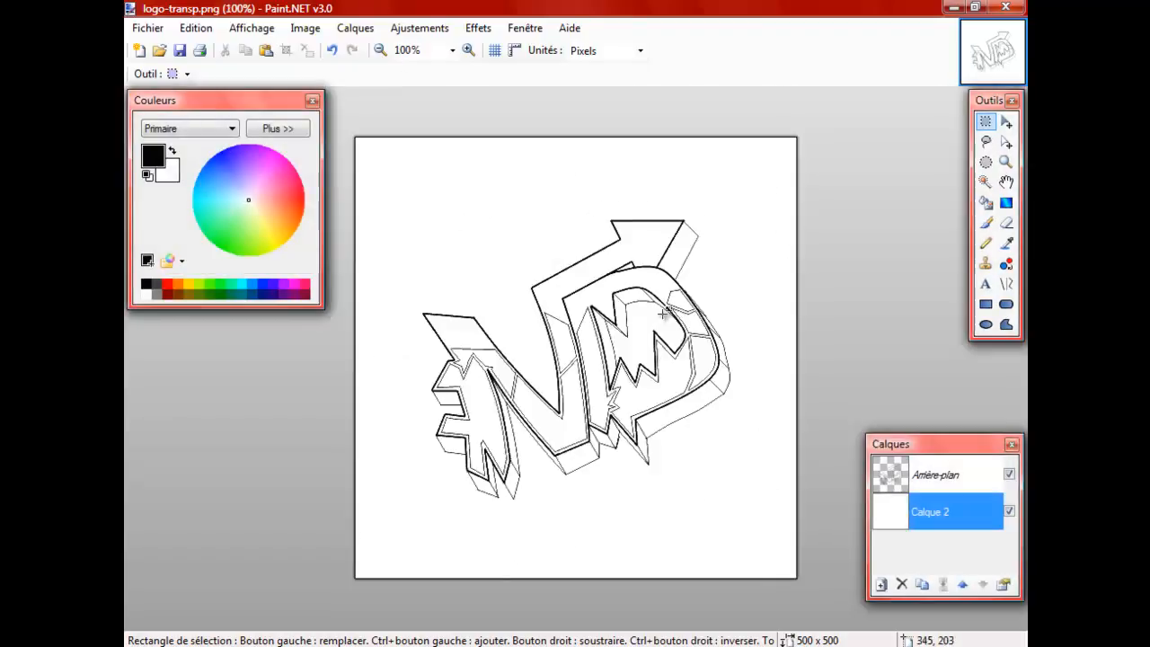
{"action": "left_click", "coordinate": [452, 50]}
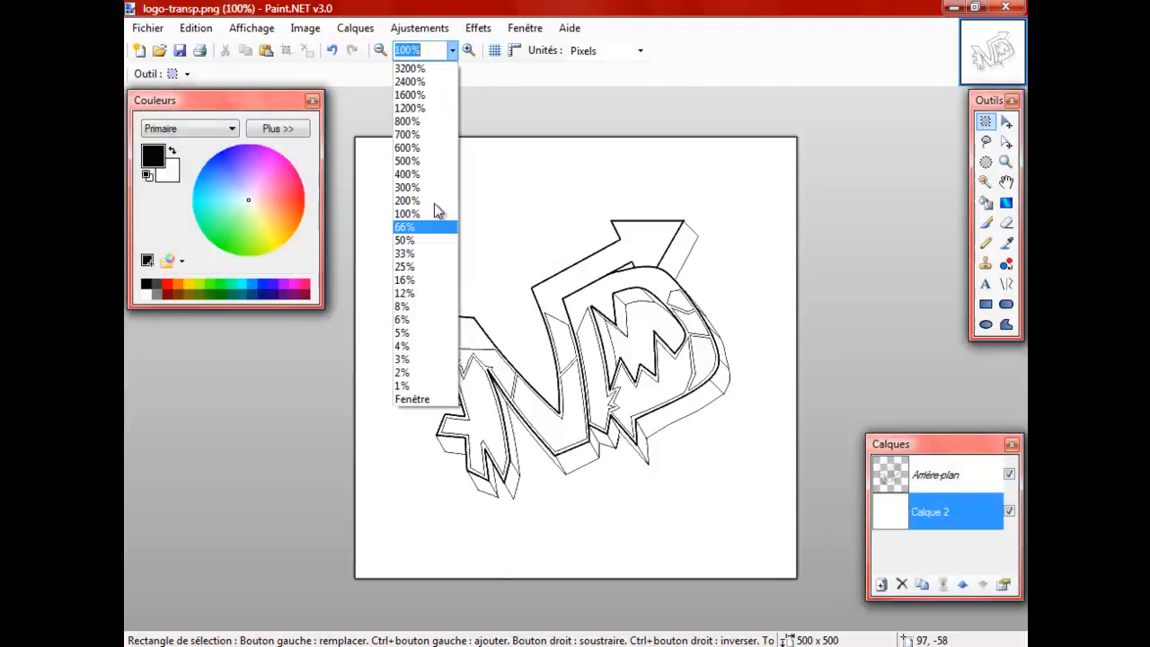
{"action": "left_click", "coordinate": [412, 397]}
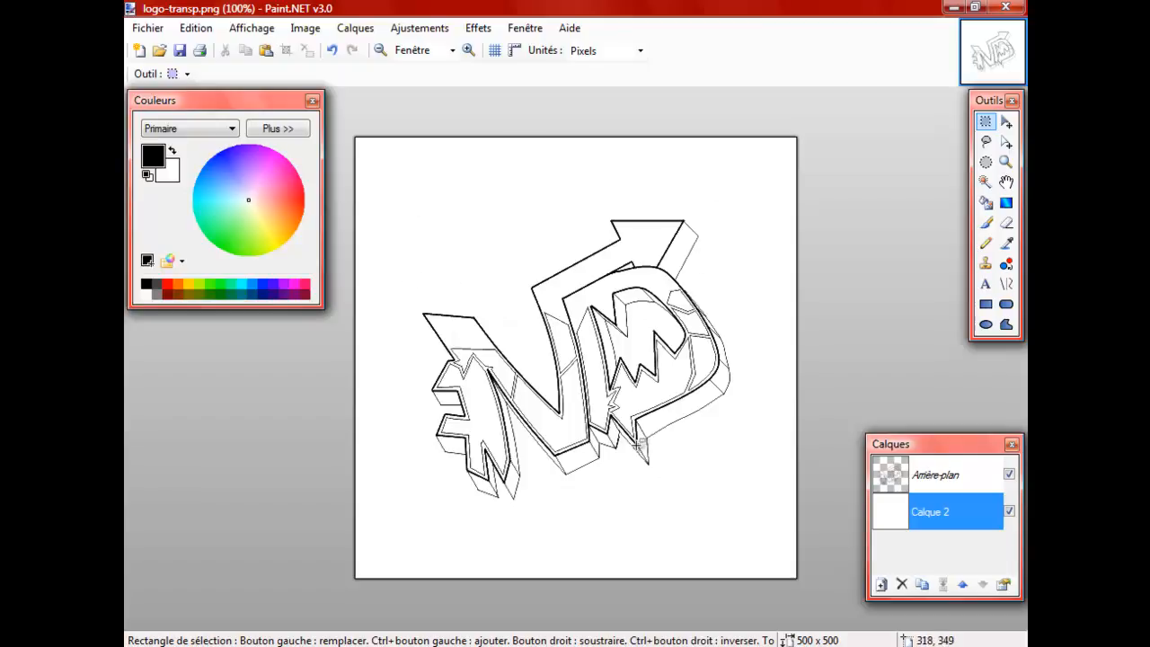
{"action": "mouse_move", "coordinate": [398, 208]}
{"action": "left_mouse_down"}
{"action": "mouse_move", "coordinate": [580, 298]}
{"action": "mouse_move", "coordinate": [724, 535]}
{"action": "left_mouse_up"}
{"action": "left_click", "coordinate": [402, 205]}
Create a new blank image 600 pixels wide and 600 pixels high.
{"action": "left_click", "coordinate": [139, 50]}
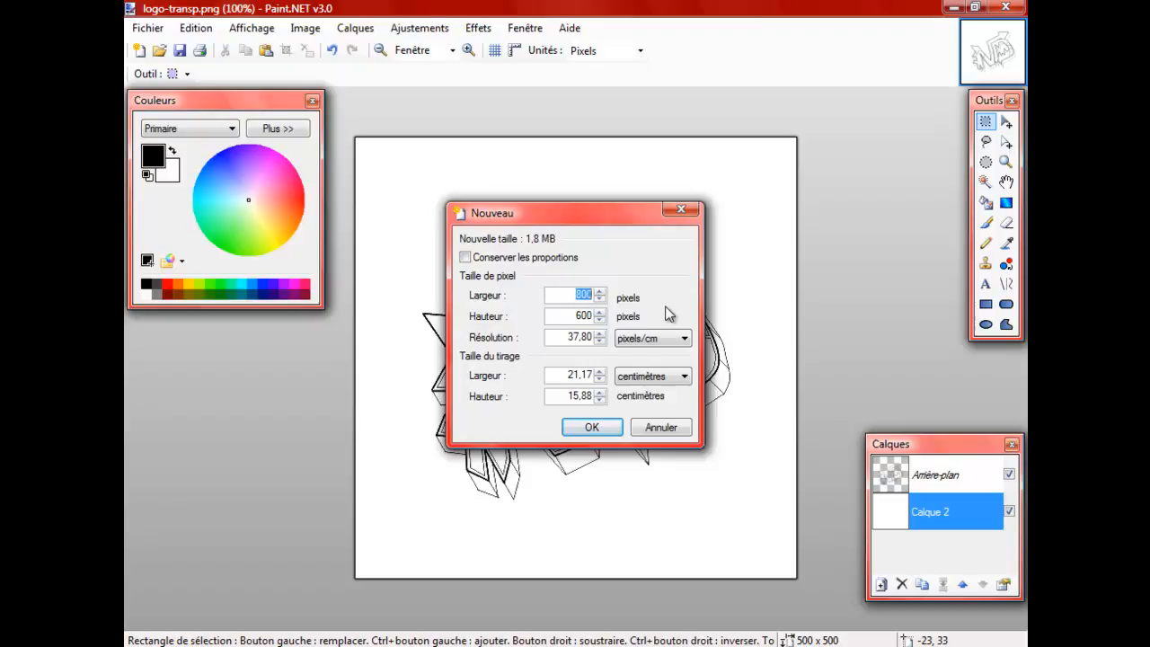
{"action": "left_click", "coordinate": [568, 300]}
{"action": "left_click_drag", "start_coordinate": [569, 298], "coordinate": [654, 301]}
{"action": "left_click_drag", "start_coordinate": [574, 297], "coordinate": [705, 304]}
{"action": "type", "text": "600"}
{"action": "left_click_drag", "start_coordinate": [568, 296], "coordinate": [644, 308]}
{"action": "left_click", "coordinate": [591, 428]}
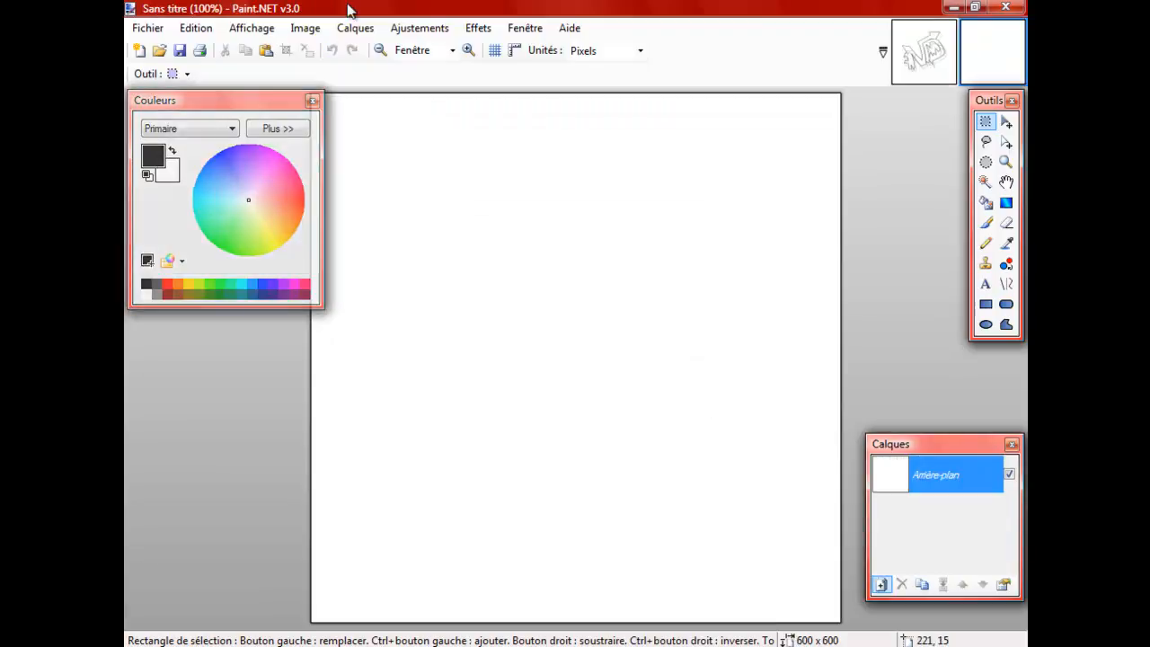
Rearrange the floating Couleurs and Calques windows, leaving the Calques window clear of the Outils window.
{"action": "left_click_drag", "start_coordinate": [260, 103], "coordinate": [236, 103]}
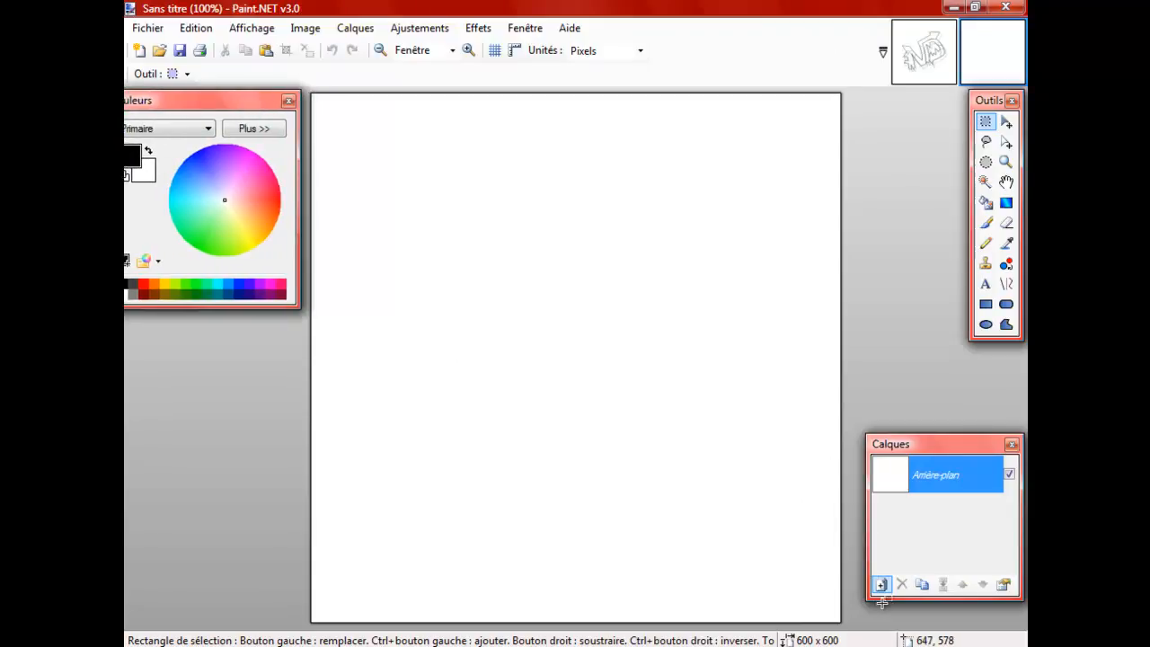
{"action": "left_click_drag", "start_coordinate": [930, 442], "coordinate": [942, 350]}
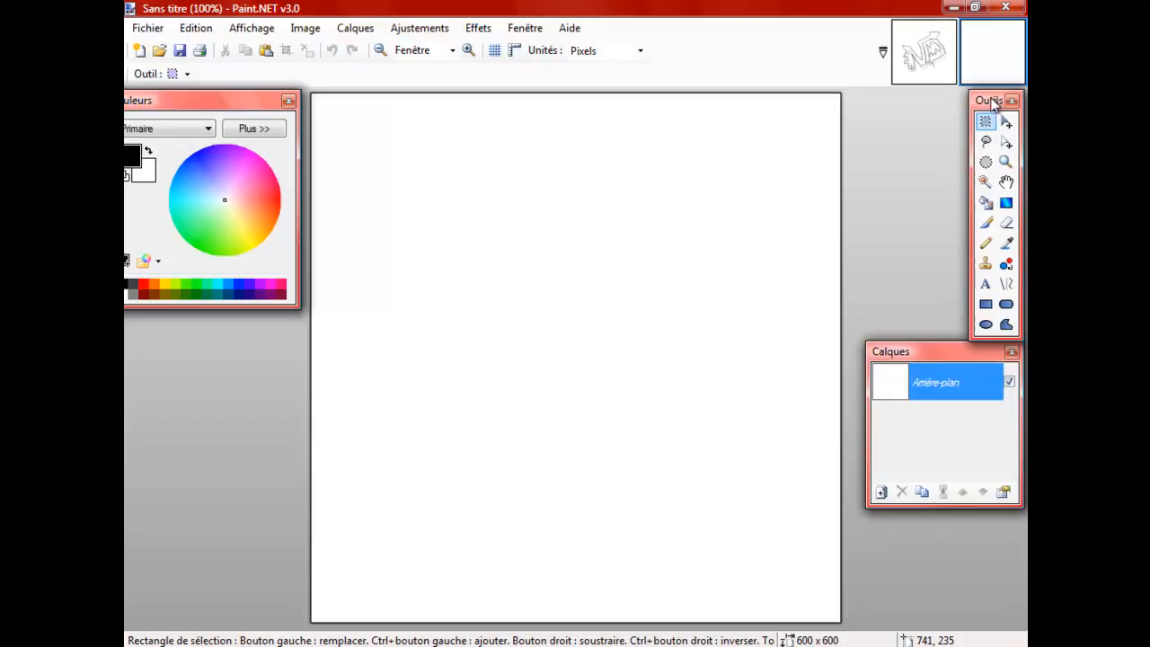
{"action": "left_click_drag", "start_coordinate": [249, 112], "coordinate": [273, 111]}
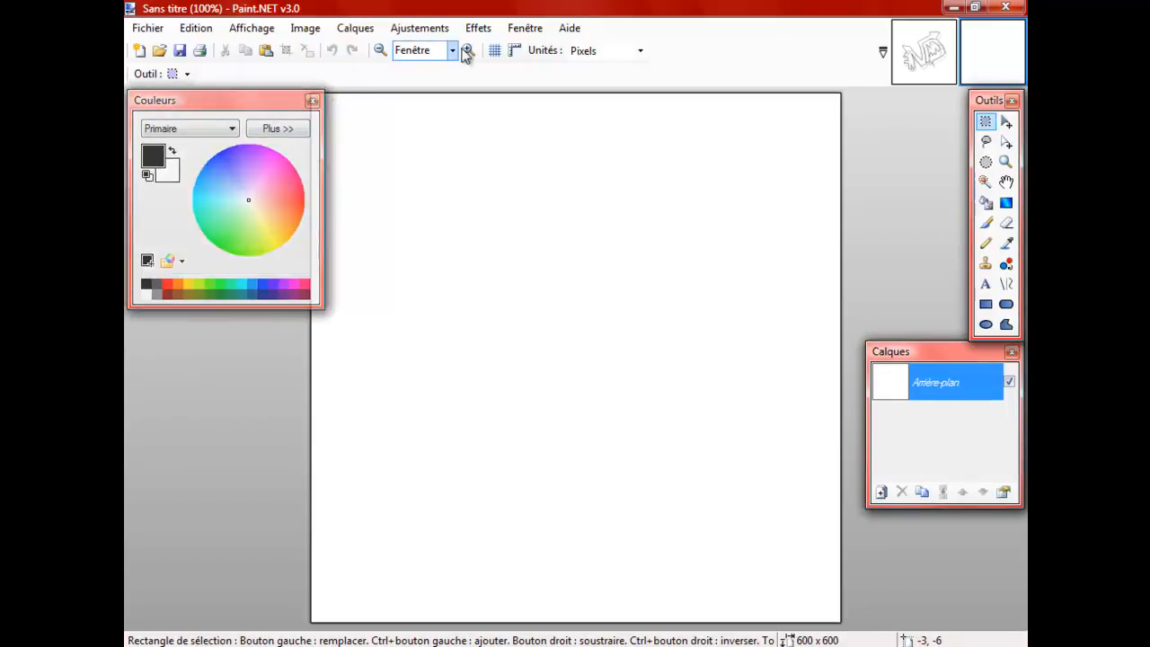
{"action": "left_click", "coordinate": [523, 28]}
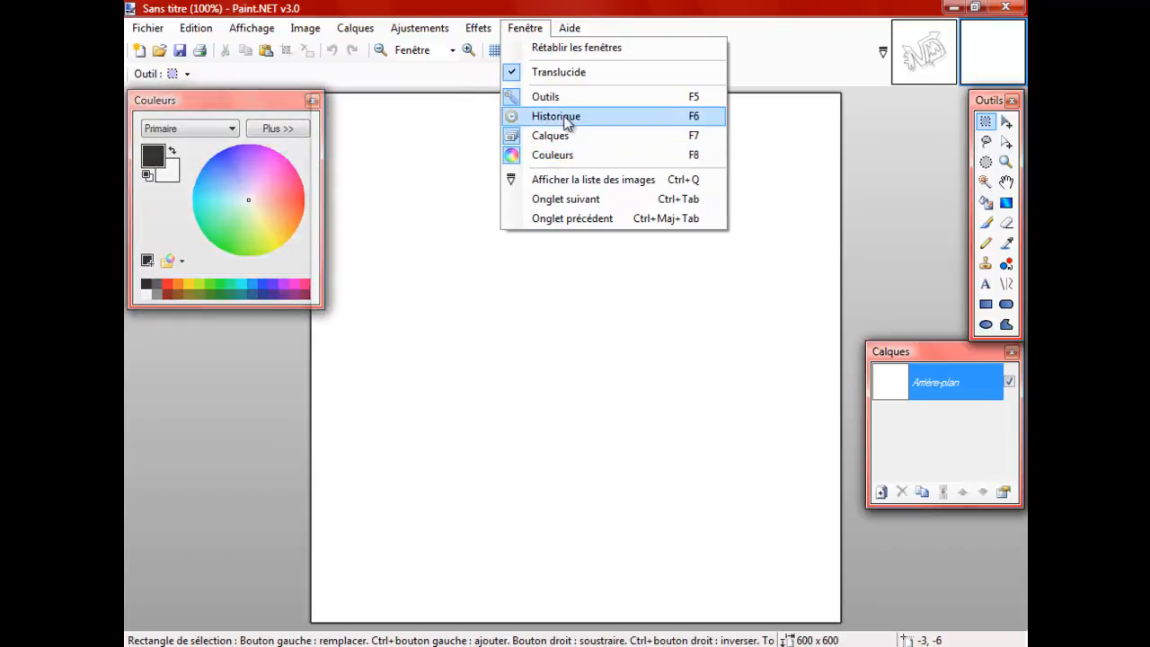
{"action": "left_click", "coordinate": [544, 47]}
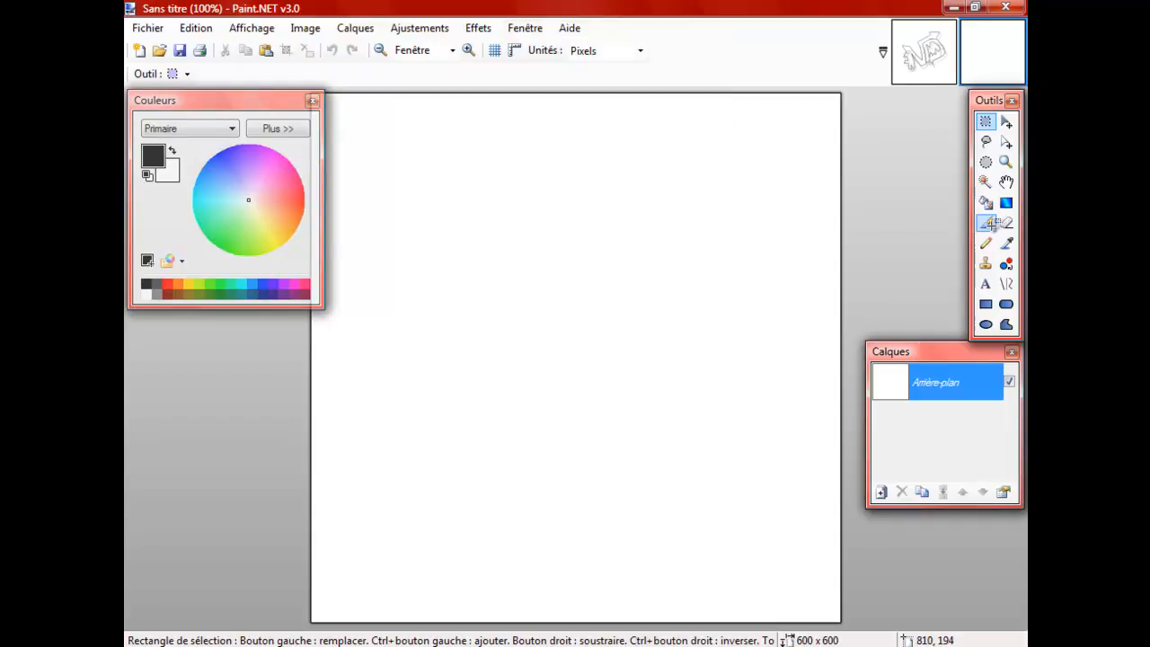
{"action": "left_click_drag", "start_coordinate": [931, 355], "coordinate": [942, 478]}
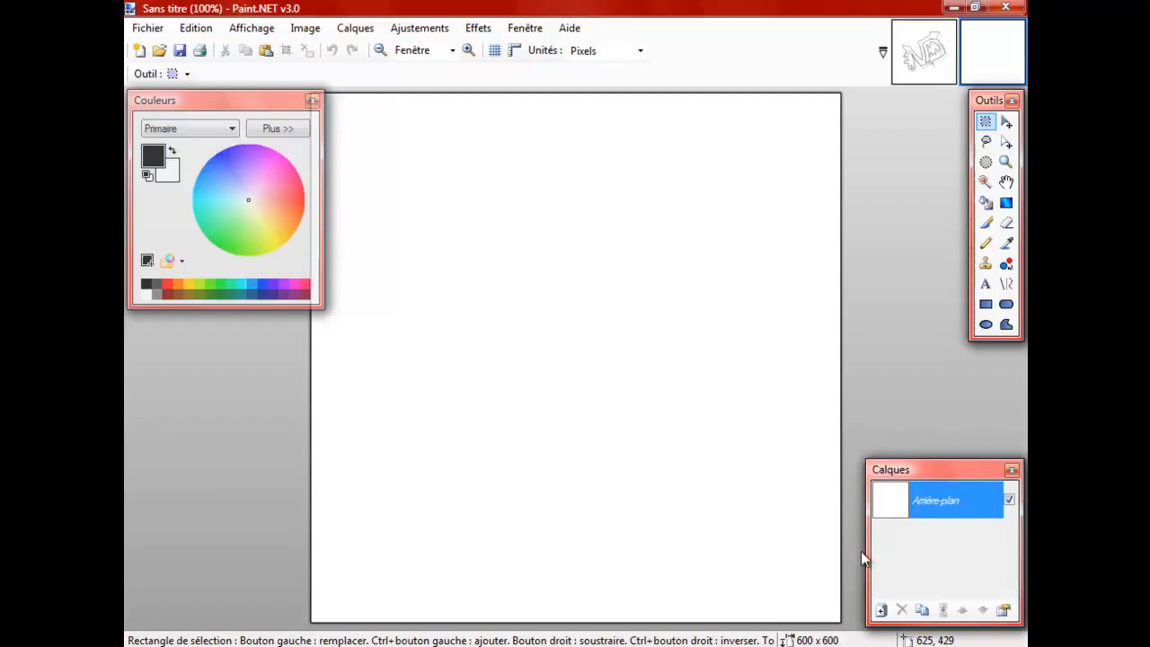
Add a new layer and name it logo, with Normal blending mode, opacity 255 and visibility on.
{"action": "left_click", "coordinate": [881, 610]}
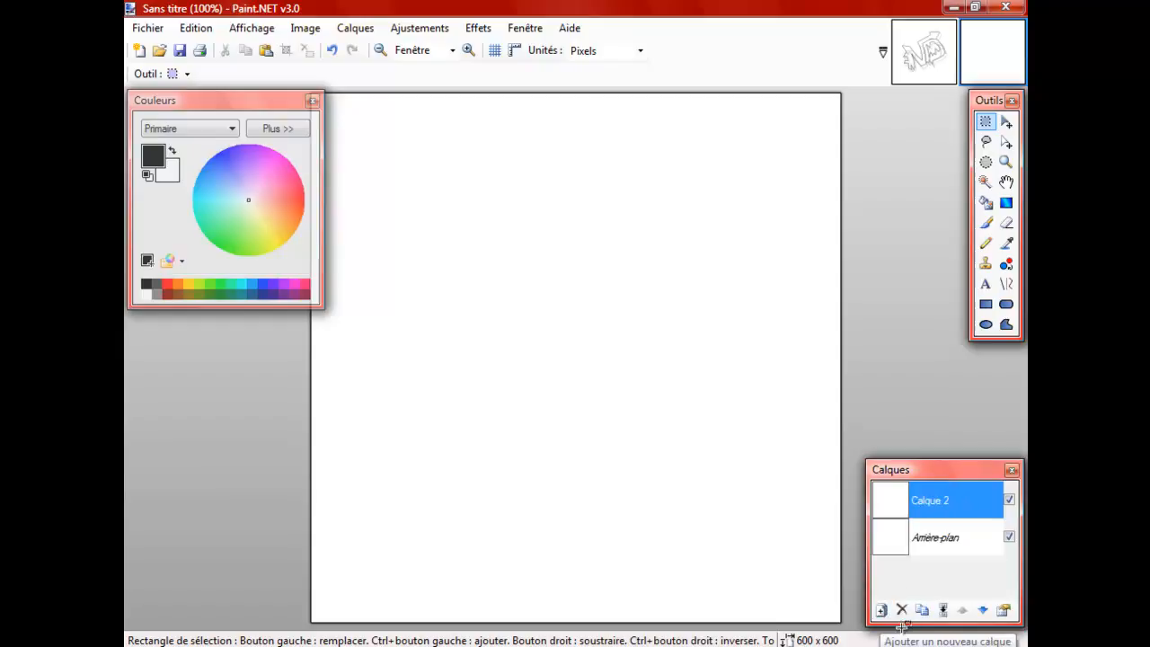
{"action": "mouse_move", "coordinate": [939, 476]}
{"action": "left_mouse_down"}
{"action": "mouse_move", "coordinate": [939, 459]}
{"action": "mouse_move", "coordinate": [940, 473]}
{"action": "left_mouse_up"}
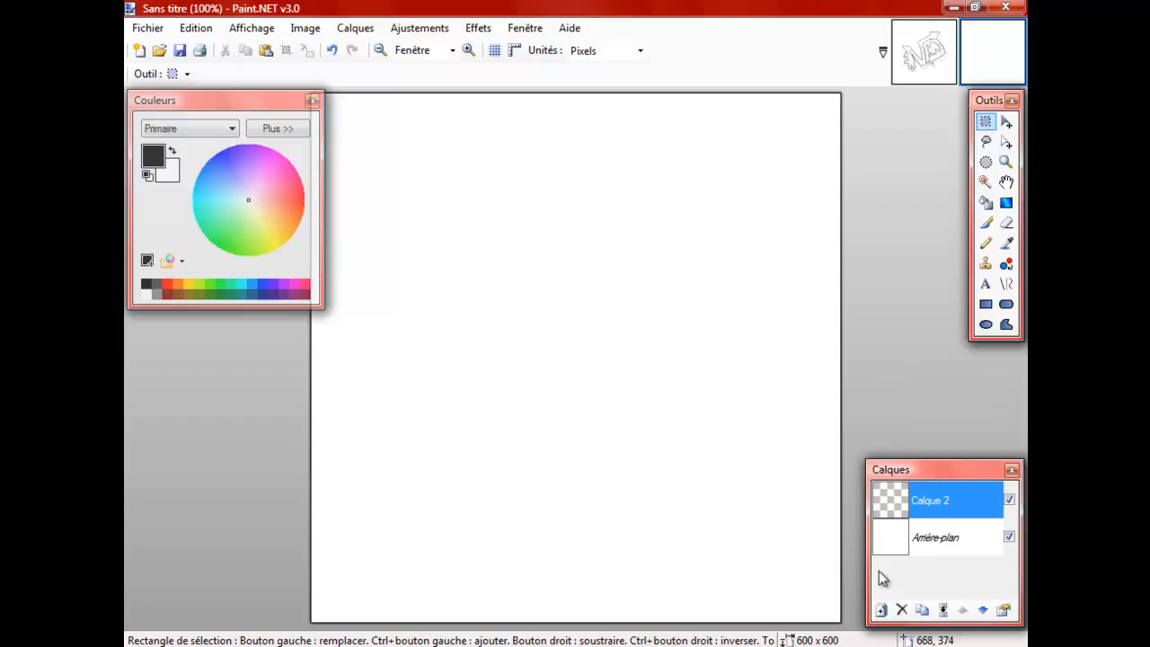
{"action": "double_click", "coordinate": [925, 511]}
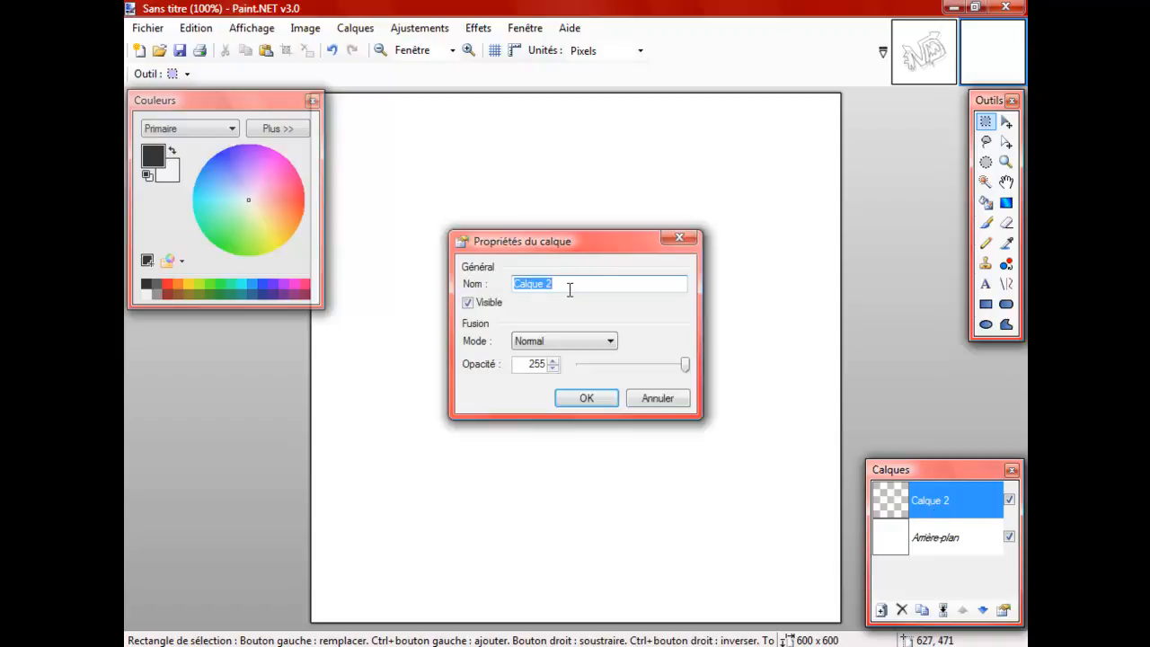
{"action": "key", "text": "BackSpace"}
{"action": "left_click", "coordinate": [580, 345]}
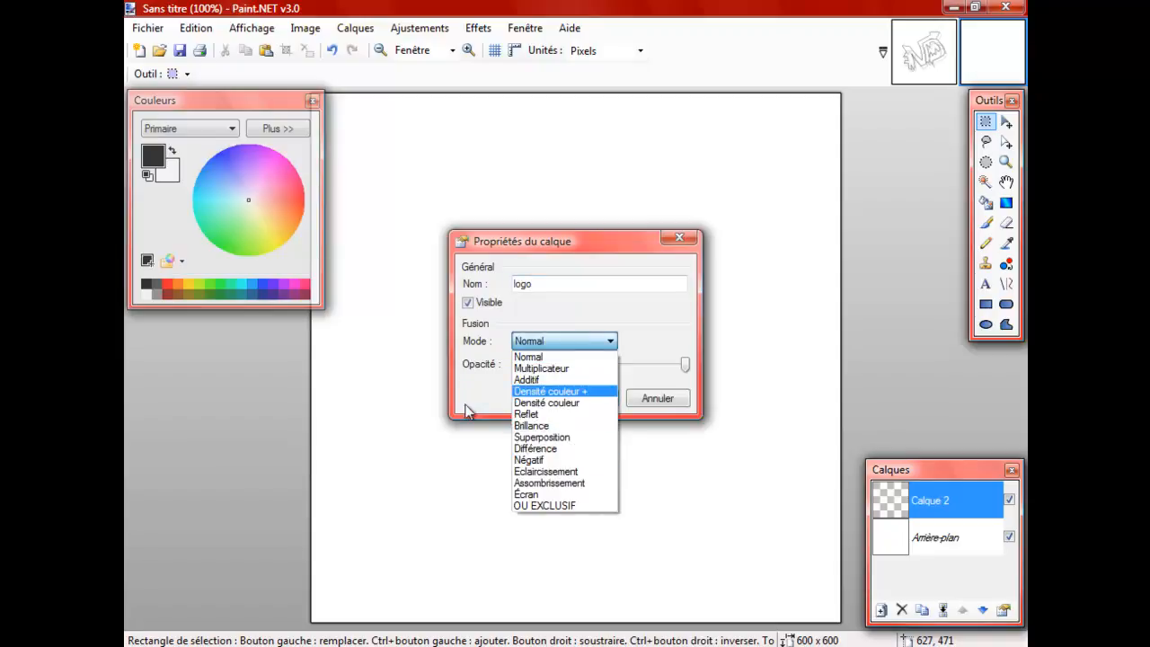
{"action": "left_click", "coordinate": [551, 357]}
{"action": "mouse_move", "coordinate": [687, 368]}
{"action": "left_mouse_down"}
{"action": "mouse_move", "coordinate": [575, 368]}
{"action": "mouse_move", "coordinate": [702, 366]}
{"action": "left_mouse_up"}
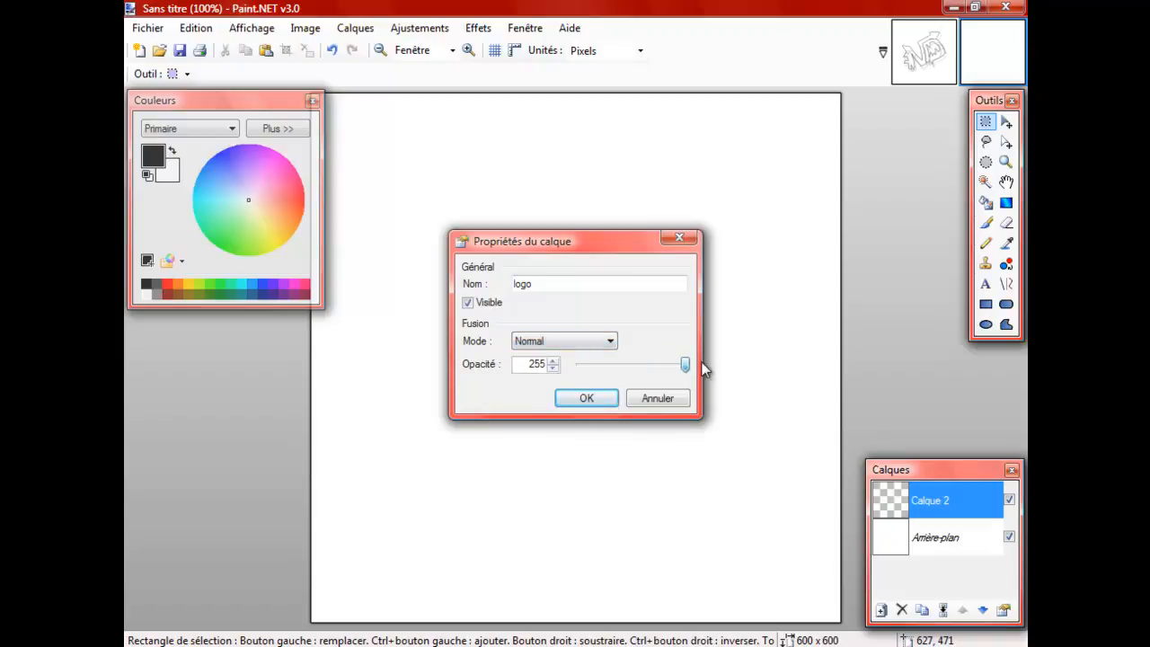
{"action": "left_click", "coordinate": [468, 305]}
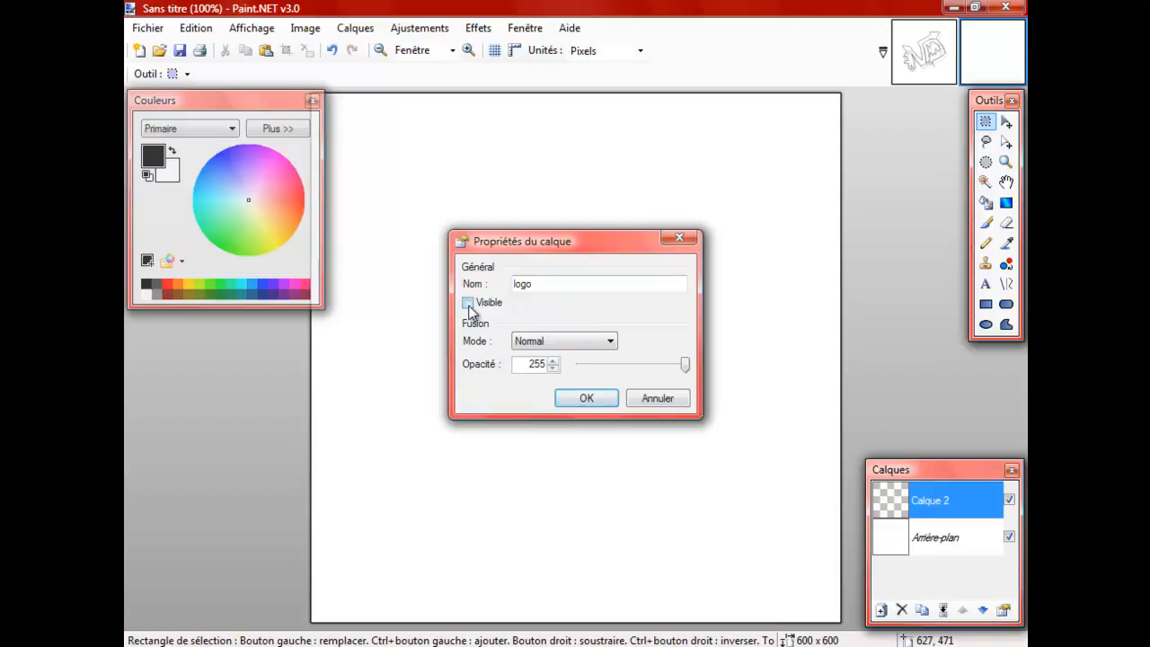
{"action": "left_click", "coordinate": [467, 304]}
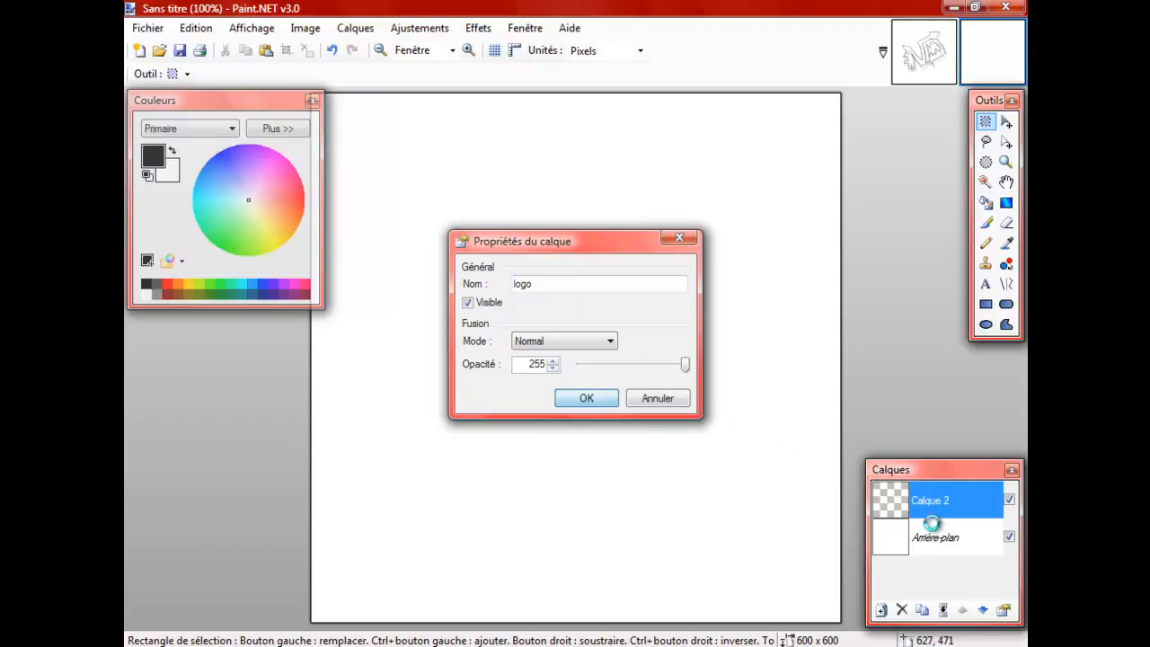
{"action": "left_click", "coordinate": [582, 401]}
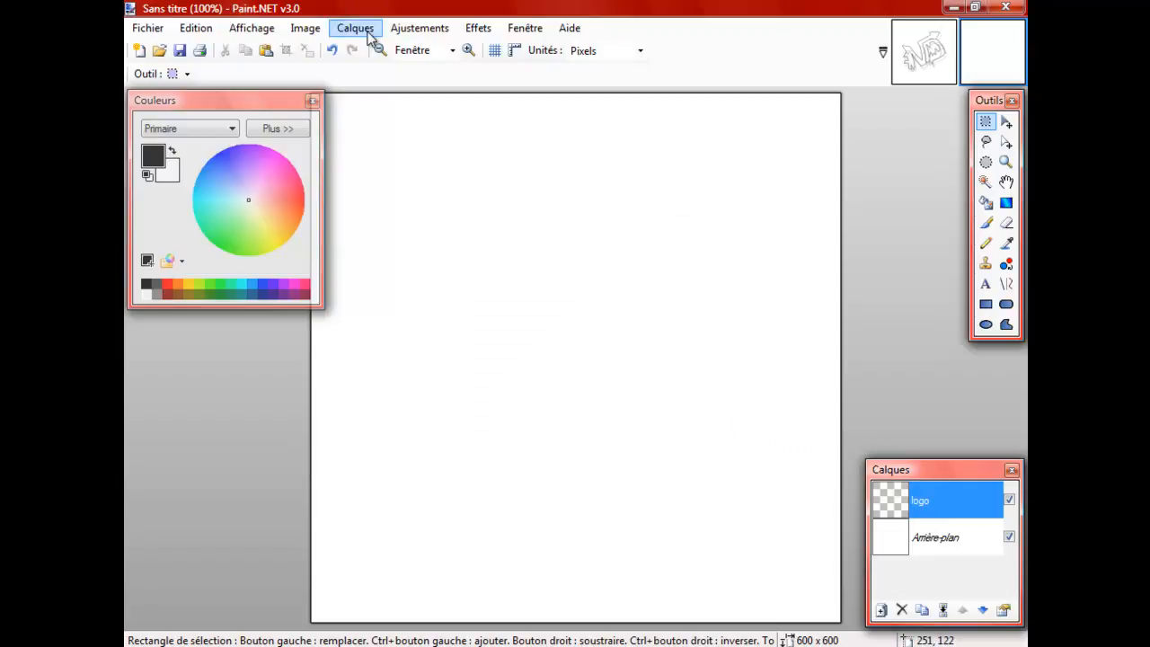
Review the logo layer's properties and close them without making changes.
{"action": "left_click", "coordinate": [350, 31]}
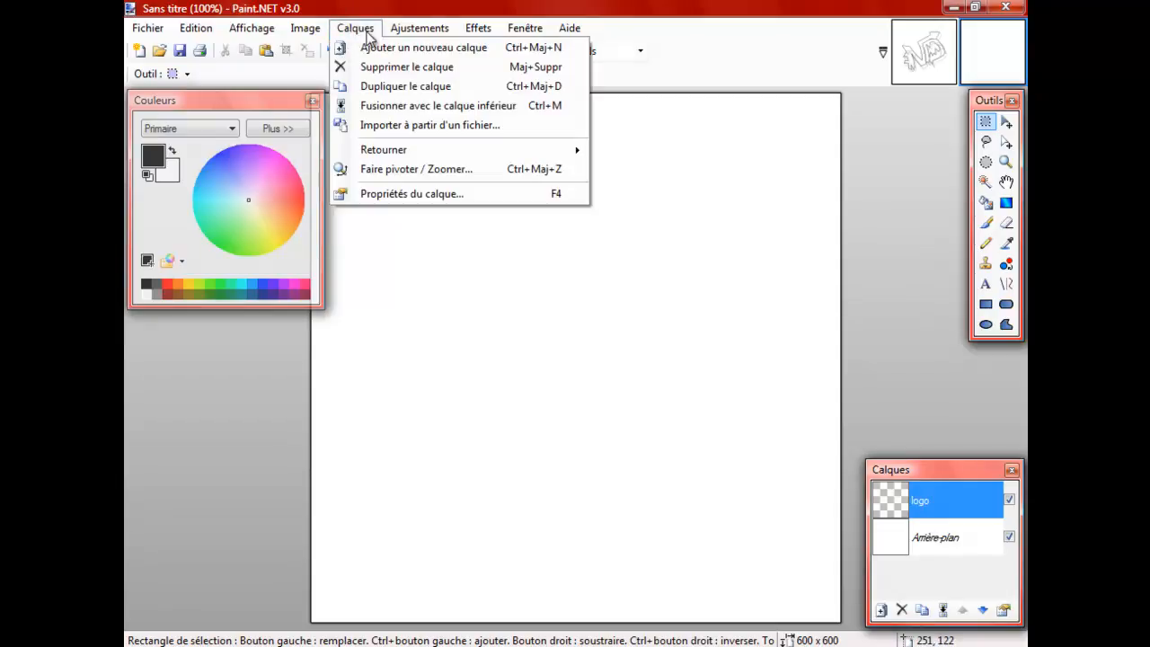
{"action": "left_click", "coordinate": [403, 194]}
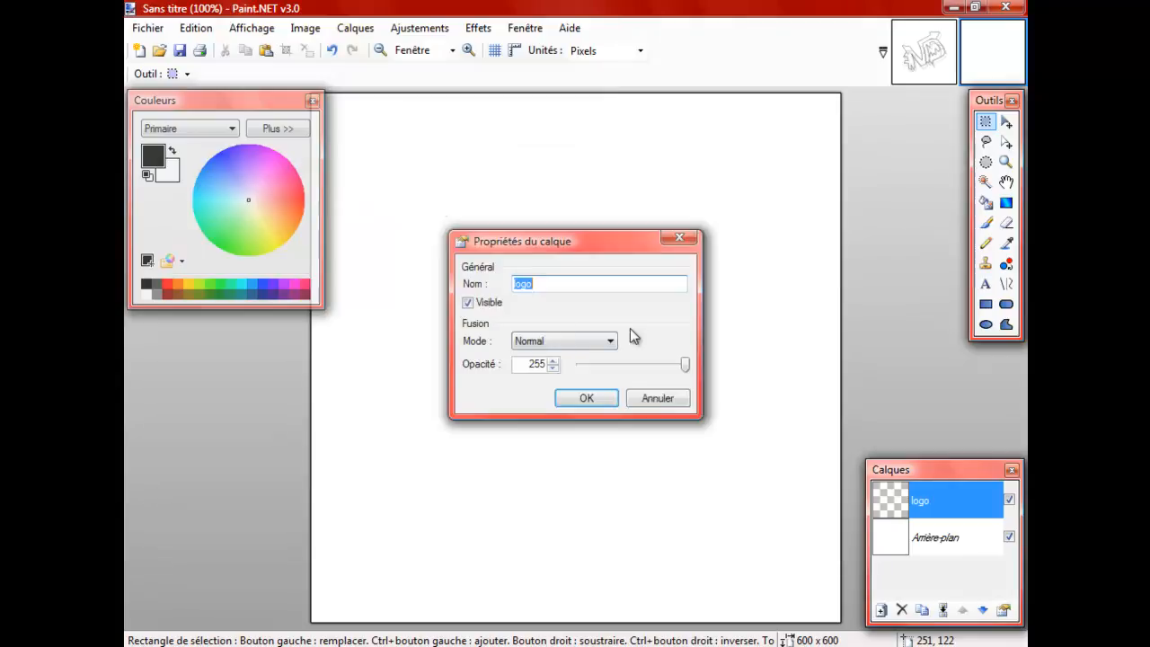
{"action": "left_click", "coordinate": [679, 238]}
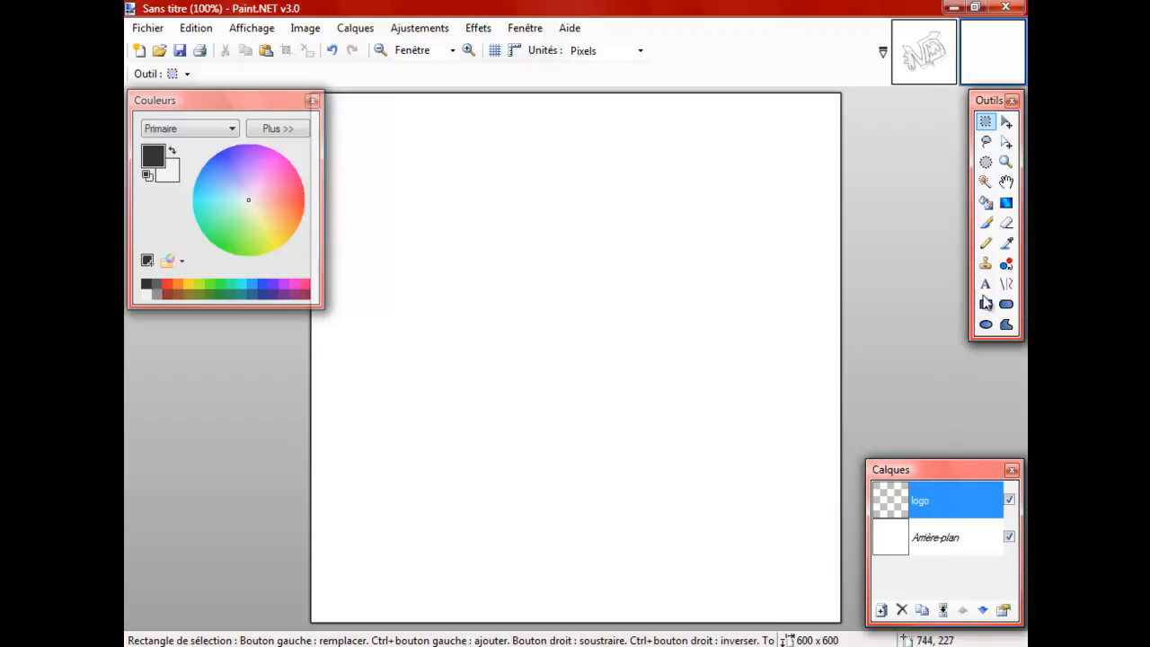
Activate the Line/Curve tool for drawing on the logo layer.
{"action": "left_click", "coordinate": [1006, 284]}
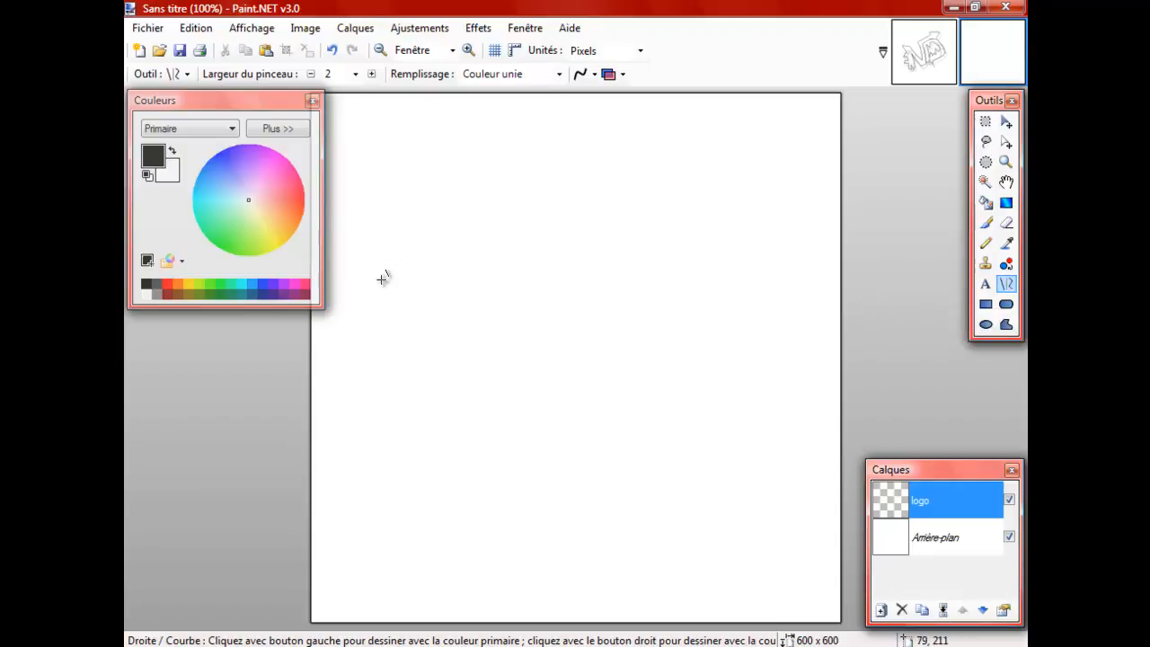
{"action": "mouse_move", "coordinate": [392, 262]}
{"action": "left_mouse_down"}
{"action": "mouse_move", "coordinate": [496, 212]}
{"action": "mouse_move", "coordinate": [511, 226]}
{"action": "mouse_move", "coordinate": [511, 213]}
{"action": "mouse_move", "coordinate": [471, 199]}
{"action": "mouse_move", "coordinate": [476, 215]}
{"action": "mouse_move", "coordinate": [499, 207]}
{"action": "mouse_move", "coordinate": [515, 222]}
{"action": "mouse_move", "coordinate": [459, 353]}
{"action": "mouse_move", "coordinate": [530, 231]}
{"action": "left_mouse_up"}
{"action": "key", "text": "Return"}
{"action": "key", "text": "ctrl+z"}
Draw a straight black line of width 2 rising to the right across the upper part of the canvas and finalize it.
{"action": "left_click_drag", "start_coordinate": [385, 276], "coordinate": [597, 210]}
{"action": "scroll", "coordinate": [395, 307], "scroll_direction": "up", "scroll_amount": 4}
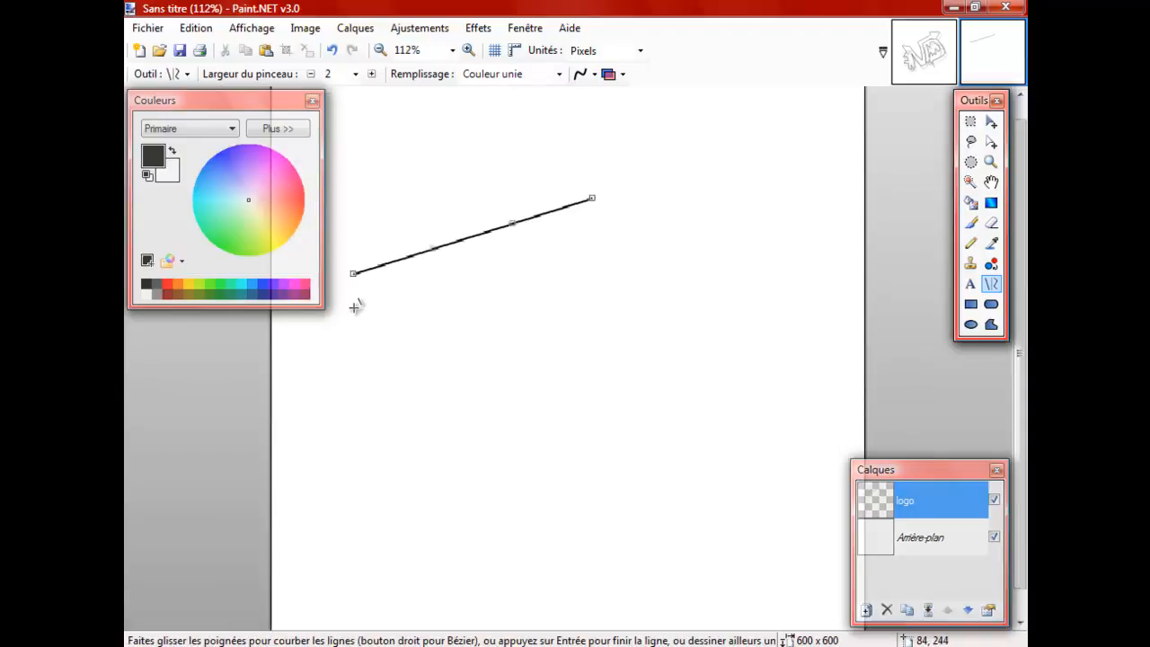
{"action": "scroll", "coordinate": [243, 390], "scroll_direction": "up", "scroll_amount": 1}
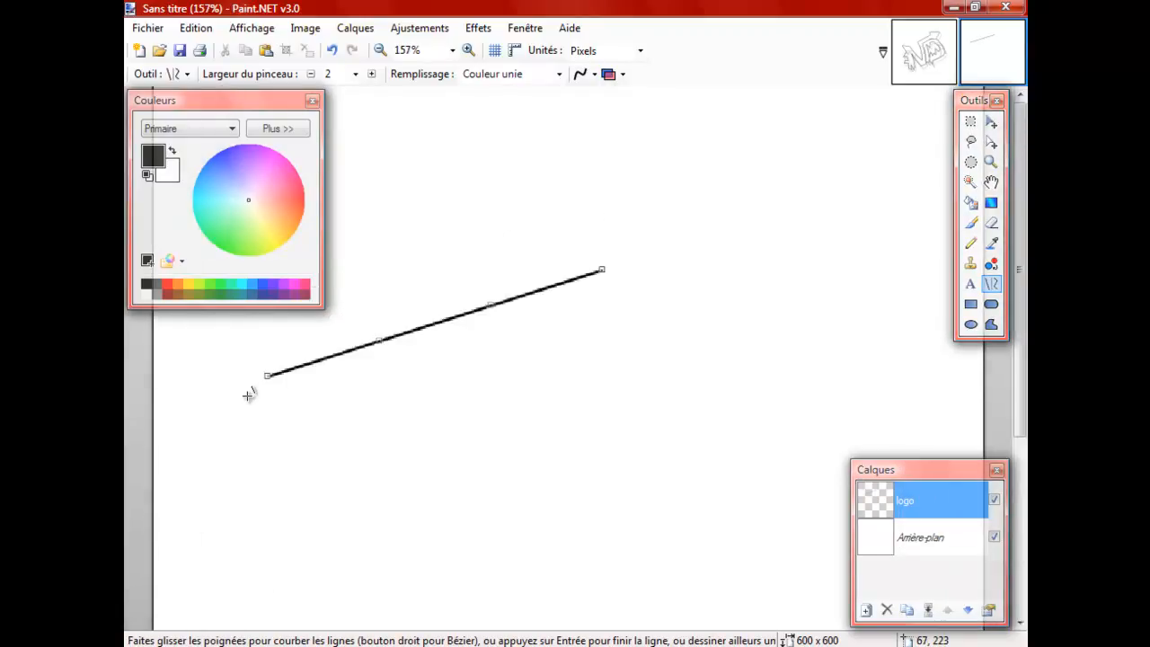
{"action": "scroll", "coordinate": [246, 403], "scroll_direction": "up", "scroll_amount": 2}
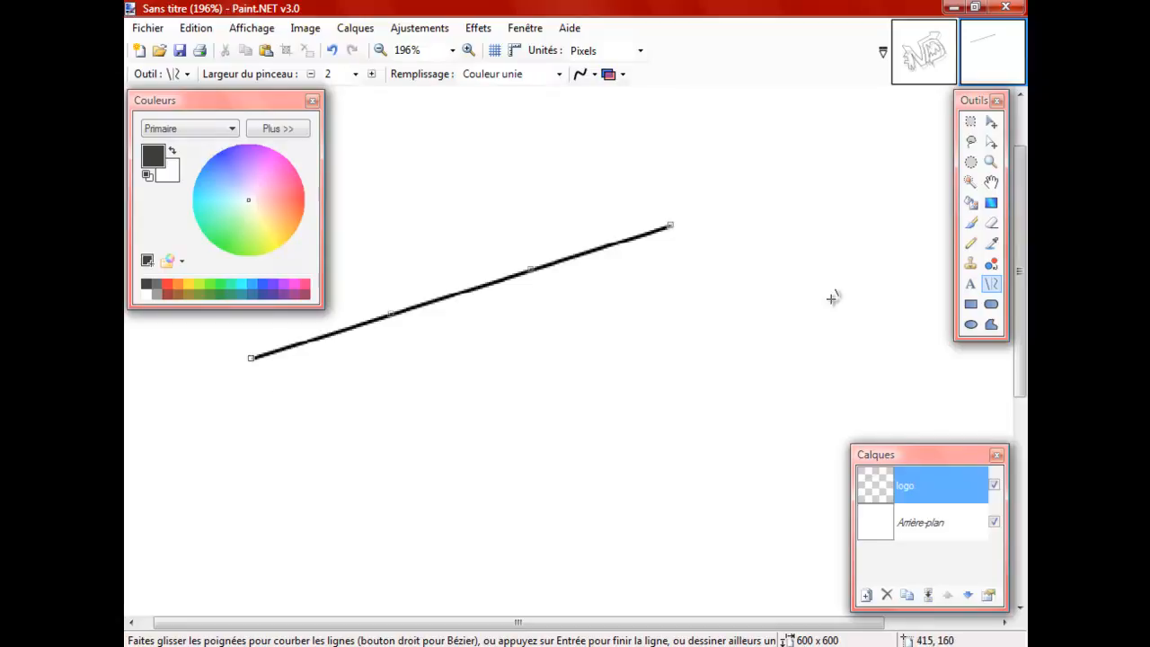
{"action": "left_click", "coordinate": [970, 284]}
{"action": "left_click", "coordinate": [991, 285]}
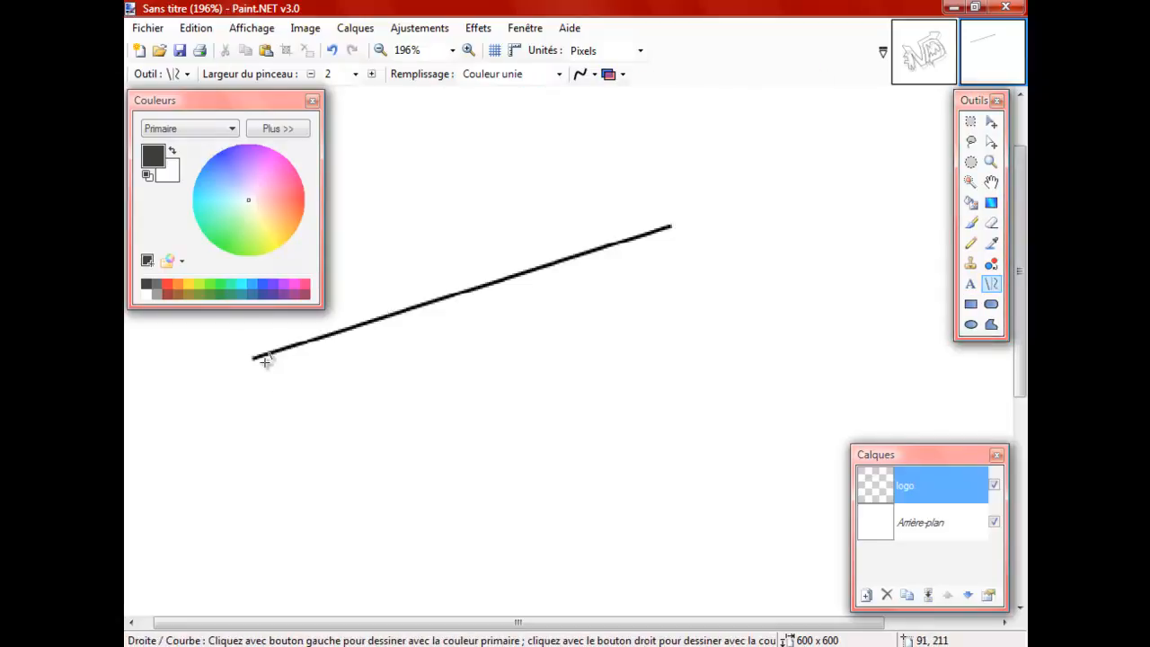
Move the Couleurs window off the drawing and draw a line steeply down from the first line's left end.
{"action": "left_click_drag", "start_coordinate": [252, 102], "coordinate": [339, 8]}
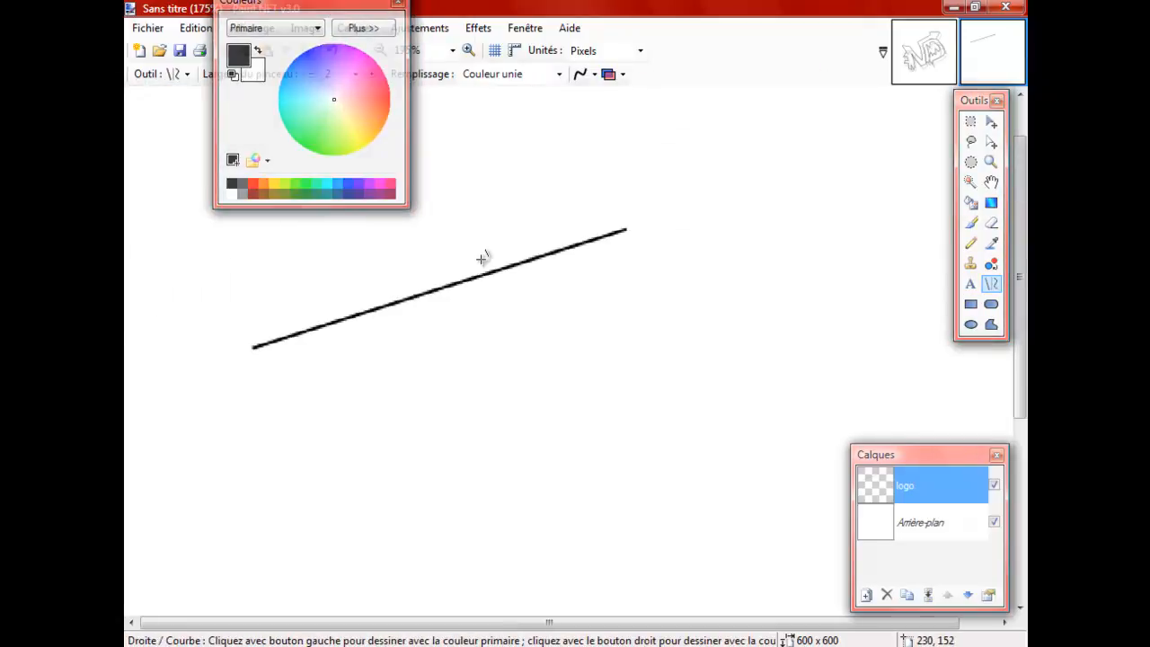
{"action": "scroll", "coordinate": [404, 288], "scroll_direction": "down", "scroll_amount": 3}
{"action": "scroll", "coordinate": [325, 300], "scroll_direction": "up", "scroll_amount": 2}
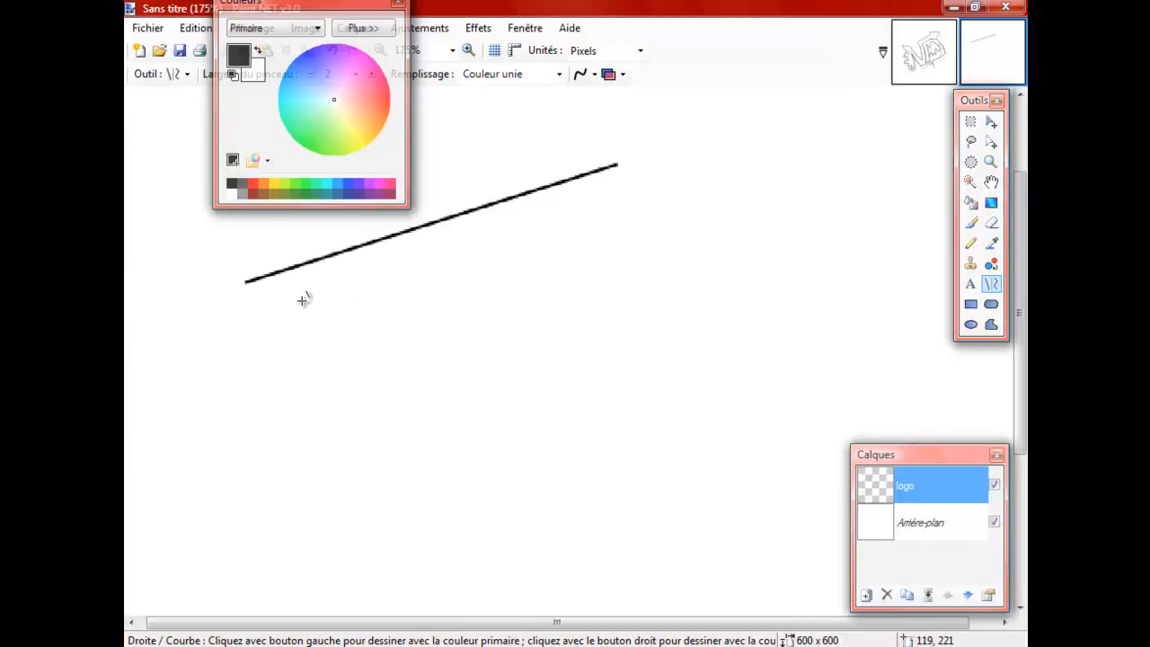
{"action": "scroll", "coordinate": [315, 297], "scroll_direction": "up", "scroll_amount": 1}
{"action": "scroll", "coordinate": [253, 365], "scroll_direction": "down", "scroll_amount": 1}
{"action": "left_click_drag", "start_coordinate": [246, 281], "coordinate": [212, 399]}
{"action": "left_click_drag", "start_coordinate": [261, 430], "coordinate": [211, 397]}
{"action": "left_click_drag", "start_coordinate": [182, 470], "coordinate": [261, 431]}
{"action": "scroll", "coordinate": [223, 421], "scroll_direction": "down", "scroll_amount": 1}
{"action": "left_click_drag", "start_coordinate": [228, 390], "coordinate": [182, 365]}
{"action": "left_click_drag", "start_coordinate": [289, 357], "coordinate": [226, 389]}
{"action": "scroll", "coordinate": [316, 395], "scroll_direction": "up", "scroll_amount": 1}
{"action": "key", "text": "Return"}
{"action": "key", "text": "ctrl+z"}
{"action": "key", "text": "ctrl+z"}
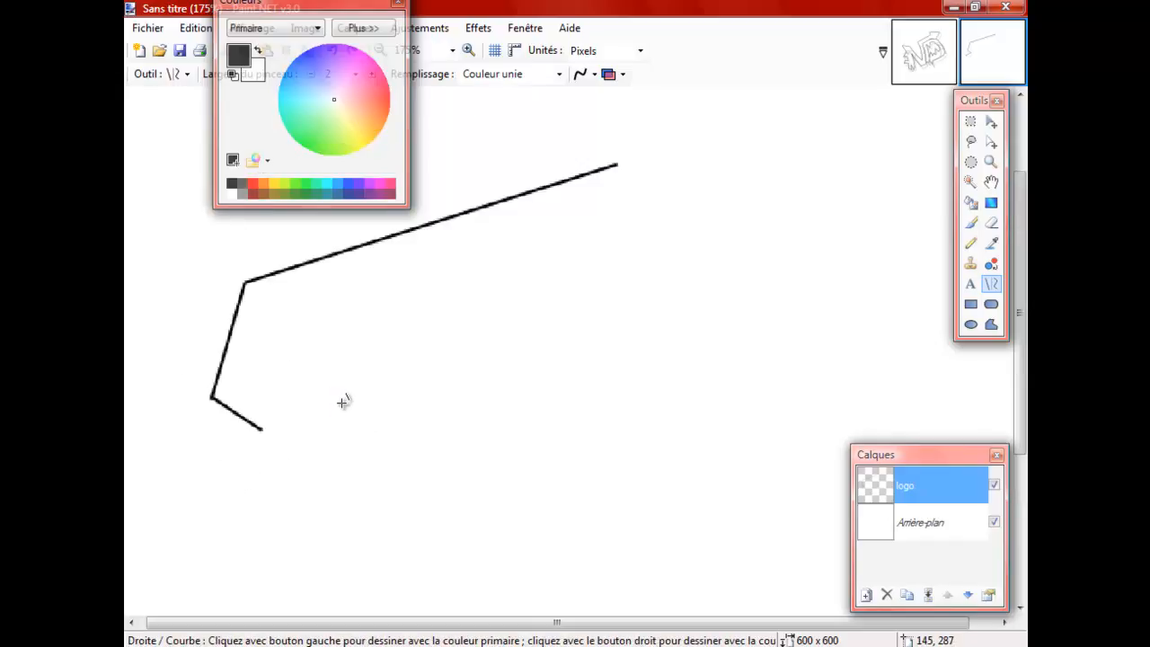
{"action": "key", "text": "ctrl+z"}
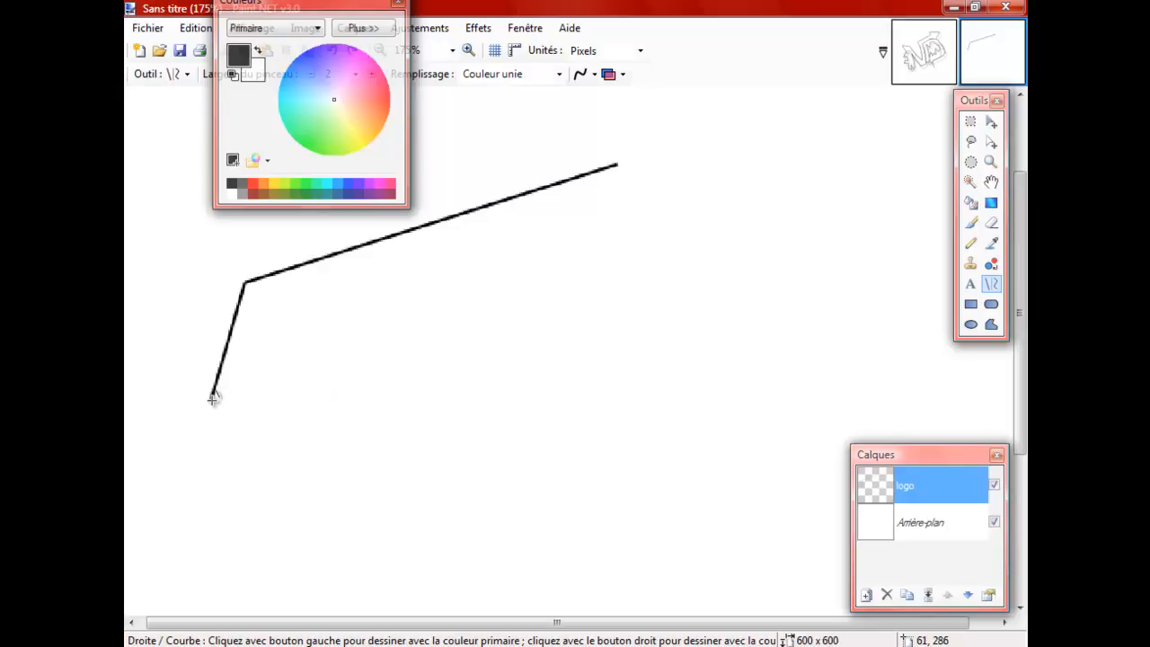
Extend the crossbar outline with two connected lines closing around its lower-left end and two folding back from its upper-right end.
{"action": "left_click_drag", "start_coordinate": [212, 398], "coordinate": [303, 411]}
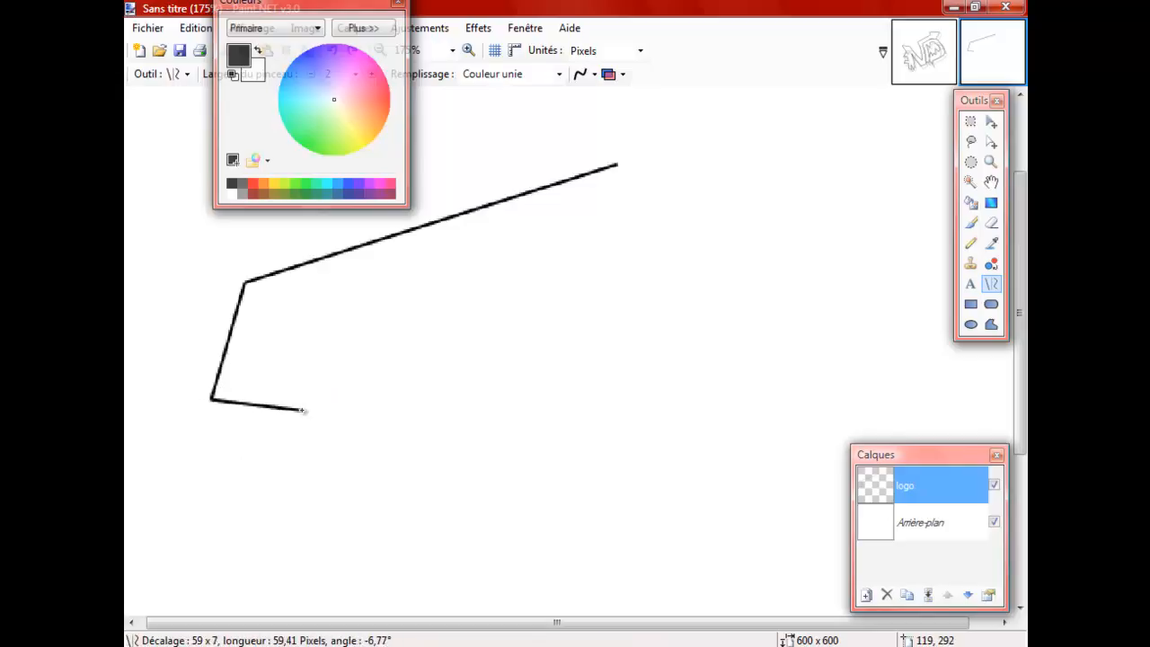
{"action": "left_click_drag", "start_coordinate": [324, 372], "coordinate": [299, 411]}
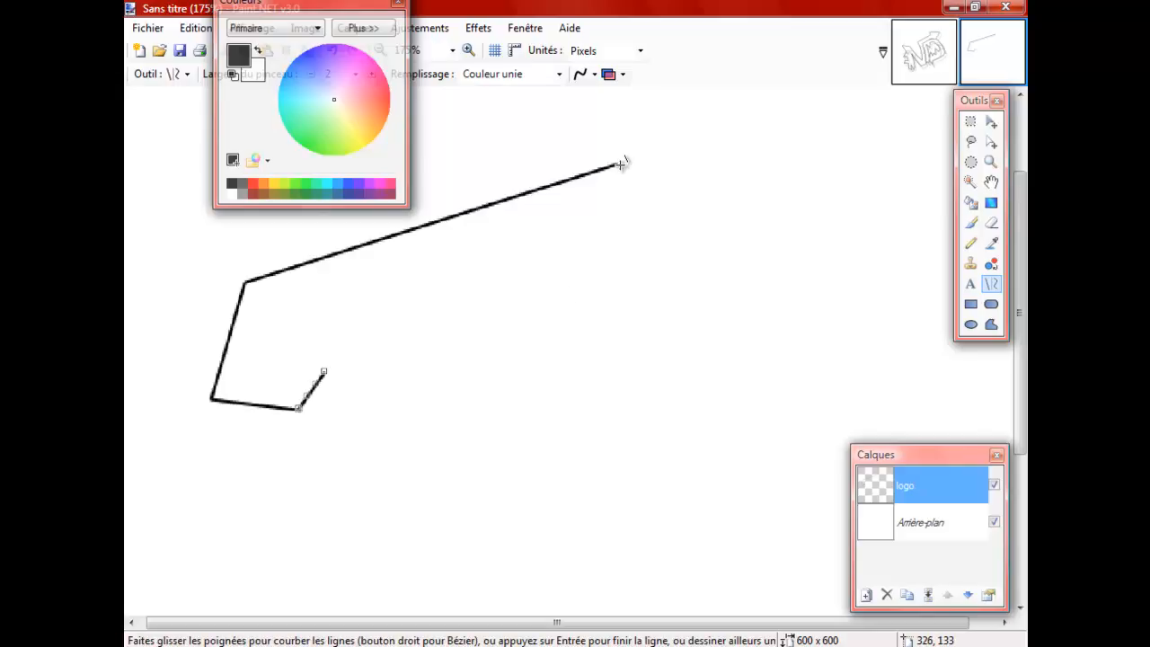
{"action": "left_click_drag", "start_coordinate": [618, 164], "coordinate": [684, 240]}
{"action": "left_click_drag", "start_coordinate": [597, 242], "coordinate": [620, 274]}
{"action": "key", "text": "ctrl+z"}
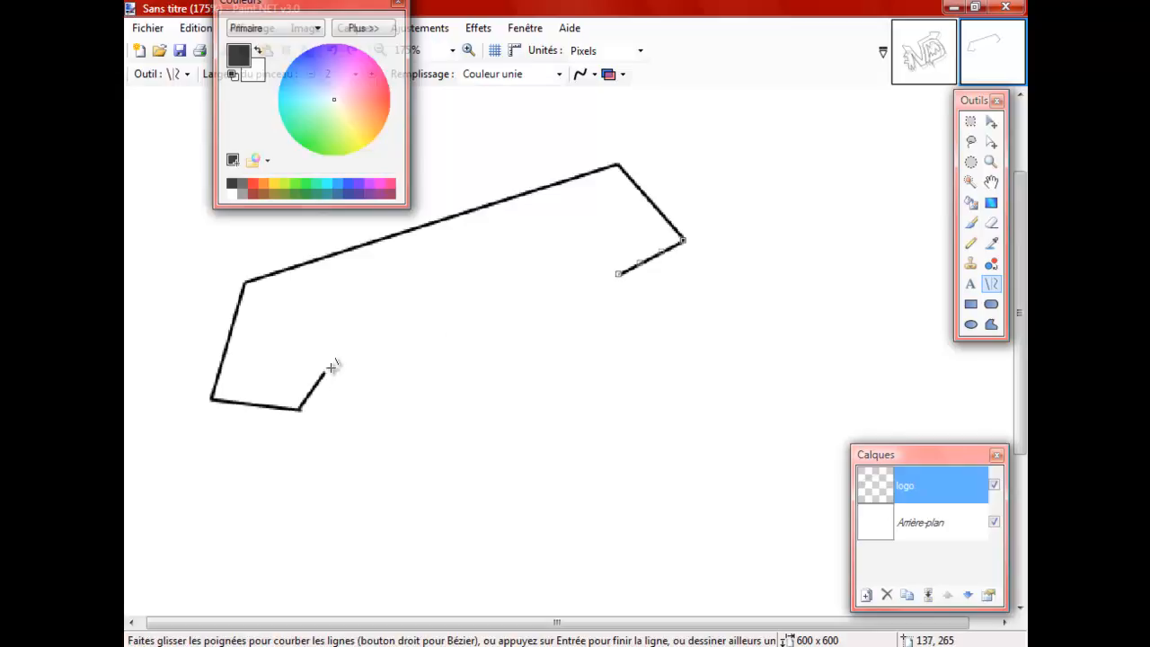
Draw the left underside of the crossbar as a line rising toward the middle from the short slanted segment, retrying until placed.
{"action": "left_click_drag", "start_coordinate": [325, 374], "coordinate": [416, 312]}
{"action": "key", "text": "ctrl+z"}
{"action": "left_click_drag", "start_coordinate": [325, 374], "coordinate": [457, 287]}
{"action": "key", "text": "ctrl+z"}
{"action": "scroll", "coordinate": [333, 359], "scroll_direction": "up", "scroll_amount": 3}
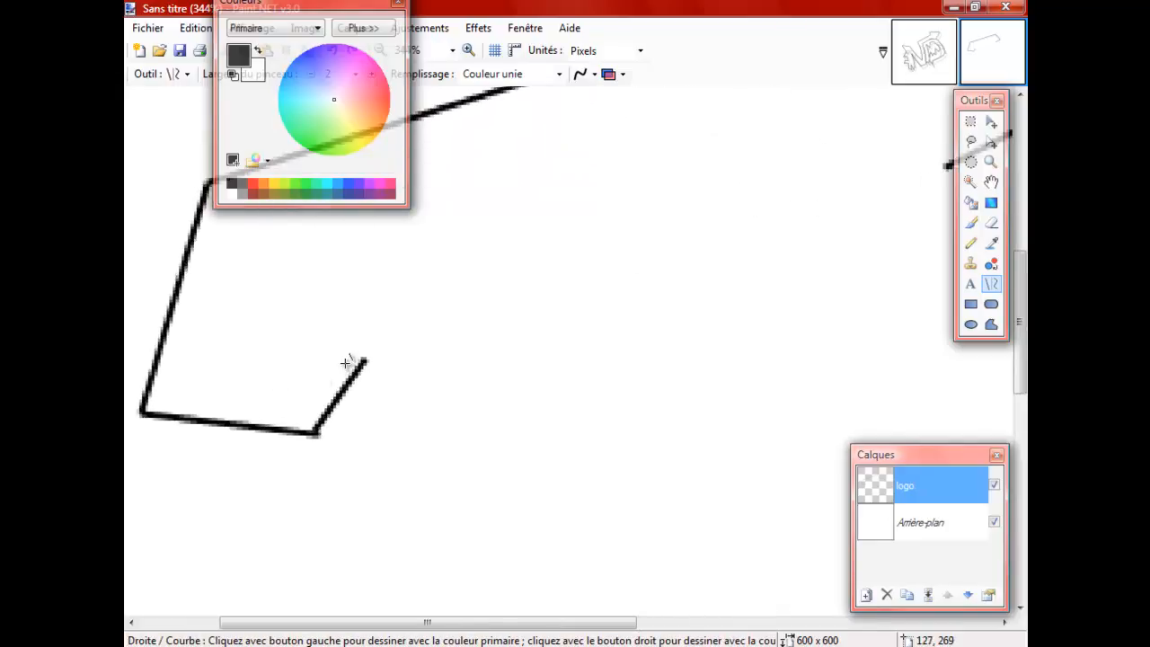
{"action": "left_click_drag", "start_coordinate": [363, 360], "coordinate": [555, 347]}
{"action": "scroll", "coordinate": [625, 316], "scroll_direction": "down", "scroll_amount": 3}
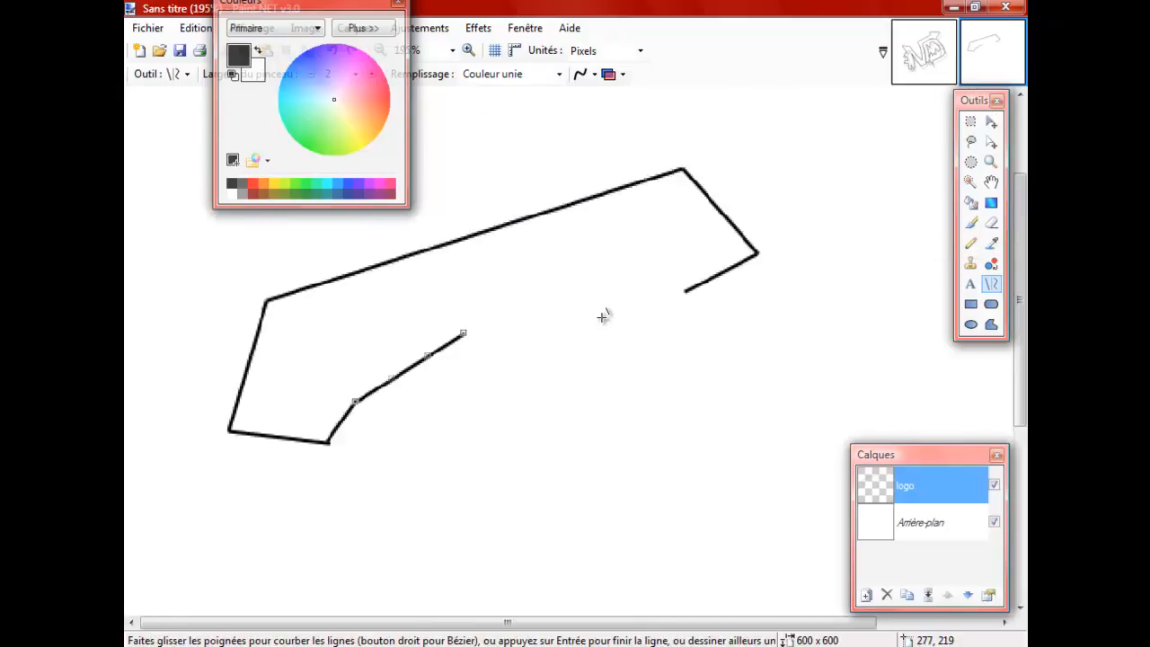
Draw the right underside of the crossbar as a nearly horizontal line running from the open right end toward the middle.
{"action": "scroll", "coordinate": [684, 292], "scroll_direction": "up", "scroll_amount": 2}
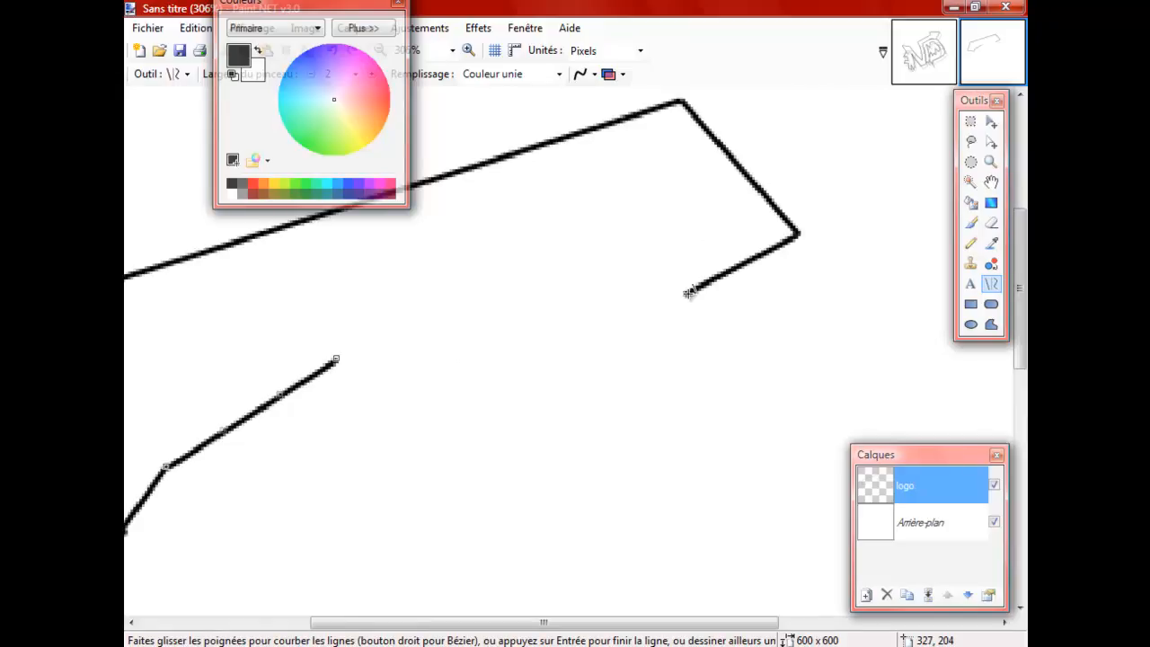
{"action": "left_click_drag", "start_coordinate": [688, 294], "coordinate": [503, 308]}
{"action": "scroll", "coordinate": [506, 308], "scroll_direction": "down", "scroll_amount": 3}
{"action": "scroll", "coordinate": [432, 247], "scroll_direction": "up", "scroll_amount": 2}
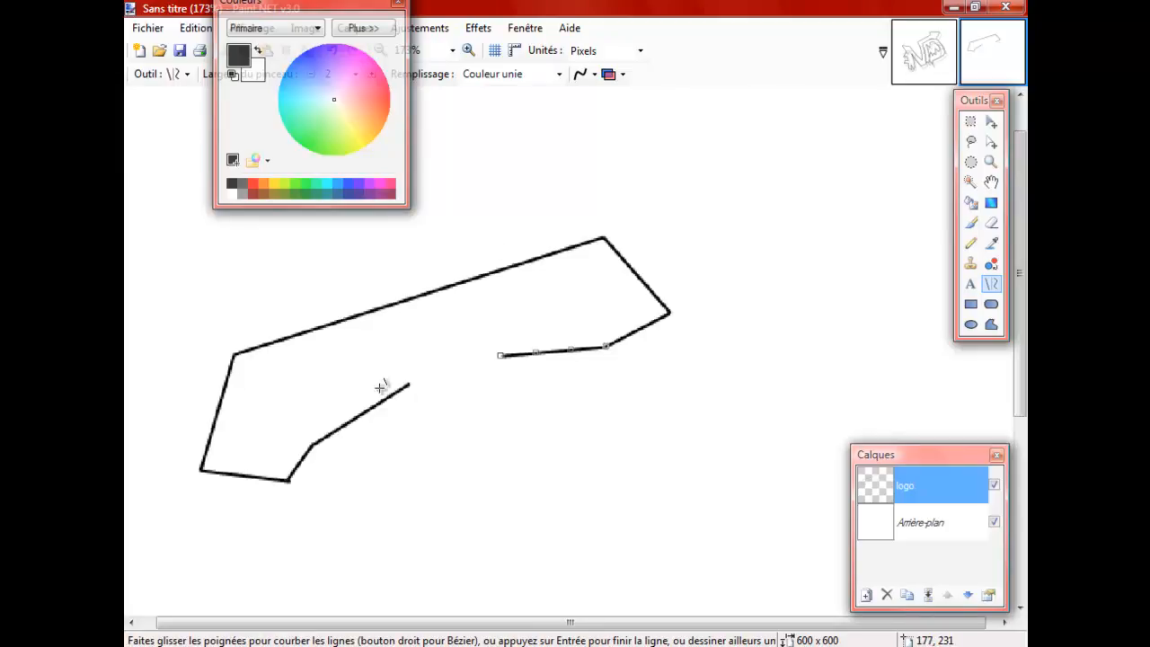
Draw a short diagonal line down to the right from the inner end of each crossbar underside.
{"action": "scroll", "coordinate": [381, 387], "scroll_direction": "down", "scroll_amount": 3}
{"action": "scroll", "coordinate": [639, 235], "scroll_direction": "up", "scroll_amount": 3}
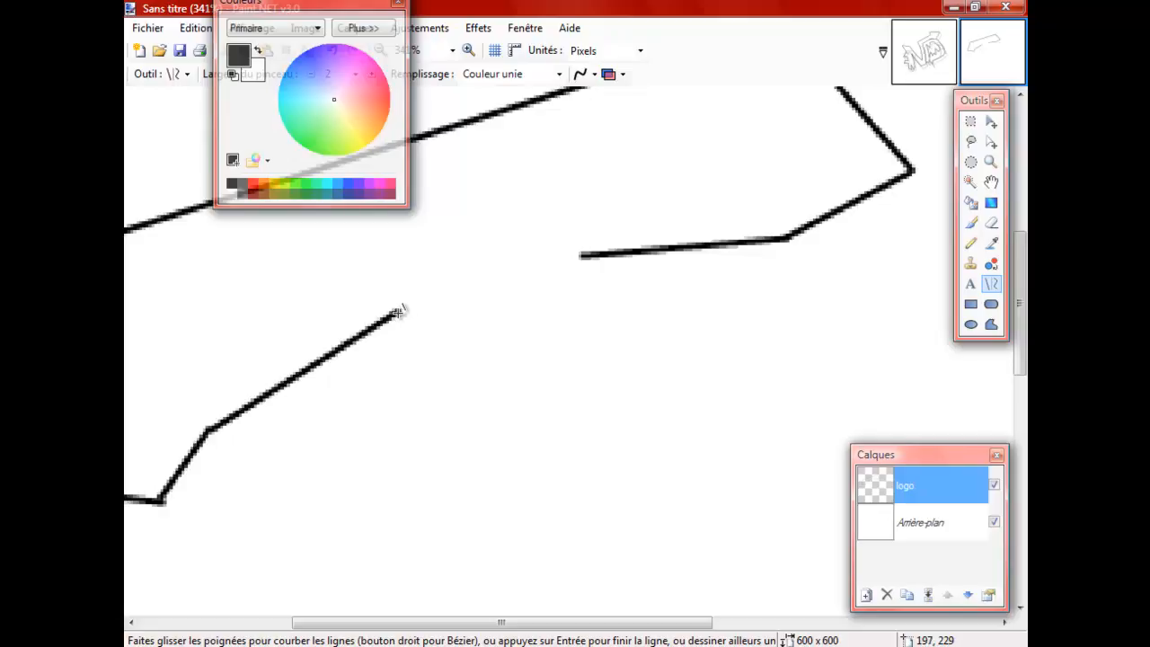
{"action": "mouse_move", "coordinate": [399, 311]}
{"action": "left_mouse_down"}
{"action": "mouse_move", "coordinate": [495, 482]}
{"action": "mouse_move", "coordinate": [472, 496]}
{"action": "mouse_move", "coordinate": [432, 411]}
{"action": "mouse_move", "coordinate": [402, 392]}
{"action": "mouse_move", "coordinate": [442, 356]}
{"action": "left_mouse_up"}
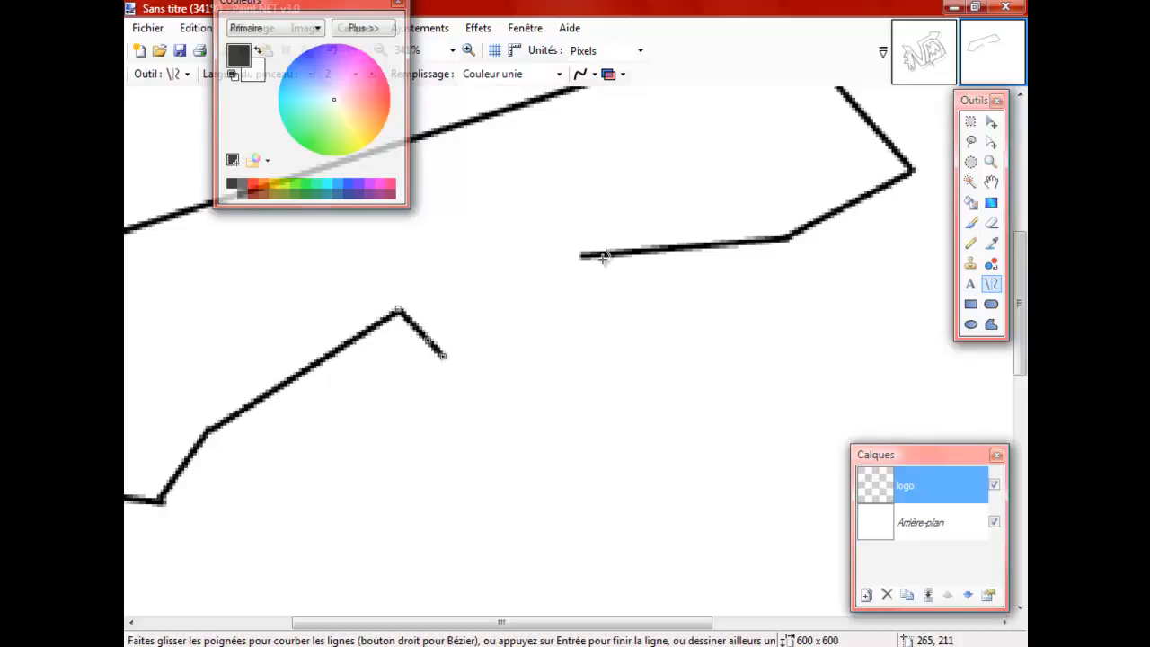
{"action": "mouse_move", "coordinate": [582, 254]}
{"action": "left_mouse_down"}
{"action": "mouse_move", "coordinate": [549, 338]}
{"action": "mouse_move", "coordinate": [638, 320]}
{"action": "left_mouse_up"}
Draw the stem's left edge steeply downward from the left diagonal and a short line angling down-left from the right diagonal.
{"action": "scroll", "coordinate": [540, 310], "scroll_direction": "down", "scroll_amount": 3}
{"action": "left_click_drag", "start_coordinate": [442, 252], "coordinate": [469, 400]}
{"action": "key", "text": "ctrl+z"}
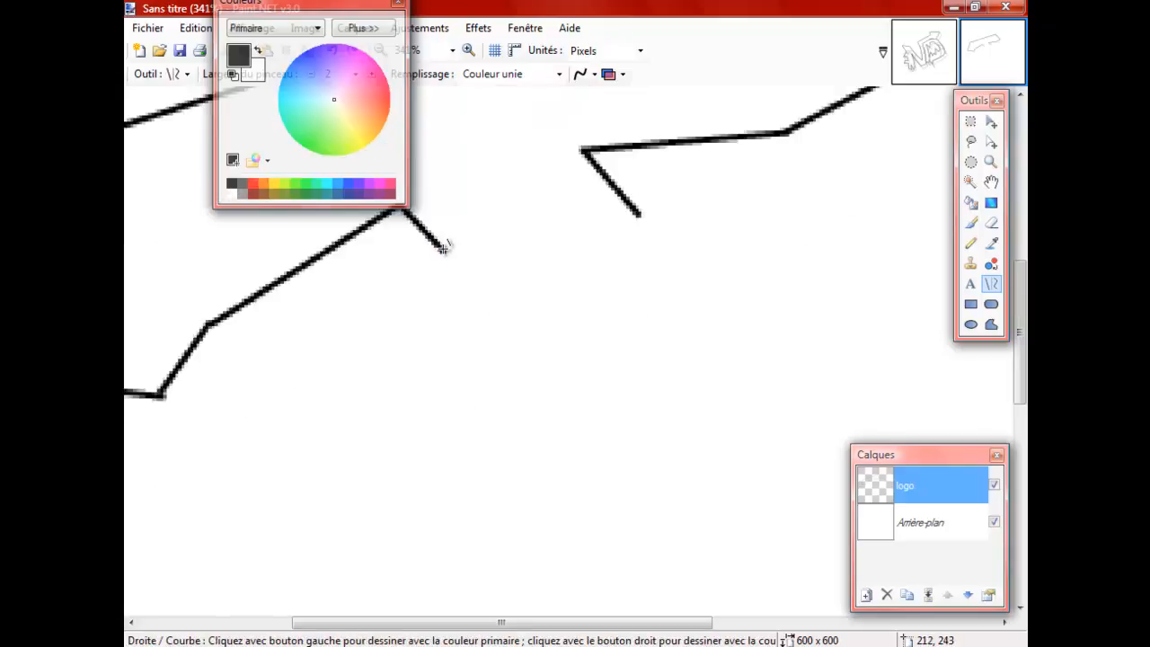
{"action": "left_click_drag", "start_coordinate": [442, 249], "coordinate": [461, 516]}
{"action": "left_click_drag", "start_coordinate": [639, 211], "coordinate": [607, 255]}
{"action": "scroll", "coordinate": [627, 270], "scroll_direction": "down", "scroll_amount": 2}
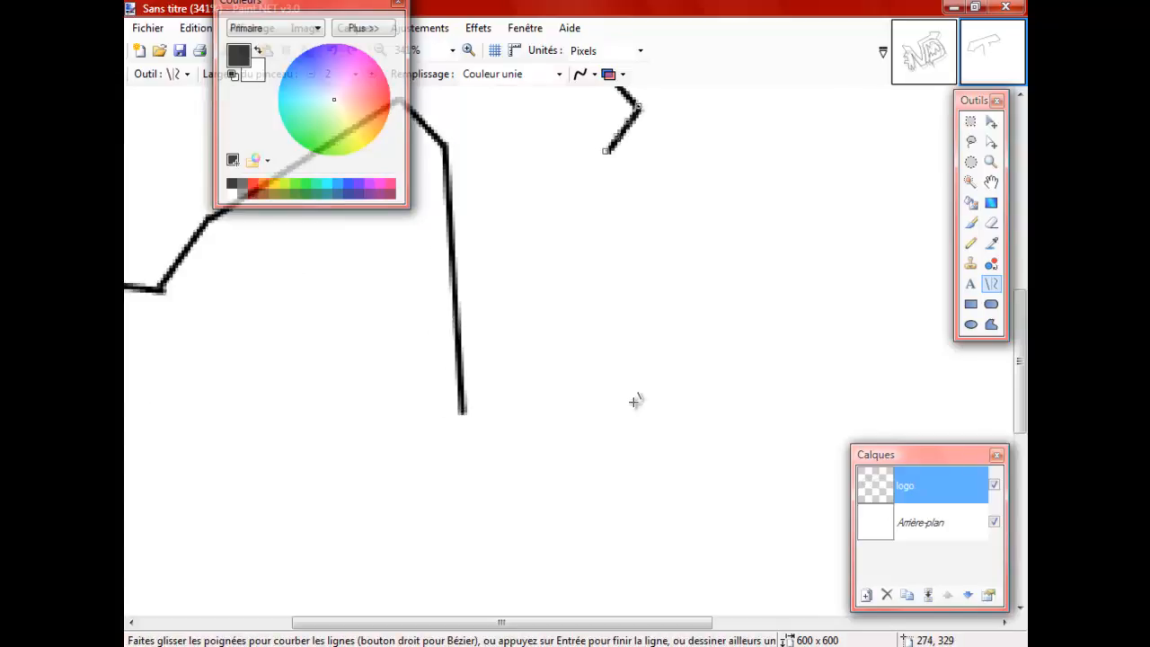
Try to draw the stem's right edge as a line about 84 px long and reposition its end points.
{"action": "left_click_drag", "start_coordinate": [590, 396], "coordinate": [609, 146]}
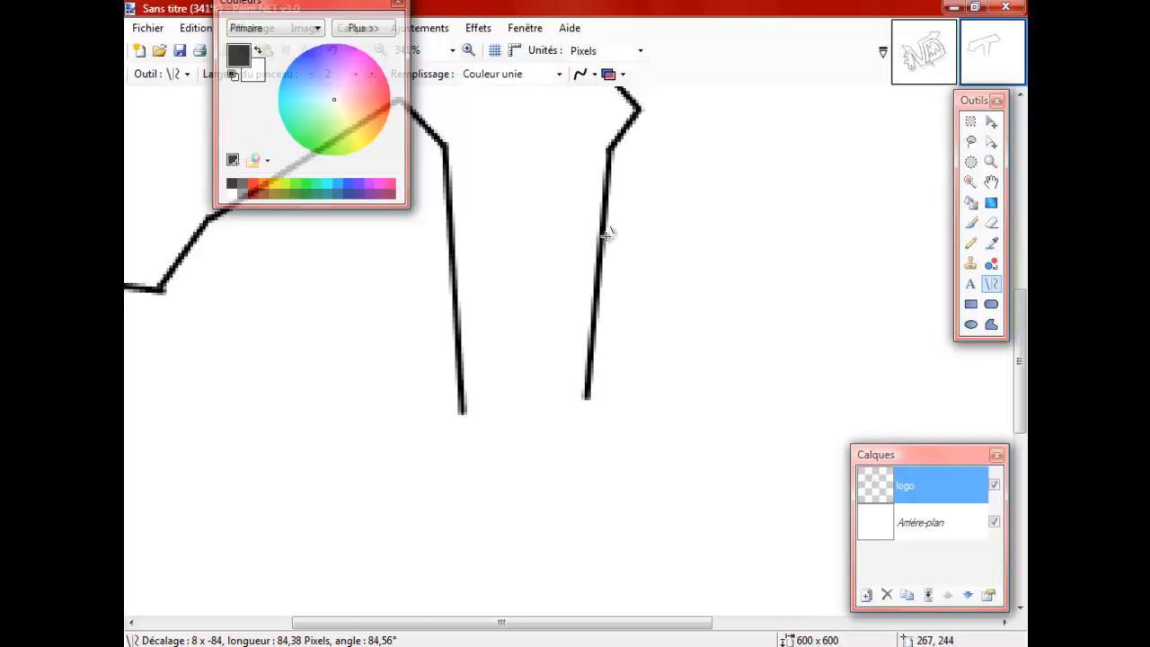
{"action": "scroll", "coordinate": [614, 246], "scroll_direction": "up", "scroll_amount": 4}
{"action": "scroll", "coordinate": [614, 246], "scroll_direction": "down", "scroll_amount": 2}
{"action": "scroll", "coordinate": [613, 246], "scroll_direction": "up", "scroll_amount": 6}
{"action": "left_click_drag", "start_coordinate": [542, 303], "coordinate": [536, 308]}
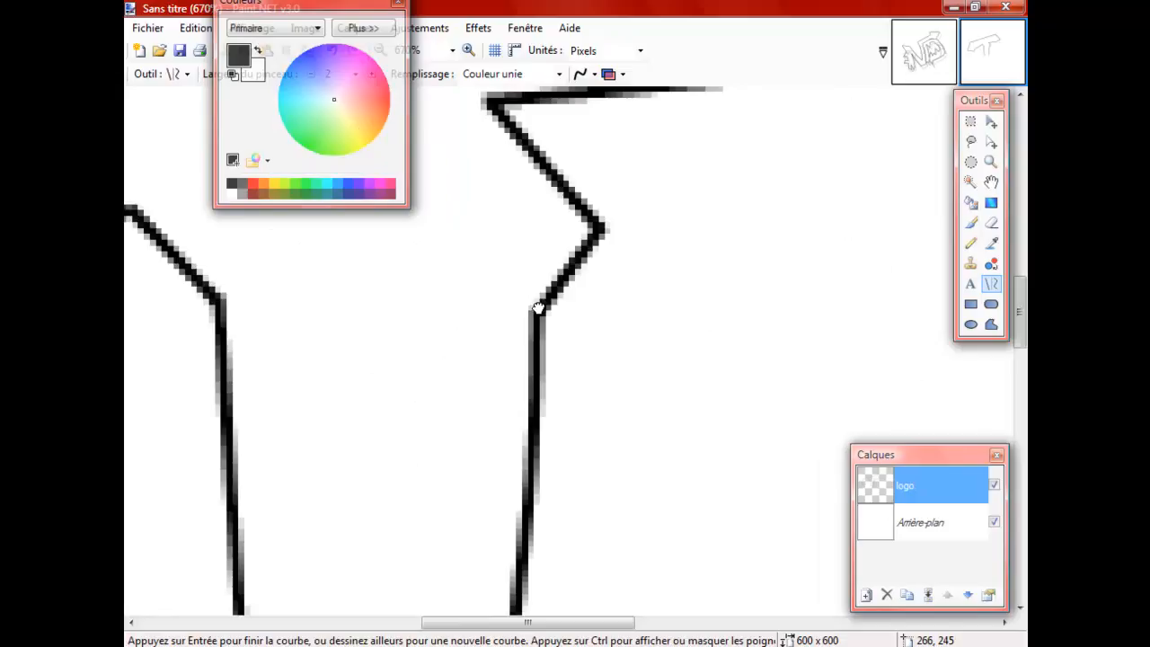
{"action": "scroll", "coordinate": [549, 308], "scroll_direction": "down", "scroll_amount": 2}
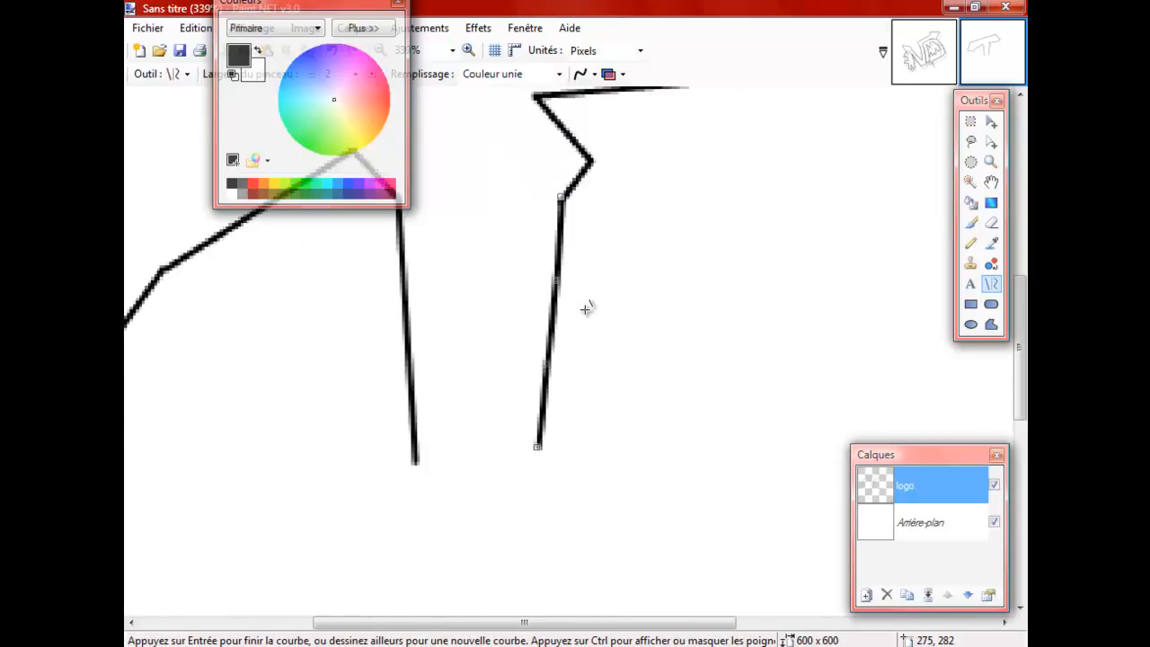
{"action": "scroll", "coordinate": [553, 346], "scroll_direction": "down", "scroll_amount": 2}
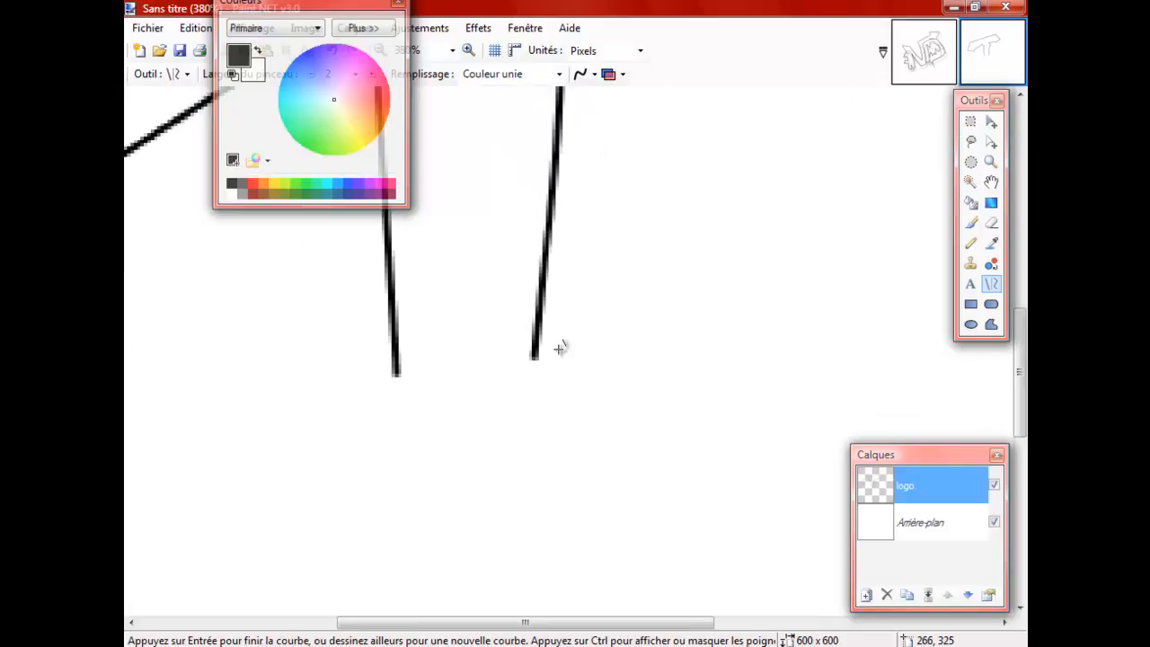
{"action": "scroll", "coordinate": [546, 350], "scroll_direction": "up", "scroll_amount": 3}
{"action": "left_click_drag", "start_coordinate": [530, 358], "coordinate": [552, 383]}
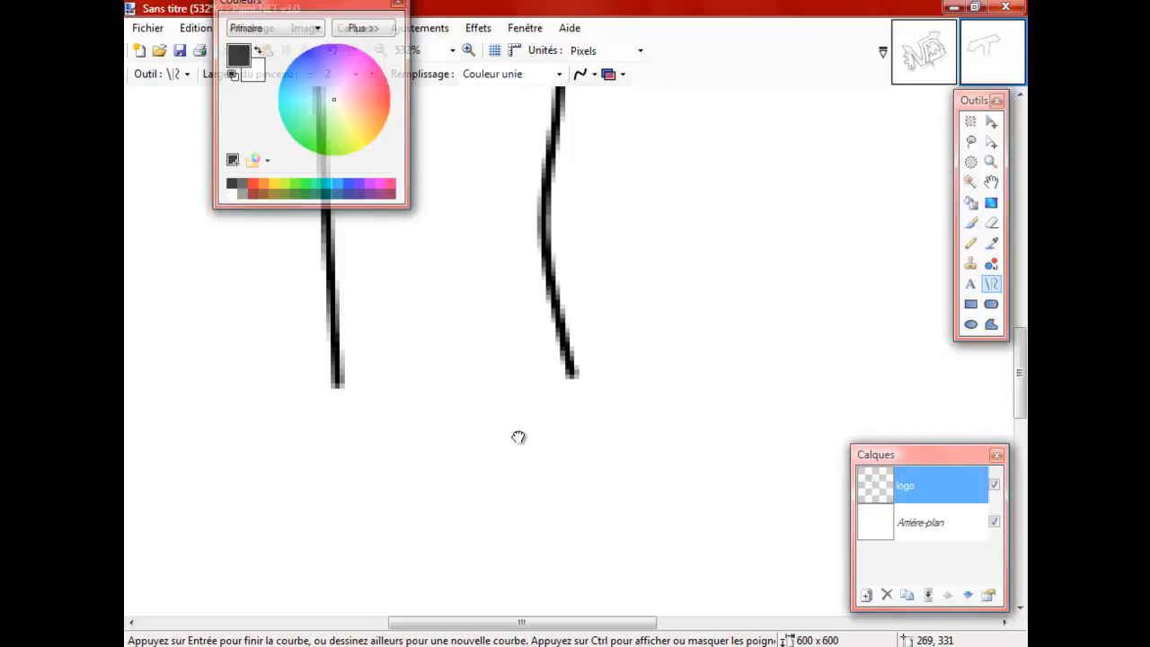
{"action": "left_click_drag", "start_coordinate": [547, 374], "coordinate": [519, 381]}
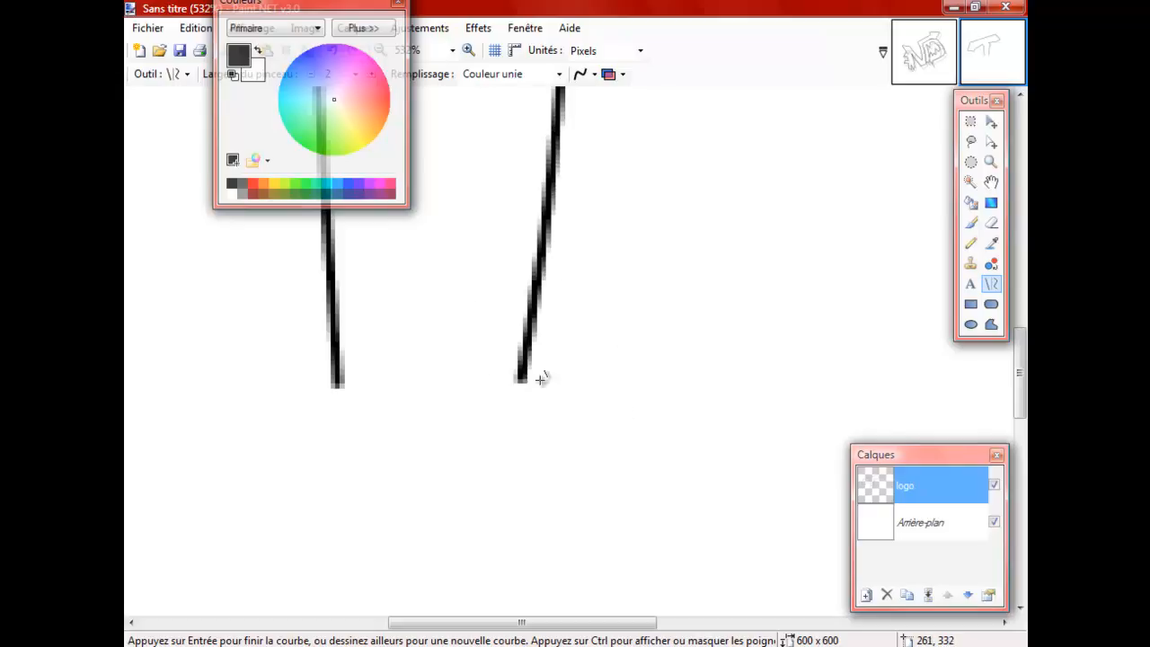
{"action": "scroll", "coordinate": [585, 395], "scroll_direction": "up", "scroll_amount": 2}
{"action": "key", "text": "Escape"}
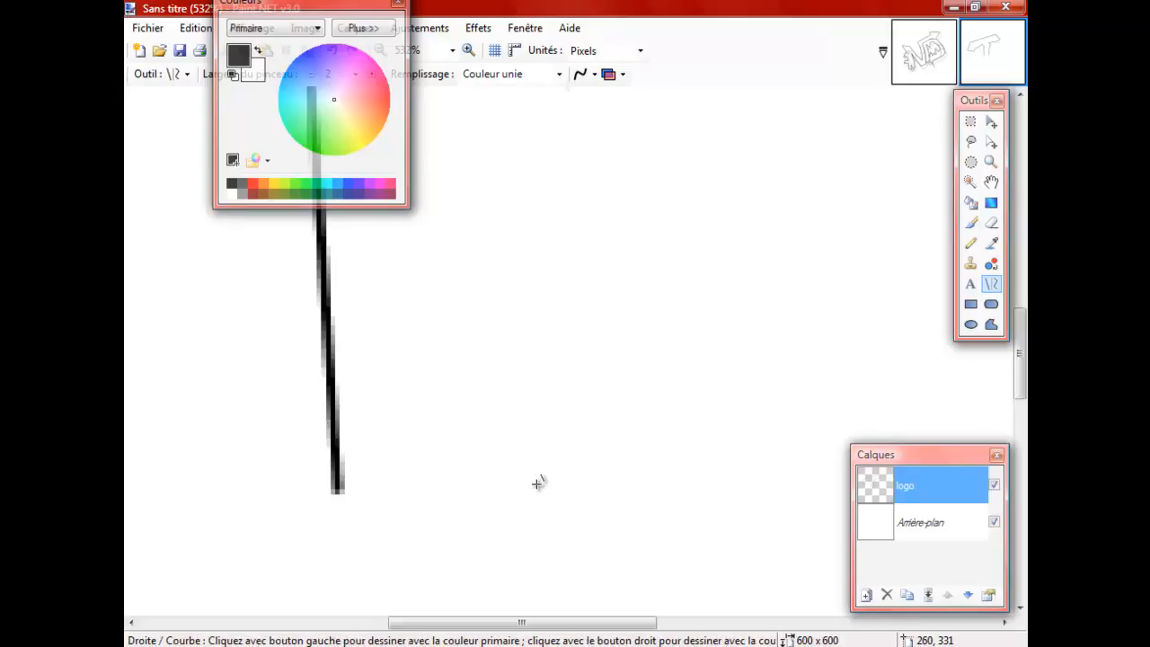
Draw the stem's right edge down to its narrowest point and continue it with a line slanting outward to the right.
{"action": "scroll", "coordinate": [550, 401], "scroll_direction": "up", "scroll_amount": 3}
{"action": "scroll", "coordinate": [554, 386], "scroll_direction": "down", "scroll_amount": 2}
{"action": "scroll", "coordinate": [564, 292], "scroll_direction": "down", "scroll_amount": 1}
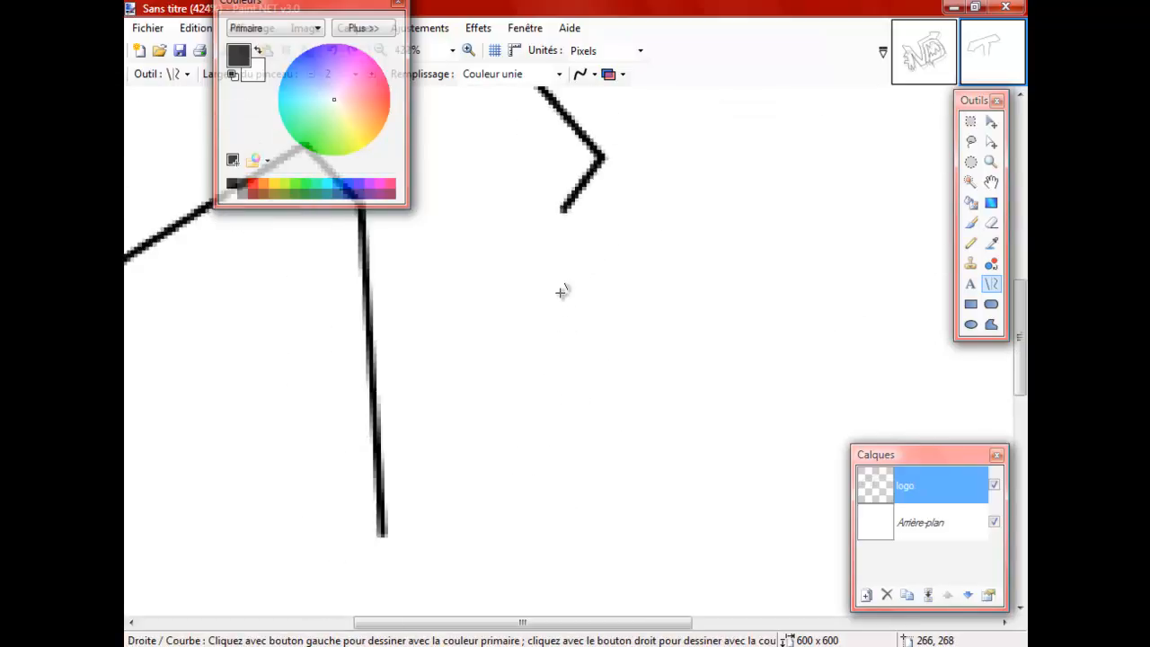
{"action": "left_click_drag", "start_coordinate": [563, 206], "coordinate": [541, 476]}
{"action": "key", "text": "Escape"}
{"action": "left_click_drag", "start_coordinate": [563, 209], "coordinate": [519, 517]}
{"action": "scroll", "coordinate": [526, 488], "scroll_direction": "down", "scroll_amount": 3}
{"action": "left_click_drag", "start_coordinate": [584, 497], "coordinate": [517, 199]}
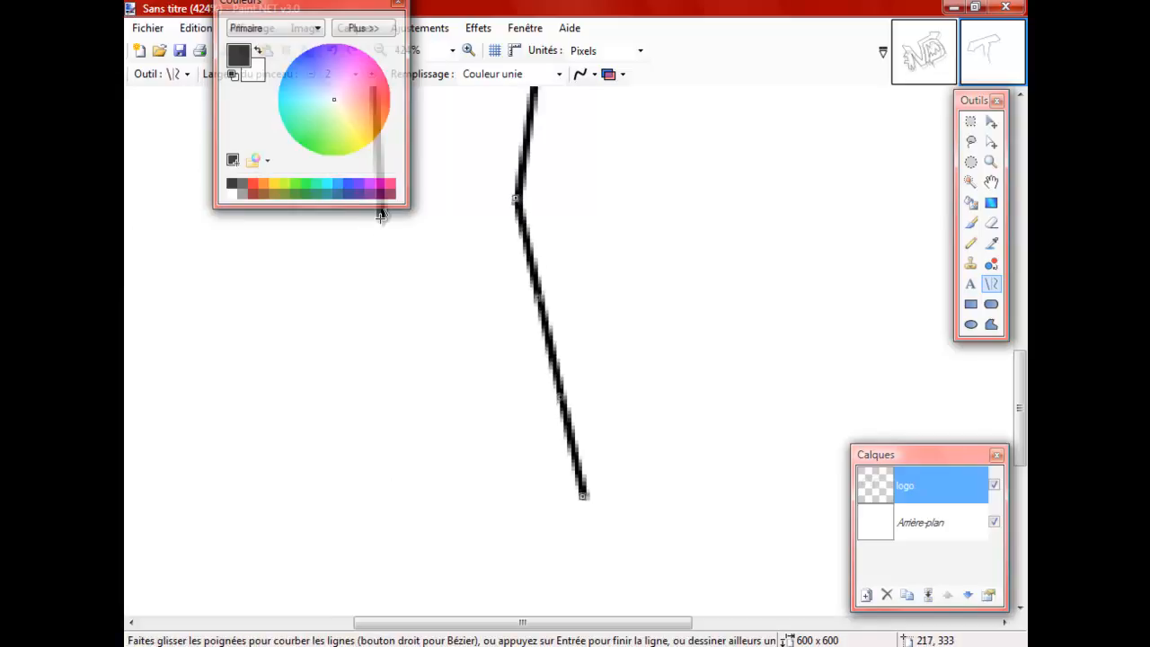
Continue the stem's left edge with a line slanting outward down to the left.
{"action": "left_click_drag", "start_coordinate": [383, 214], "coordinate": [342, 518]}
{"action": "scroll", "coordinate": [474, 275], "scroll_direction": "up", "scroll_amount": 3}
{"action": "scroll", "coordinate": [472, 404], "scroll_direction": "down", "scroll_amount": 2}
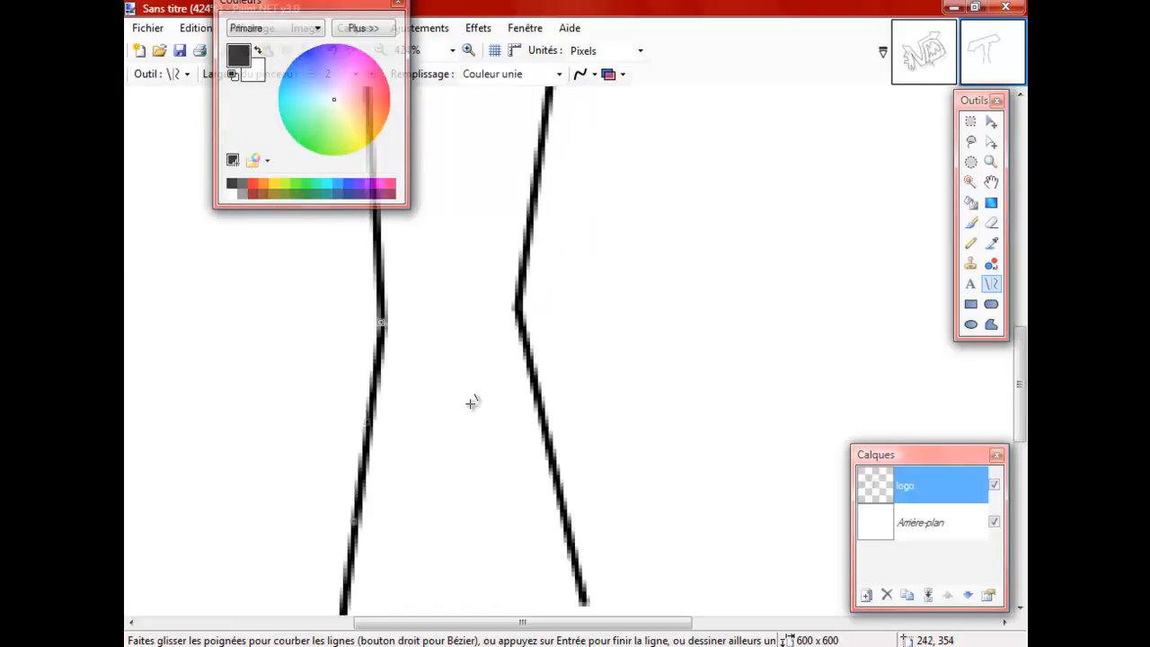
{"action": "scroll", "coordinate": [377, 342], "scroll_direction": "up", "scroll_amount": 4}
{"action": "scroll", "coordinate": [384, 338], "scroll_direction": "down", "scroll_amount": 3}
{"action": "scroll", "coordinate": [385, 339], "scroll_direction": "down", "scroll_amount": 3}
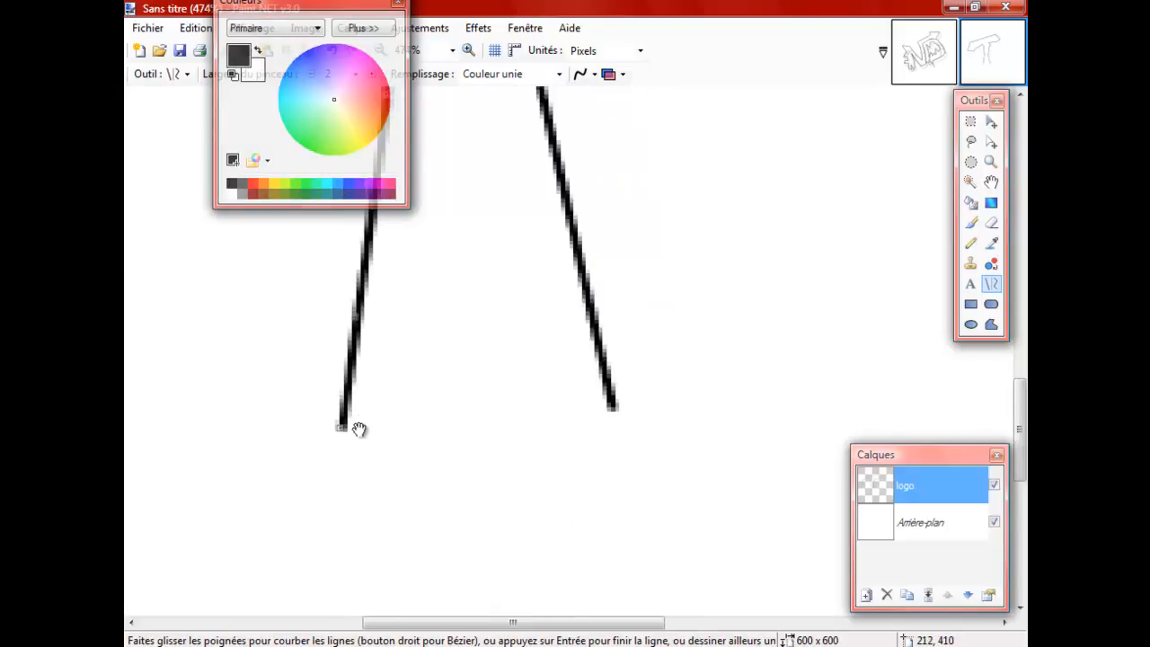
Draw a shallow outward line from the lower end of each stem edge to form the top of the T's foot.
{"action": "key", "text": "Return"}
{"action": "left_click_drag", "start_coordinate": [612, 406], "coordinate": [742, 434]}
{"action": "key", "text": "Return"}
{"action": "left_click_drag", "start_coordinate": [342, 427], "coordinate": [194, 476]}
{"action": "scroll", "coordinate": [295, 416], "scroll_direction": "down", "scroll_amount": 3}
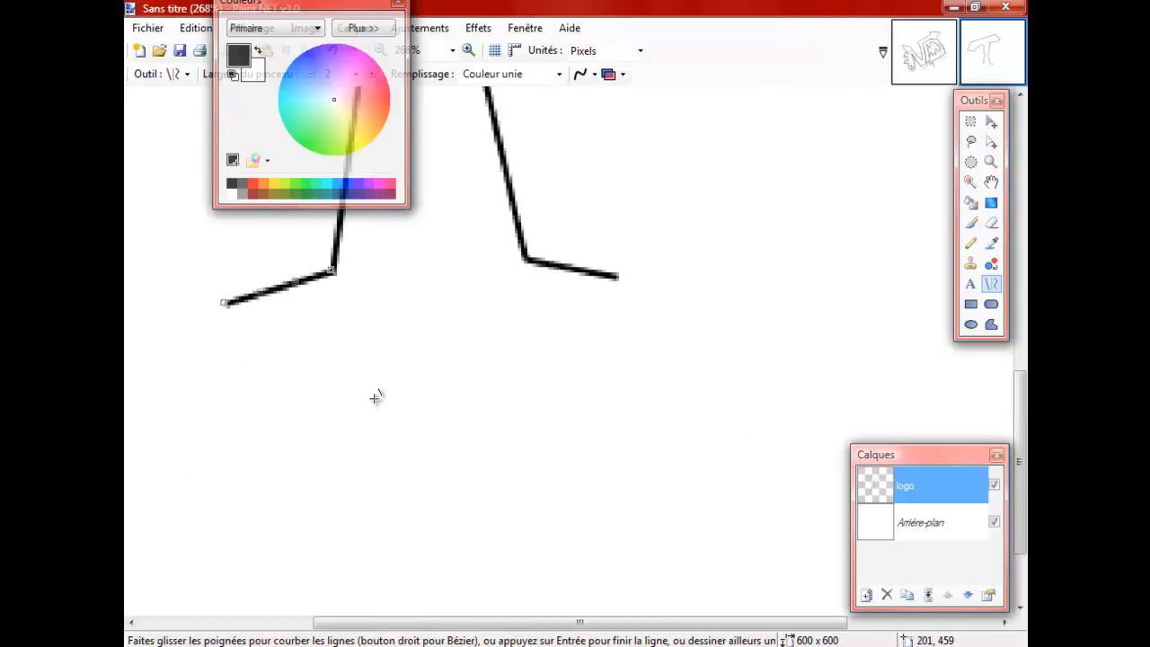
Draw the slanted sides of the foot and join their lower ends with a line to close the T outline.
{"action": "left_click_drag", "start_coordinate": [557, 304], "coordinate": [594, 369]}
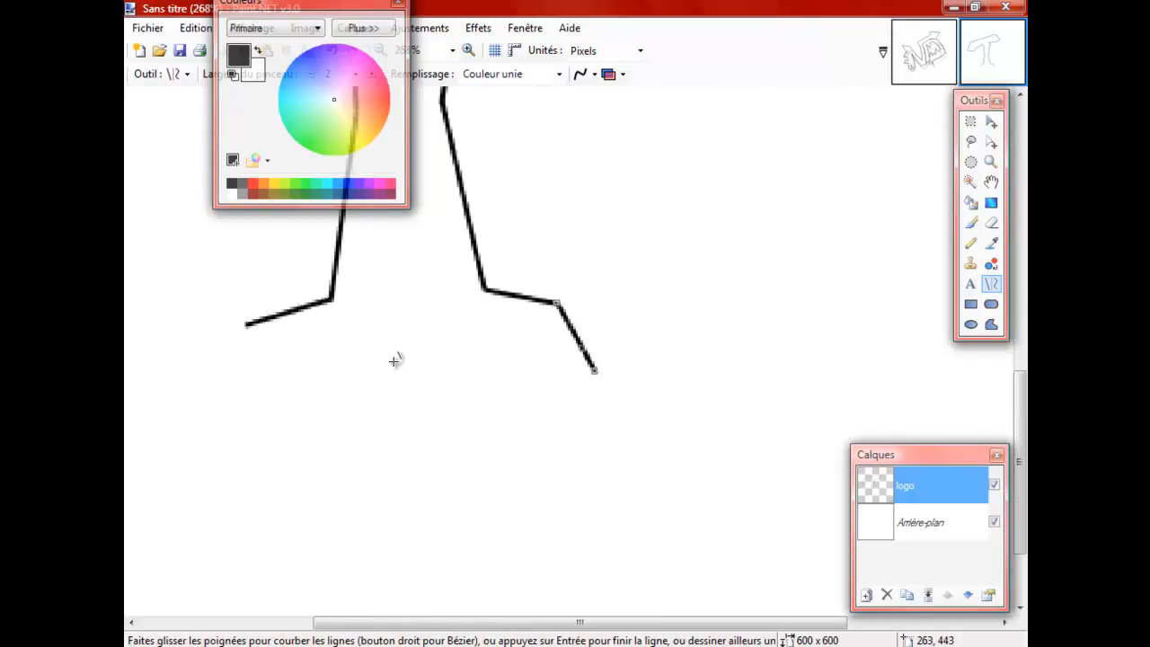
{"action": "left_click_drag", "start_coordinate": [248, 322], "coordinate": [203, 415]}
{"action": "left_click_drag", "start_coordinate": [594, 369], "coordinate": [205, 415]}
{"action": "scroll", "coordinate": [360, 377], "scroll_direction": "down", "scroll_amount": 4}
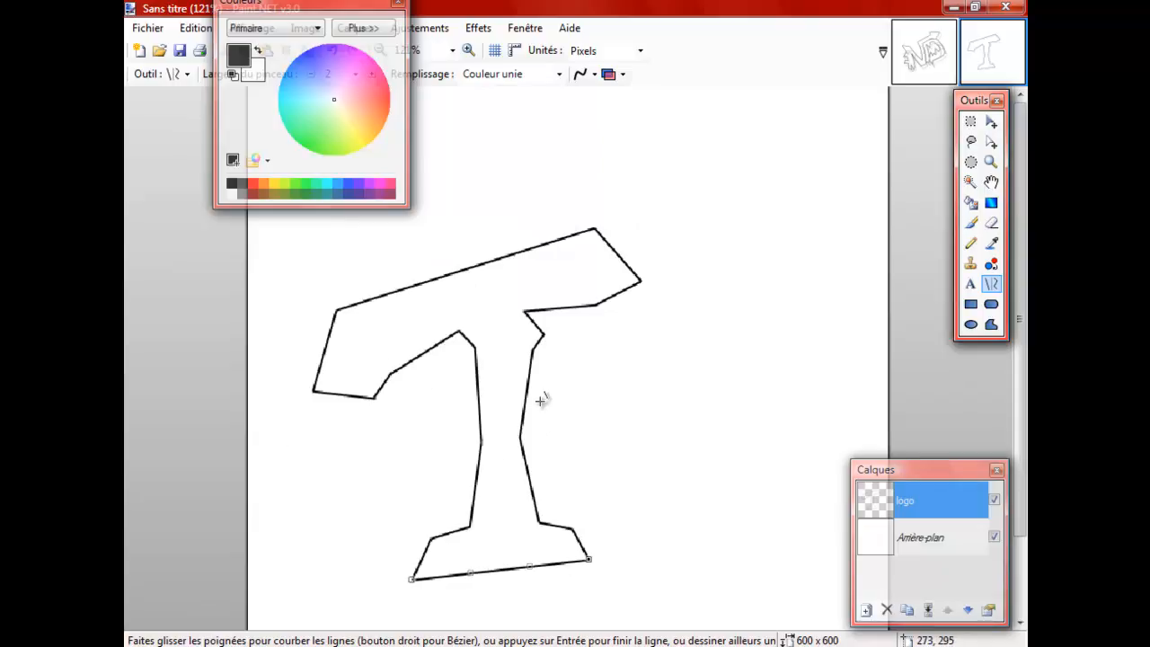
Examine the finished example logo in logo-transp.png up close and return to the untitled T drawing.
{"action": "left_click", "coordinate": [939, 72]}
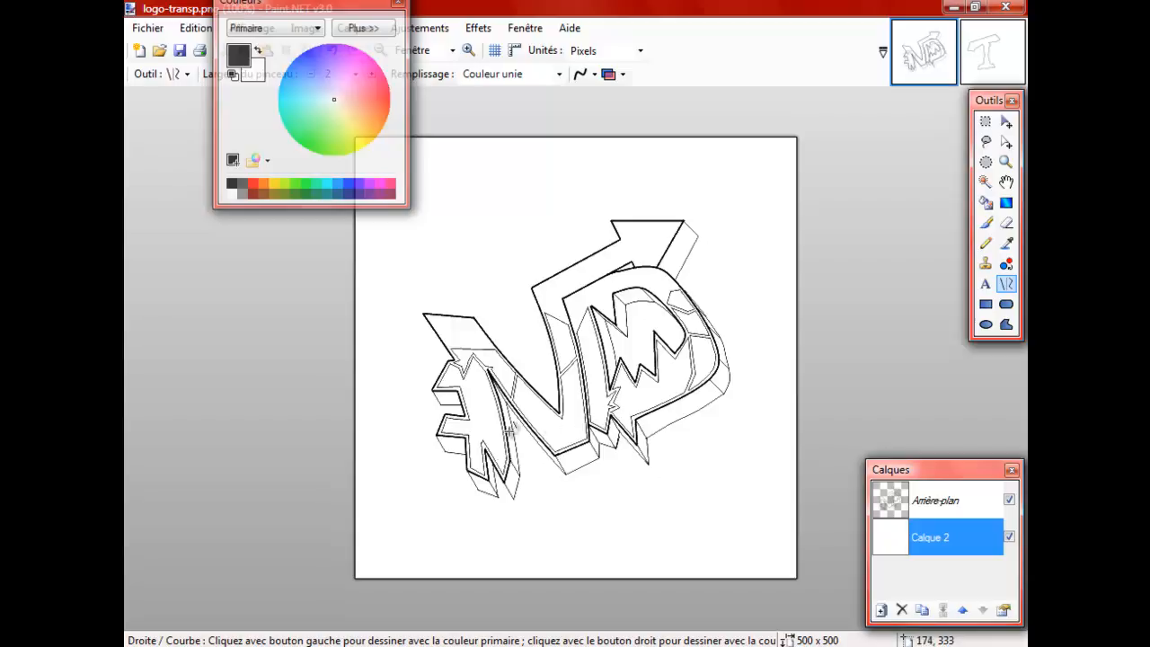
{"action": "scroll", "coordinate": [548, 402], "scroll_direction": "up", "scroll_amount": 2}
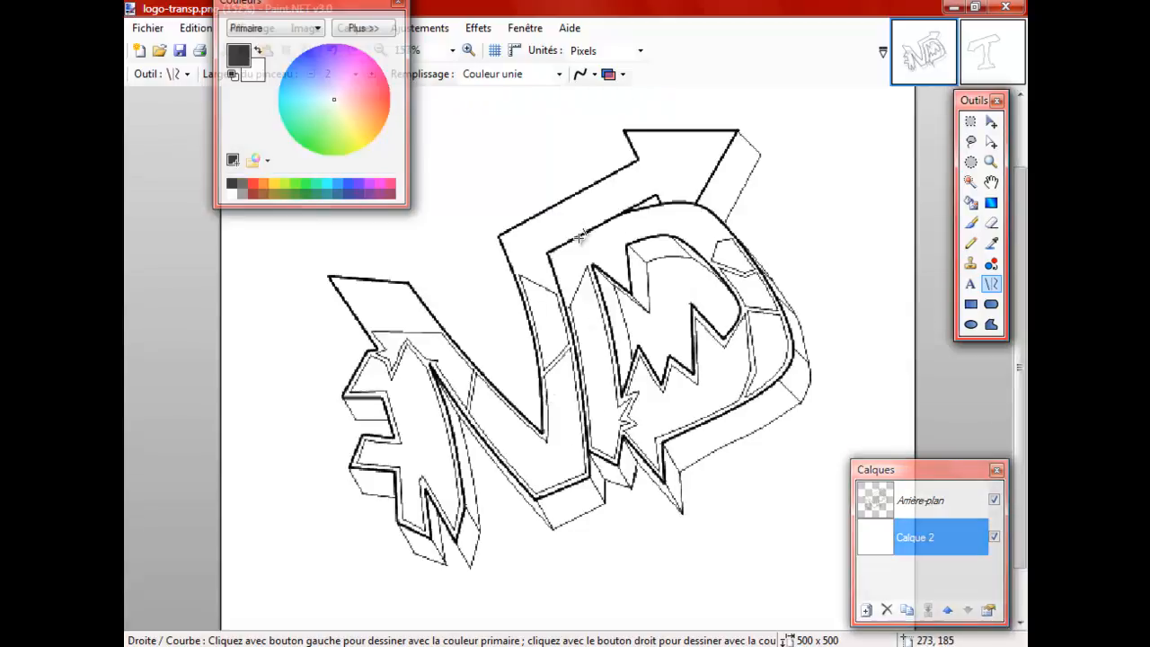
{"action": "left_click", "coordinate": [1012, 67]}
Undo all the straight lines of the T outline on the logo layer.
{"action": "scroll", "coordinate": [495, 342], "scroll_direction": "down", "scroll_amount": 1}
{"action": "scroll", "coordinate": [513, 329], "scroll_direction": "up", "scroll_amount": 2}
{"action": "key", "text": "ctrl+z"}
{"action": "key", "text": "ctrl+z"}
{"action": "key", "text": "ctrl+z"}
{"action": "key", "text": "ctrl+z"}
{"action": "key", "text": "ctrl+z"}
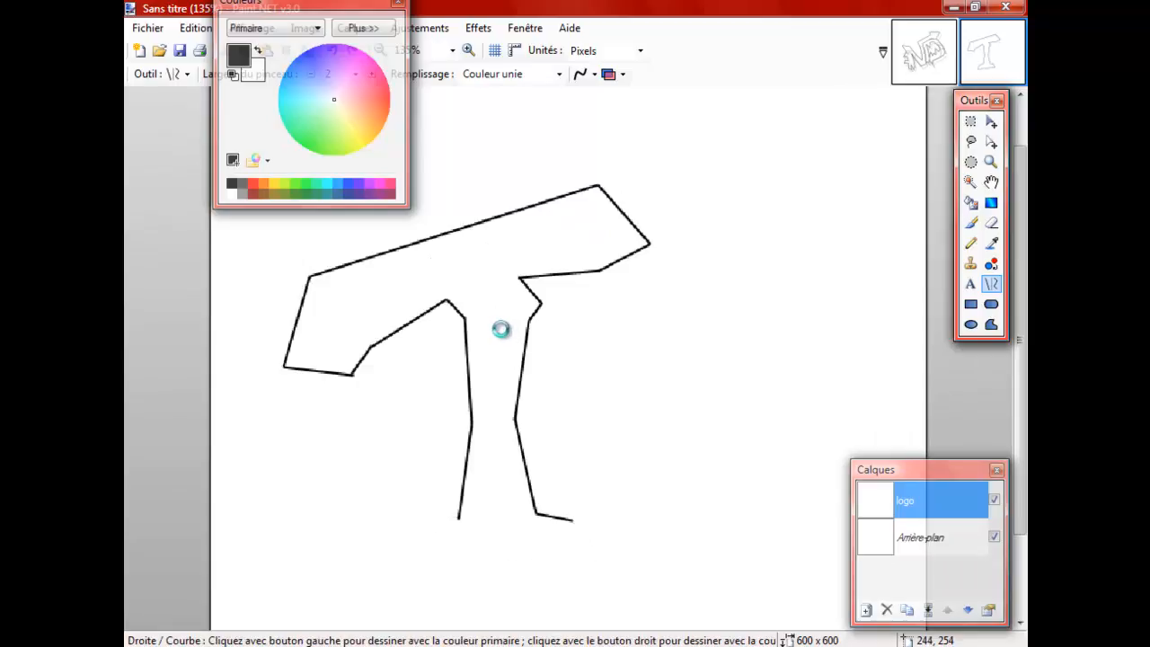
{"action": "key", "text": "ctrl+z"}
{"action": "key", "text": "ctrl+z"}
{"action": "key", "text": "ctrl+z"}
{"action": "key", "text": "ctrl+z"}
{"action": "key", "text": "ctrl+z"}
{"action": "key", "text": "ctrl+z"}
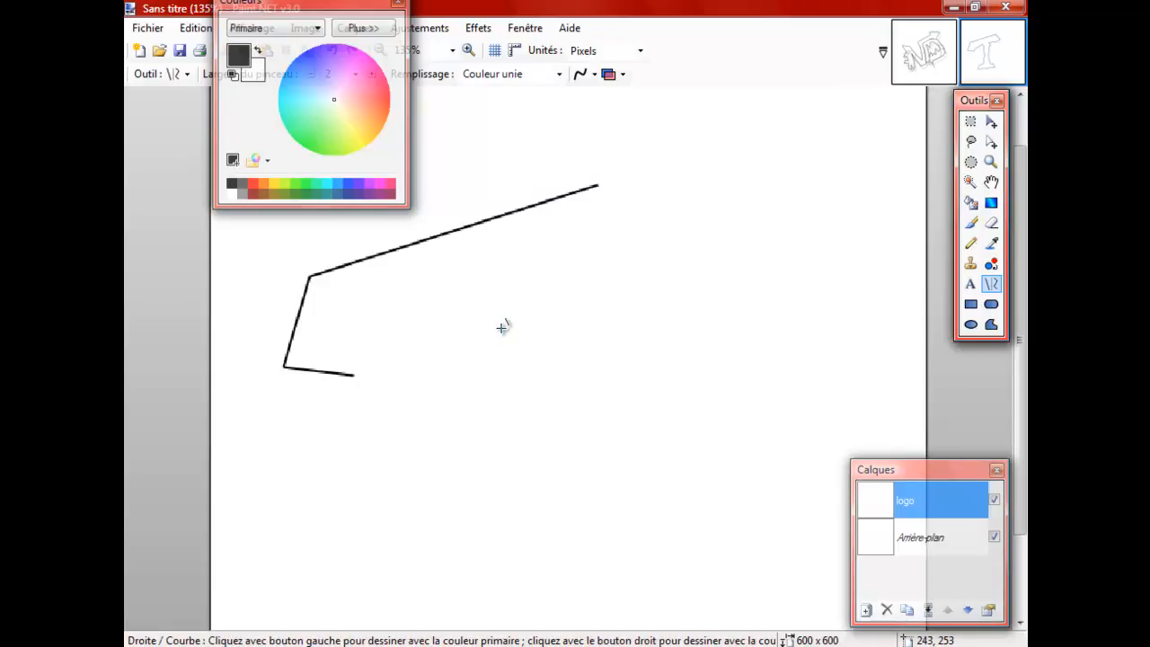
{"action": "key", "text": "ctrl+z"}
{"action": "key", "text": "ctrl+z"}
Draw a gently sagging curve rising to the right as the T's top edge, with a line slanting down and inward from each end.
{"action": "left_click_drag", "start_coordinate": [314, 263], "coordinate": [578, 198]}
{"action": "left_click_drag", "start_coordinate": [405, 243], "coordinate": [501, 226]}
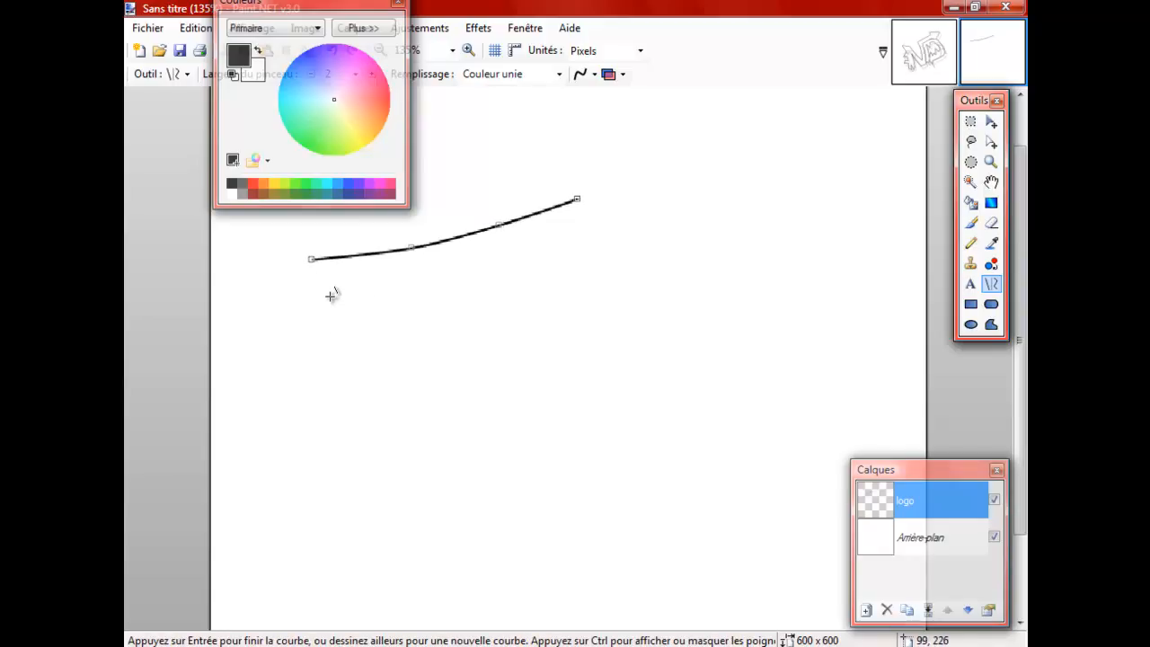
{"action": "left_click_drag", "start_coordinate": [355, 313], "coordinate": [312, 259]}
{"action": "left_click_drag", "start_coordinate": [579, 198], "coordinate": [556, 268]}
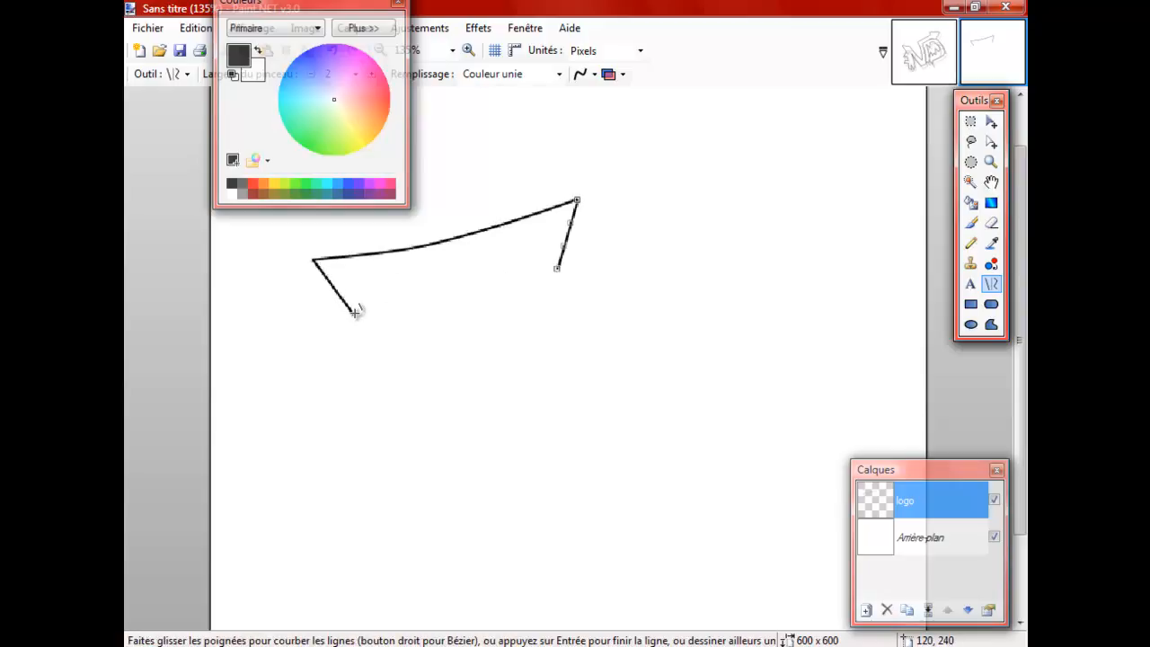
Draw the crossbar's two underside lines toward the middle and two nearly parallel stem edges descending from their inner ends.
{"action": "left_click_drag", "start_coordinate": [354, 314], "coordinate": [441, 298]}
{"action": "left_click_drag", "start_coordinate": [558, 266], "coordinate": [485, 292]}
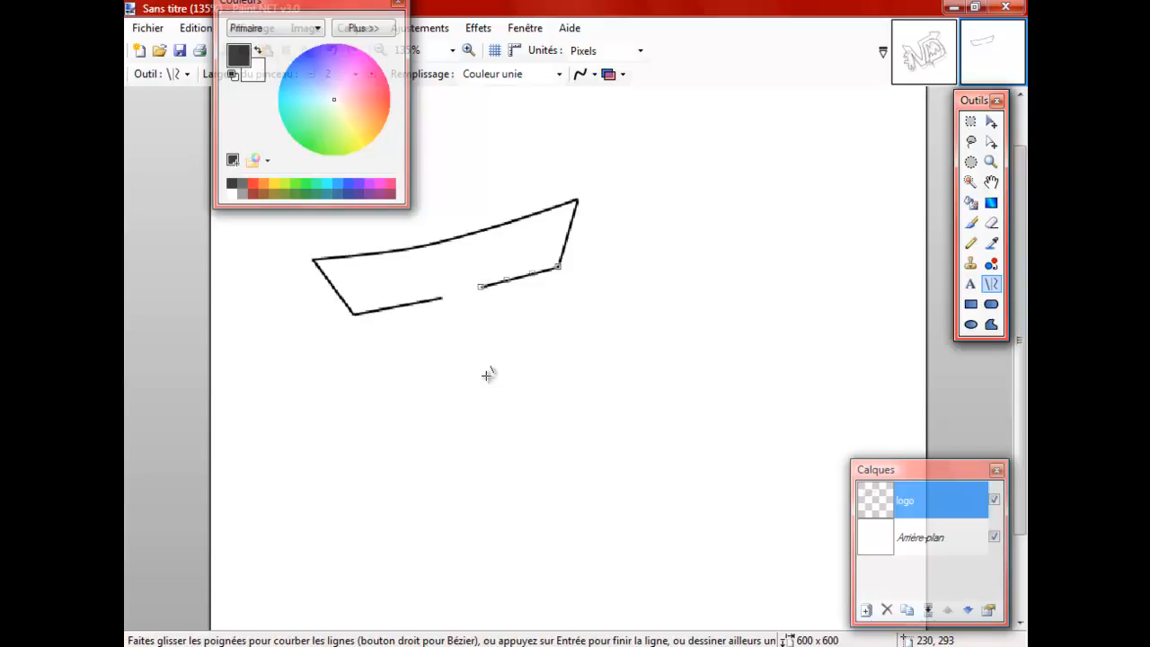
{"action": "left_click_drag", "start_coordinate": [470, 495], "coordinate": [442, 296]}
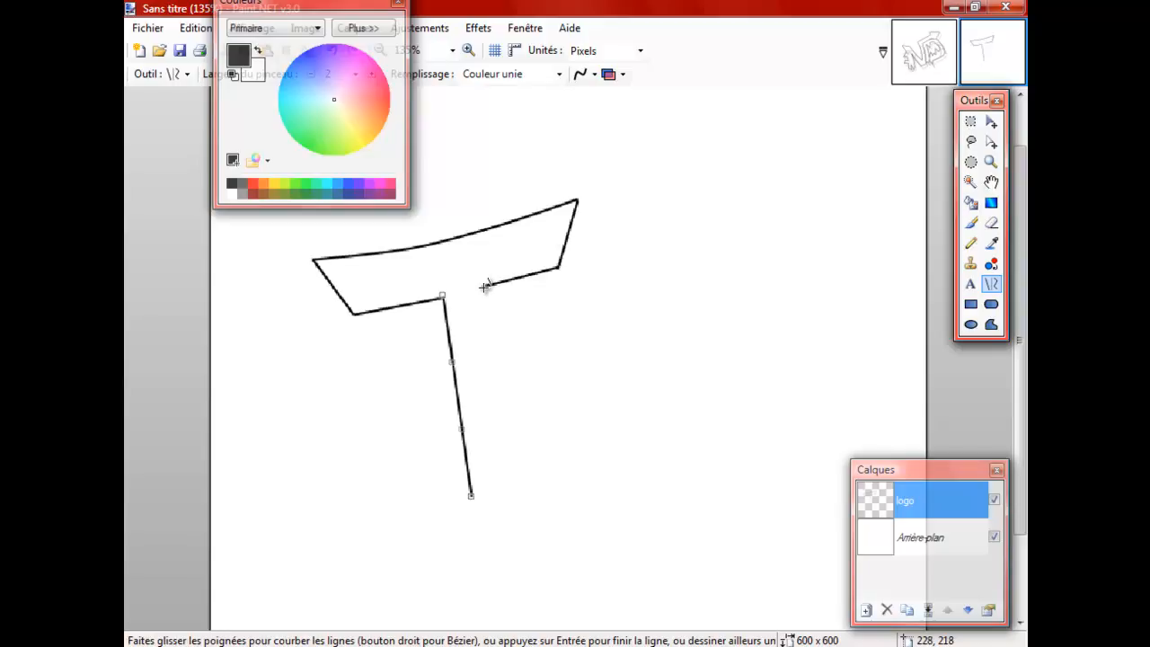
{"action": "left_click_drag", "start_coordinate": [481, 285], "coordinate": [518, 485]}
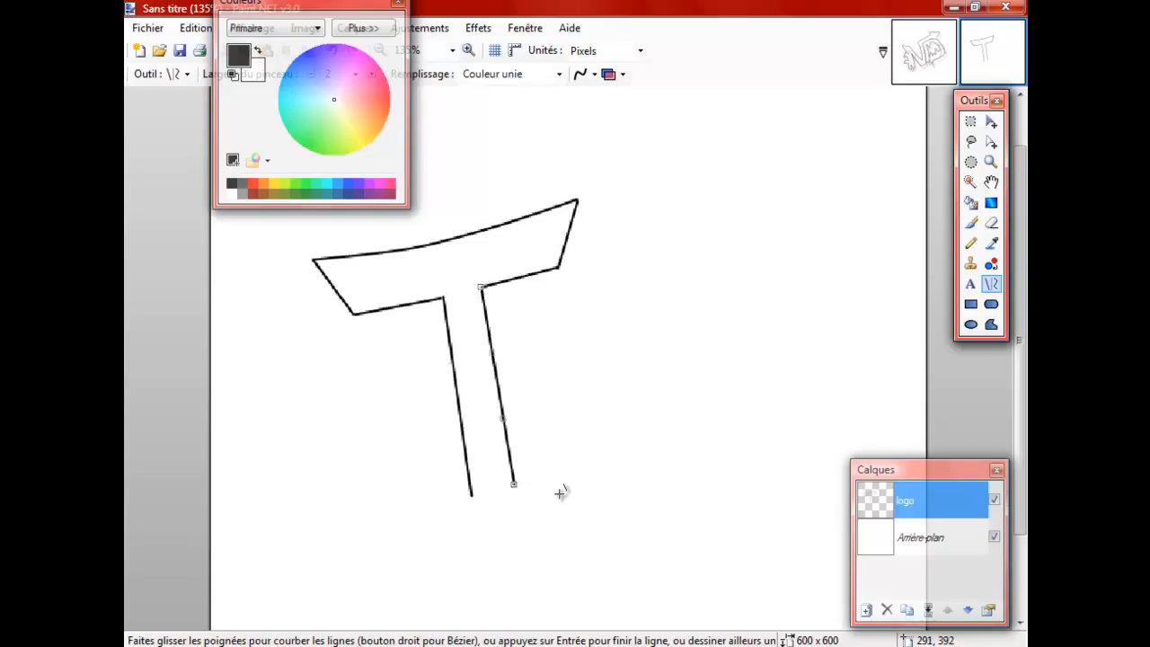
{"action": "scroll", "coordinate": [517, 485], "scroll_direction": "up", "scroll_amount": 5}
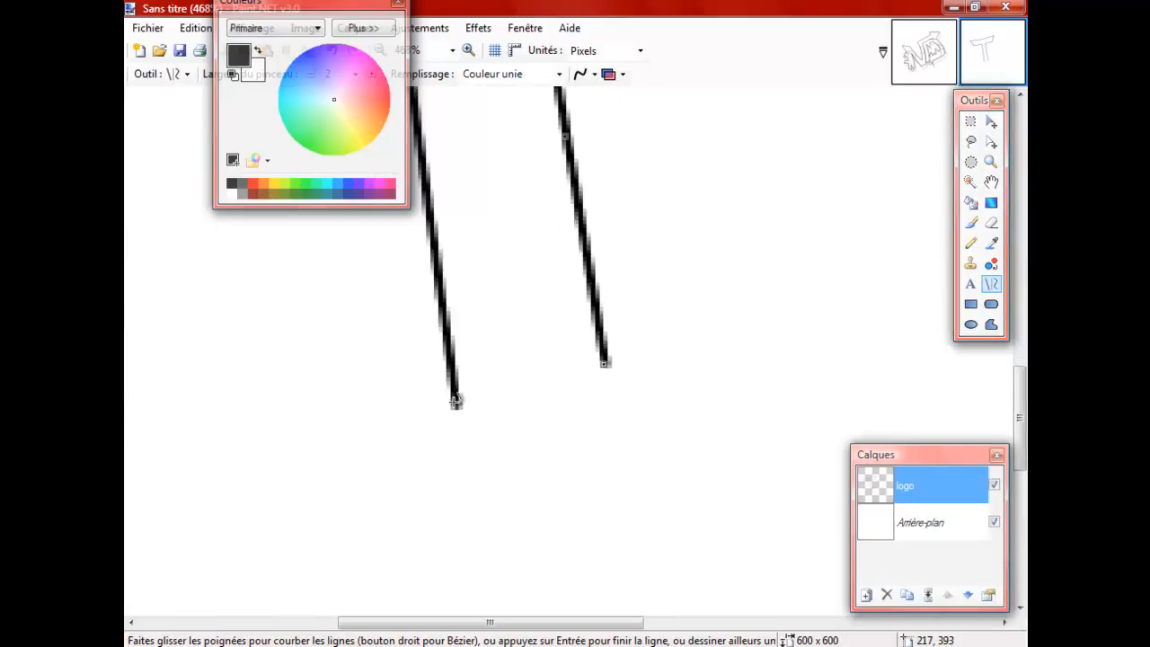
Close the bottom of the T's stem with a jagged zigzag of short lines forming two notches around a longer central point.
{"action": "left_click_drag", "start_coordinate": [457, 405], "coordinate": [507, 346]}
{"action": "left_click", "coordinate": [553, 459]}
{"action": "mouse_move", "coordinate": [531, 434]}
{"action": "left_mouse_down"}
{"action": "mouse_move", "coordinate": [506, 349]}
{"action": "mouse_move", "coordinate": [559, 439]}
{"action": "mouse_move", "coordinate": [554, 458]}
{"action": "mouse_move", "coordinate": [571, 347]}
{"action": "left_mouse_up"}
{"action": "key", "text": "ctrl+z"}
{"action": "scroll", "coordinate": [600, 356], "scroll_direction": "down", "scroll_amount": 2}
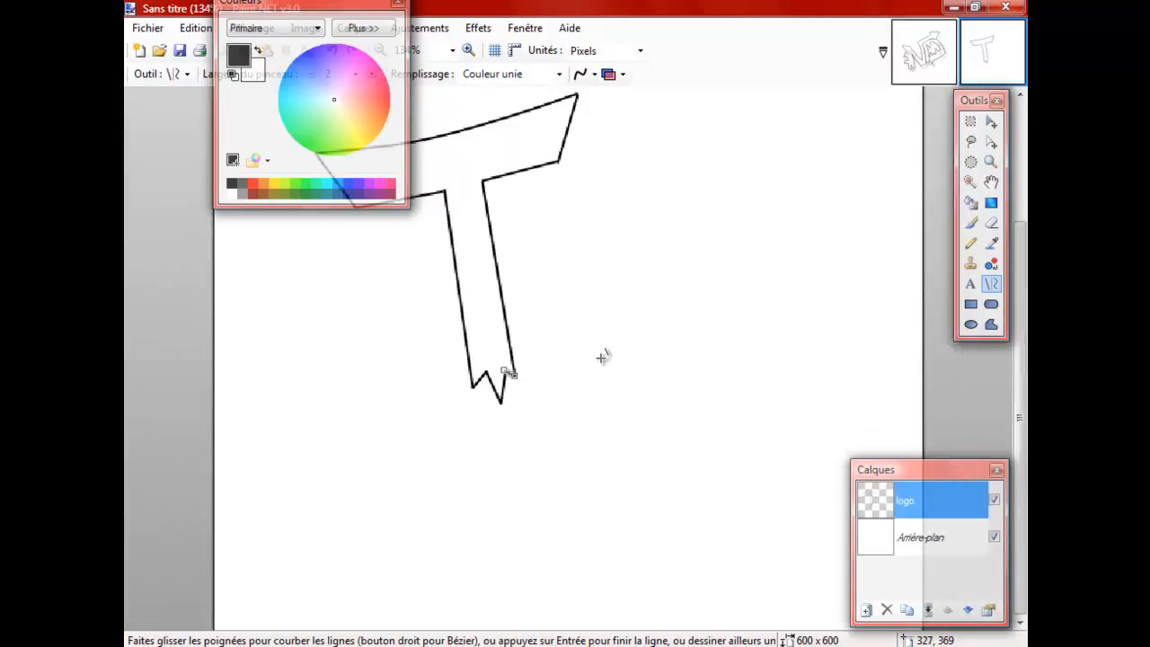
Check the whole T outline against the thin depth lines of the example logo in logo-transp.png and return to the T drawing.
{"action": "scroll", "coordinate": [600, 357], "scroll_direction": "up", "scroll_amount": 3}
{"action": "scroll", "coordinate": [260, 390], "scroll_direction": "up", "scroll_amount": 1}
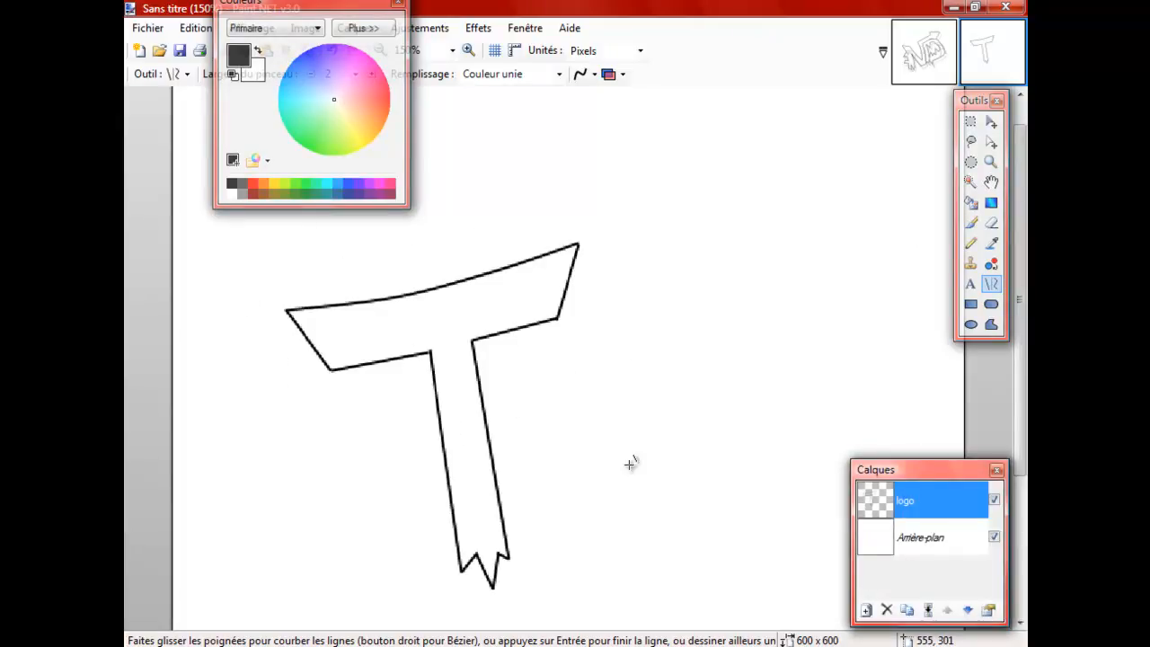
{"action": "scroll", "coordinate": [276, 386], "scroll_direction": "up", "scroll_amount": 2}
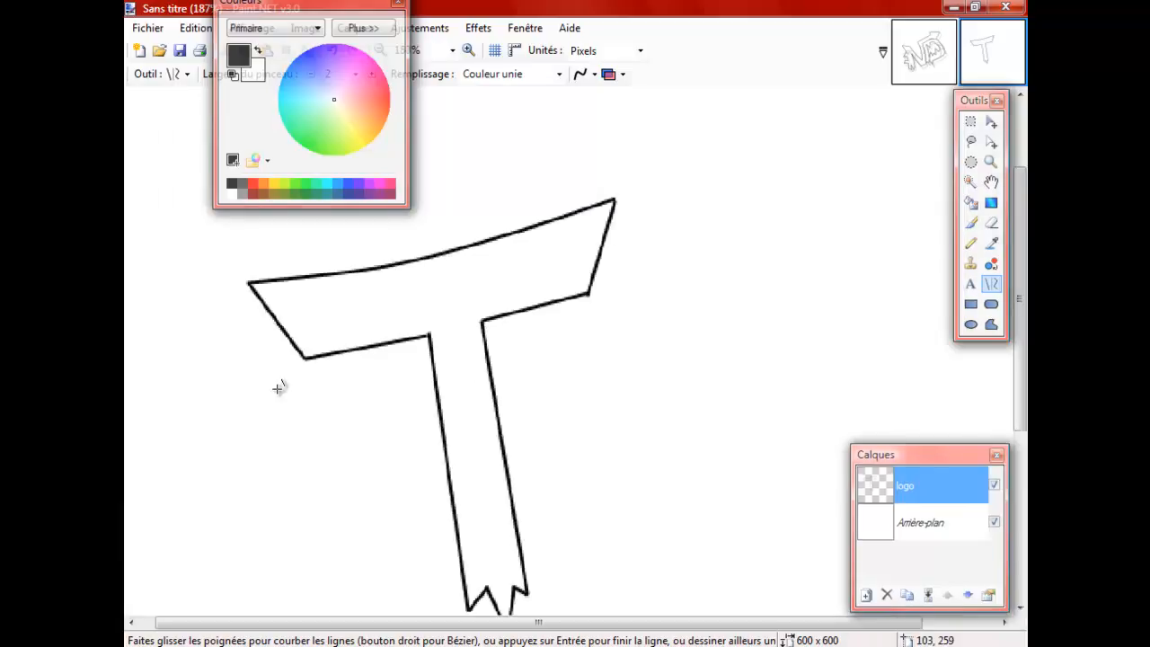
{"action": "scroll", "coordinate": [393, 370], "scroll_direction": "up", "scroll_amount": 1}
{"action": "scroll", "coordinate": [392, 369], "scroll_direction": "down", "scroll_amount": 3}
{"action": "left_click", "coordinate": [913, 62]}
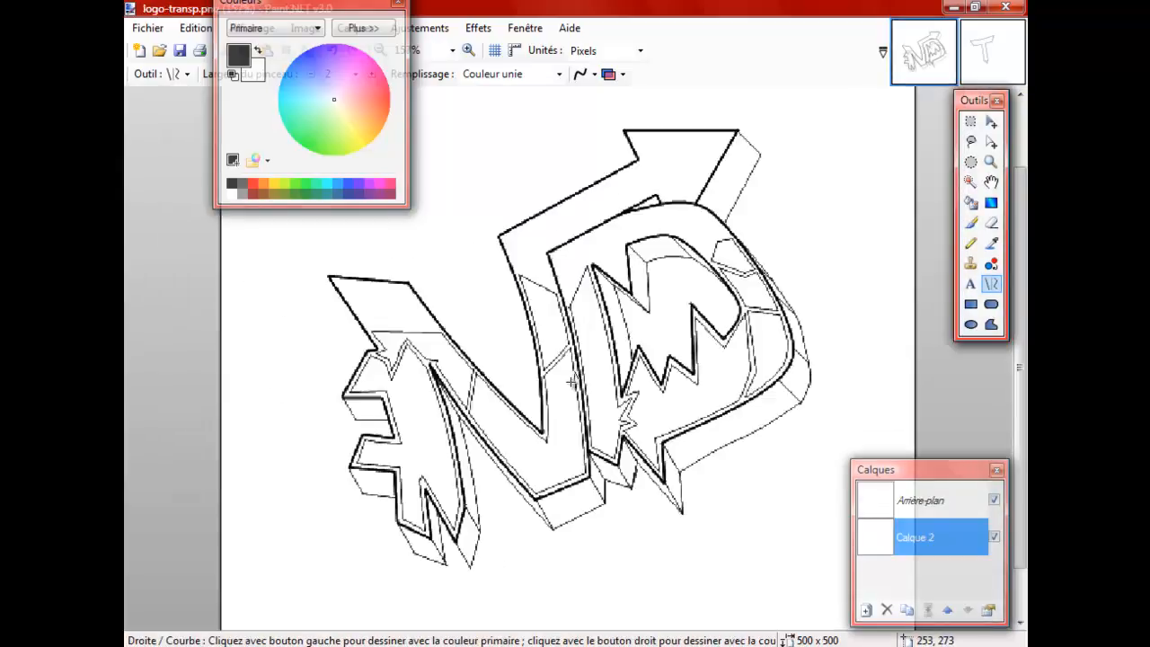
{"action": "scroll", "coordinate": [475, 519], "scroll_direction": "up", "scroll_amount": 2}
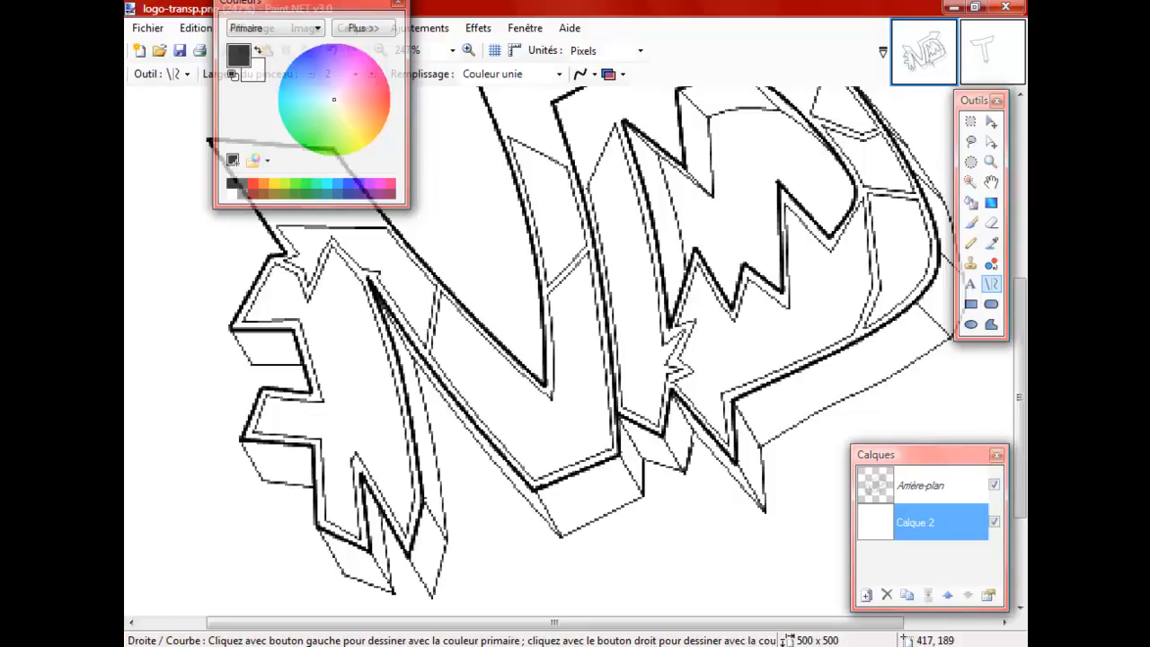
{"action": "left_click", "coordinate": [999, 54]}
Set the brush width to 1 and draw thin depth lines slanting down from both left crossbar corners, joined by a parallel line.
{"action": "left_click_drag", "start_coordinate": [348, 4], "coordinate": [262, 20]}
{"action": "left_click", "coordinate": [310, 73]}
{"action": "scroll", "coordinate": [235, 337], "scroll_direction": "up", "scroll_amount": 4}
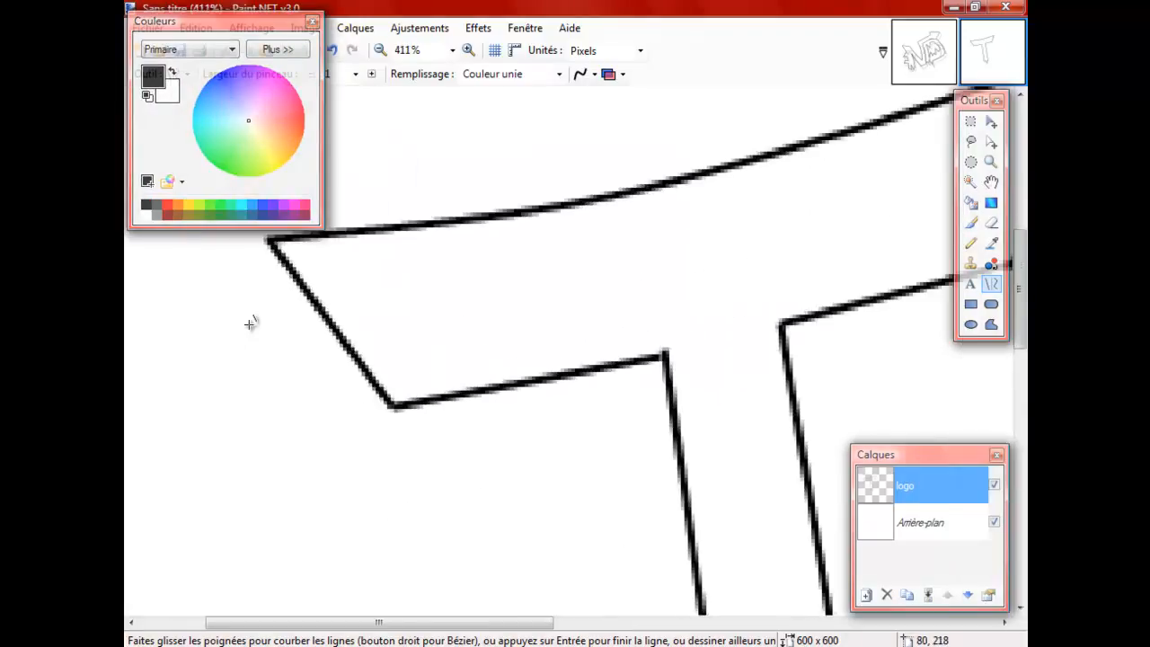
{"action": "scroll", "coordinate": [248, 326], "scroll_direction": "up", "scroll_amount": 2}
{"action": "mouse_move", "coordinate": [270, 343]}
{"action": "left_mouse_down"}
{"action": "mouse_move", "coordinate": [270, 471]}
{"action": "mouse_move", "coordinate": [293, 431]}
{"action": "mouse_move", "coordinate": [269, 470]}
{"action": "mouse_move", "coordinate": [213, 441]}
{"action": "mouse_move", "coordinate": [294, 435]}
{"action": "mouse_move", "coordinate": [316, 418]}
{"action": "mouse_move", "coordinate": [252, 453]}
{"action": "mouse_move", "coordinate": [301, 458]}
{"action": "mouse_move", "coordinate": [239, 465]}
{"action": "mouse_move", "coordinate": [299, 464]}
{"action": "mouse_move", "coordinate": [303, 473]}
{"action": "left_mouse_up"}
{"action": "scroll", "coordinate": [395, 419], "scroll_direction": "down", "scroll_amount": 2}
{"action": "left_click_drag", "start_coordinate": [394, 405], "coordinate": [425, 528]}
{"action": "left_click_drag", "start_coordinate": [304, 366], "coordinate": [425, 530]}
Draw a thin line parallel to the crossbar's left underside, from the lower depth corner to the stem.
{"action": "scroll", "coordinate": [609, 433], "scroll_direction": "down", "scroll_amount": 3}
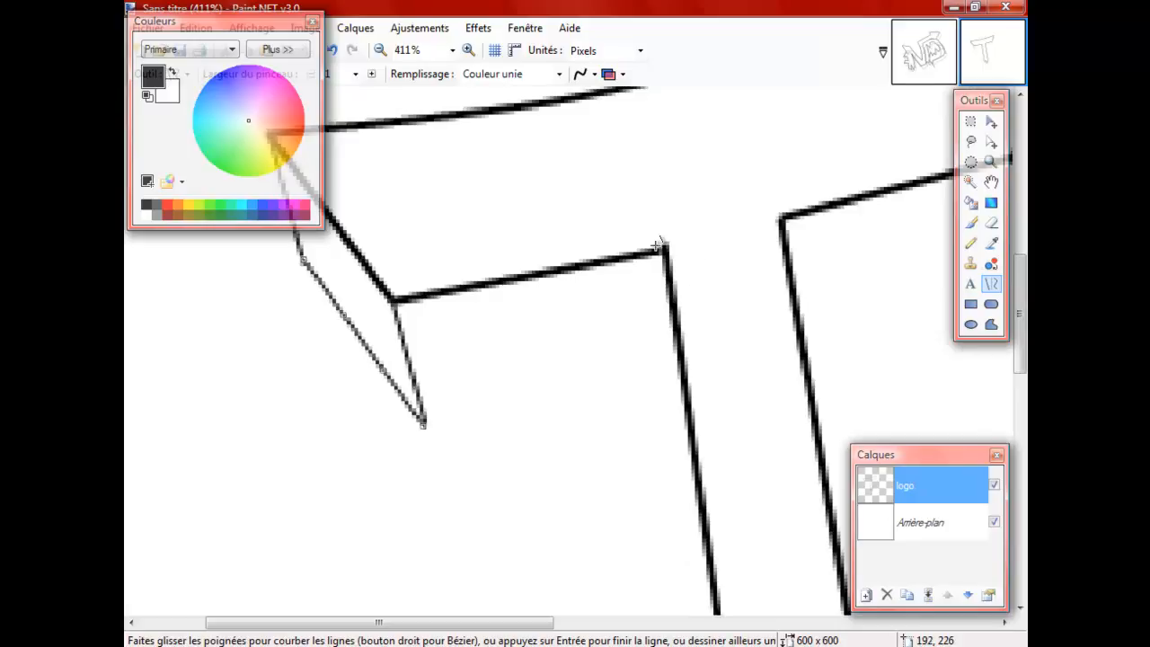
{"action": "left_click", "coordinate": [970, 283]}
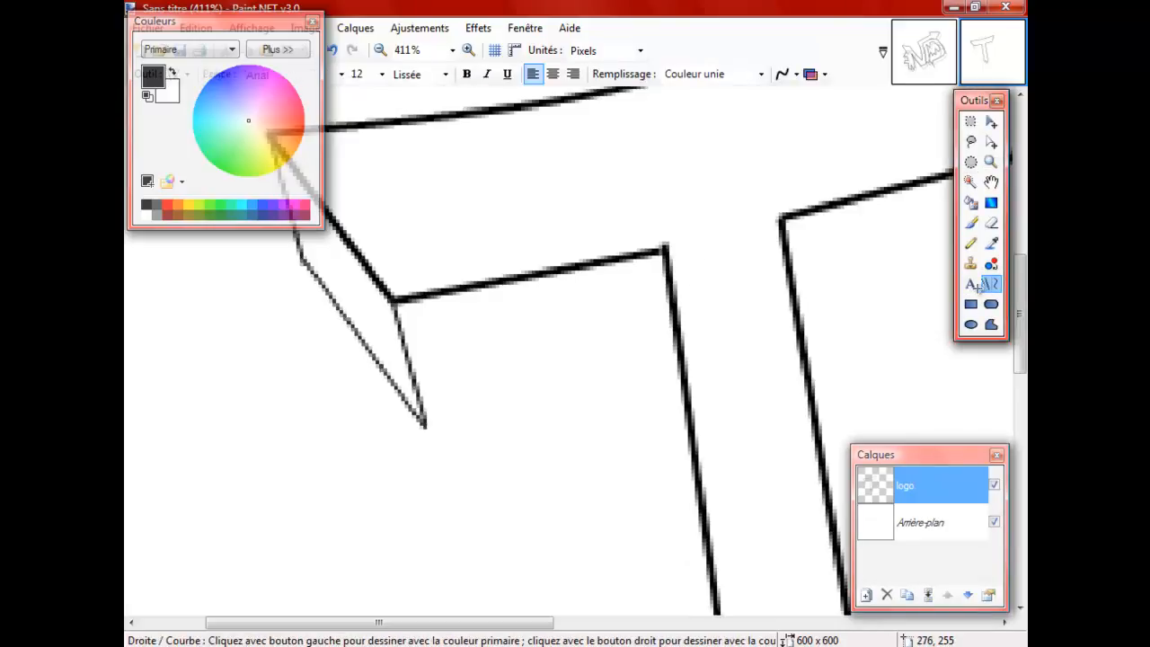
{"action": "left_click", "coordinate": [990, 284]}
{"action": "left_click_drag", "start_coordinate": [425, 420], "coordinate": [681, 366]}
Draw the thin depth edge below the crossbar's right underside, starting at the stem, with a short depth line from the underside's outer corner.
{"action": "scroll", "coordinate": [681, 367], "scroll_direction": "down", "scroll_amount": 3}
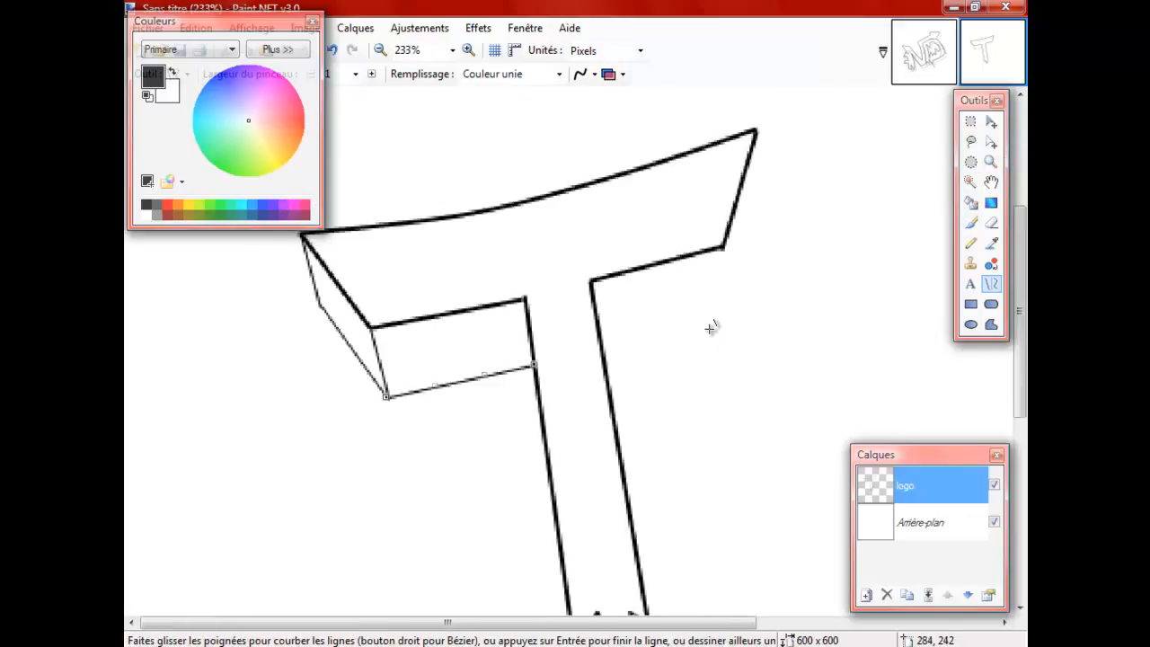
{"action": "scroll", "coordinate": [709, 326], "scroll_direction": "up", "scroll_amount": 2}
{"action": "left_click_drag", "start_coordinate": [560, 356], "coordinate": [699, 319]}
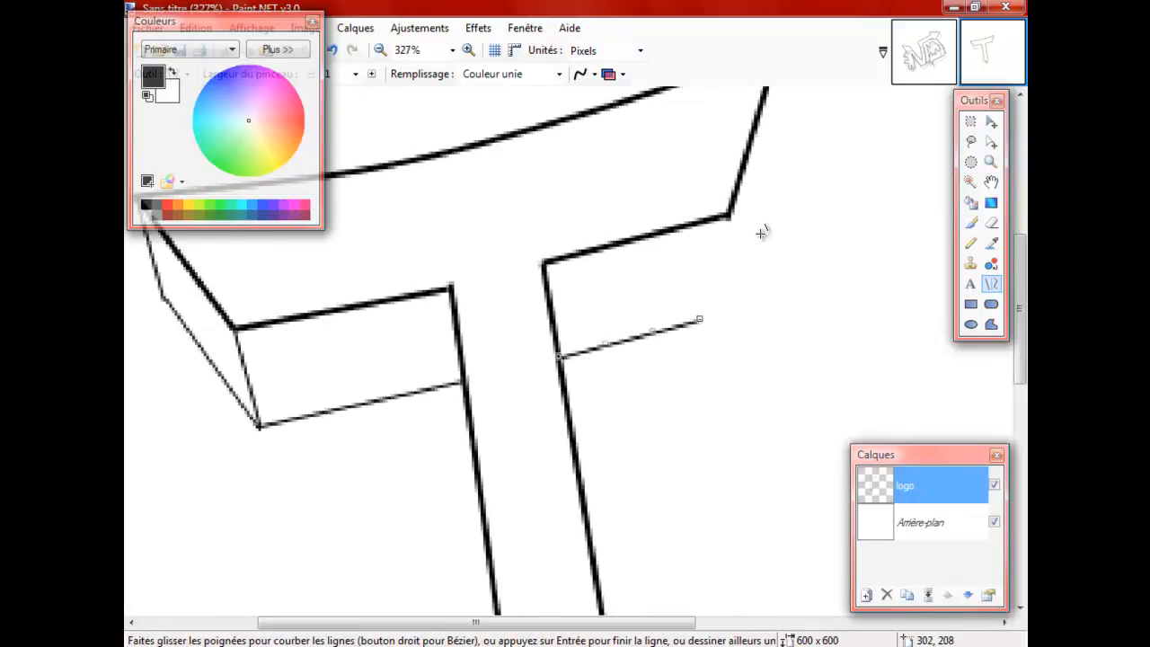
{"action": "left_click_drag", "start_coordinate": [728, 213], "coordinate": [752, 307]}
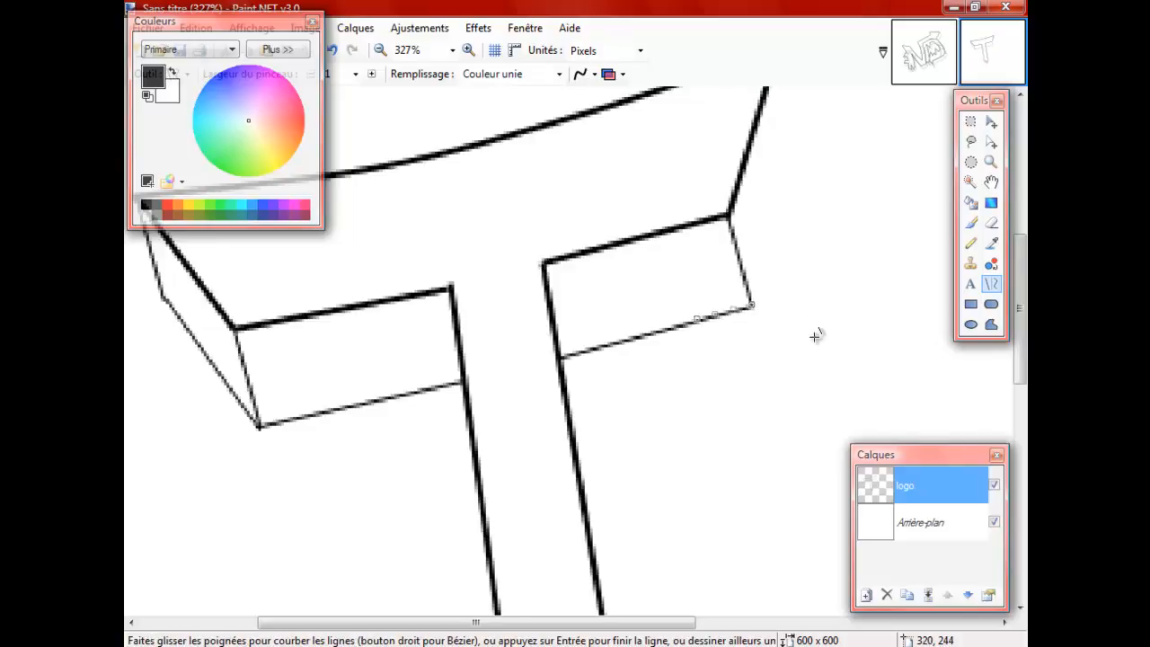
Draw a thin depth line down from the crossbar's upper right corner and join its end to the lower depth corner.
{"action": "scroll", "coordinate": [793, 326], "scroll_direction": "down", "scroll_amount": 1}
{"action": "scroll", "coordinate": [791, 323], "scroll_direction": "up", "scroll_amount": 2}
{"action": "left_click_drag", "start_coordinate": [773, 157], "coordinate": [803, 274]}
{"action": "left_click_drag", "start_coordinate": [752, 410], "coordinate": [804, 274]}
{"action": "scroll", "coordinate": [857, 290], "scroll_direction": "down", "scroll_amount": 4}
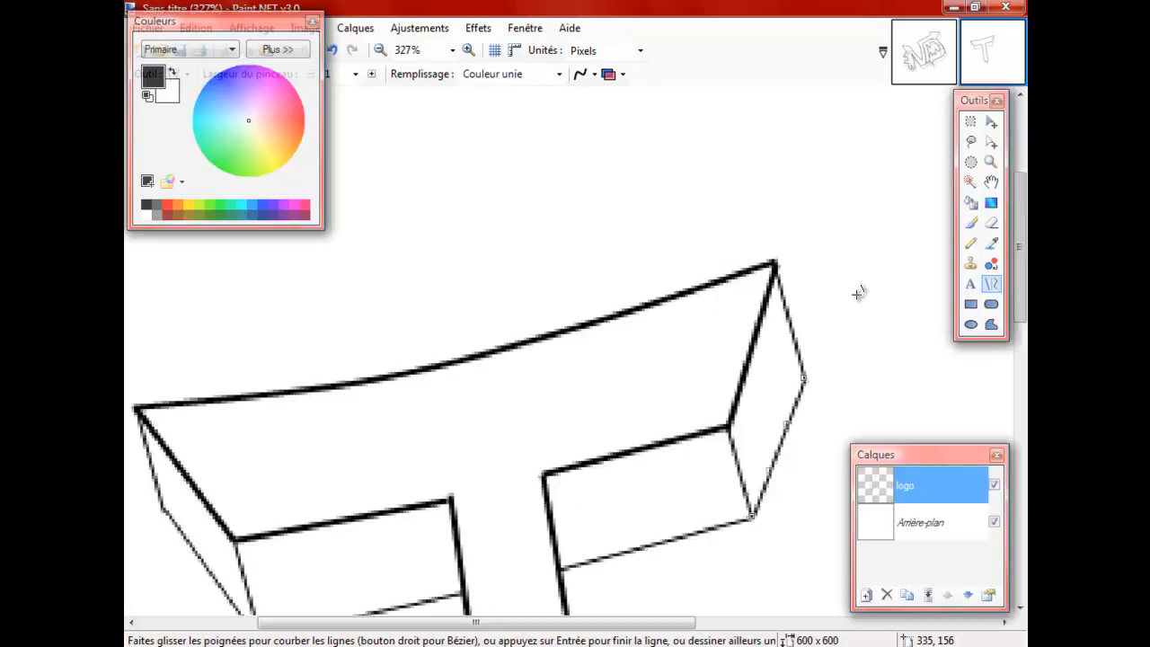
{"action": "scroll", "coordinate": [682, 350], "scroll_direction": "up", "scroll_amount": 2}
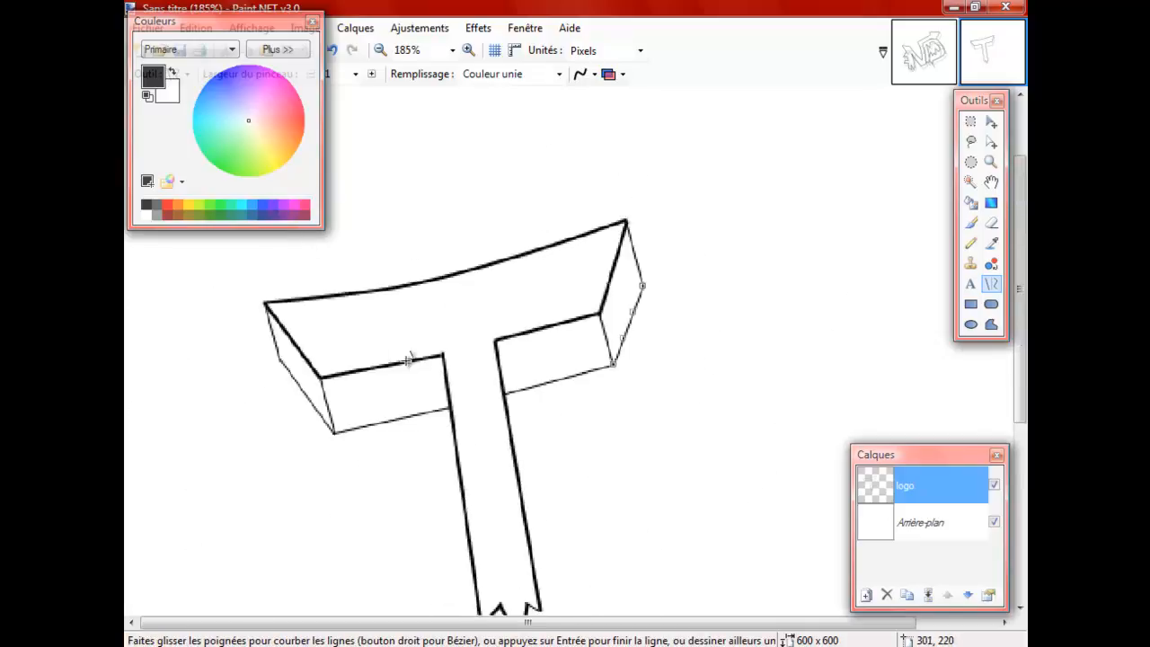
{"action": "scroll", "coordinate": [423, 311], "scroll_direction": "down", "scroll_amount": 4}
{"action": "scroll", "coordinate": [503, 605], "scroll_direction": "up", "scroll_amount": 2}
{"action": "scroll", "coordinate": [480, 464], "scroll_direction": "down", "scroll_amount": 2}
{"action": "scroll", "coordinate": [487, 269], "scroll_direction": "up", "scroll_amount": 2}
{"action": "scroll", "coordinate": [488, 269], "scroll_direction": "up", "scroll_amount": 2}
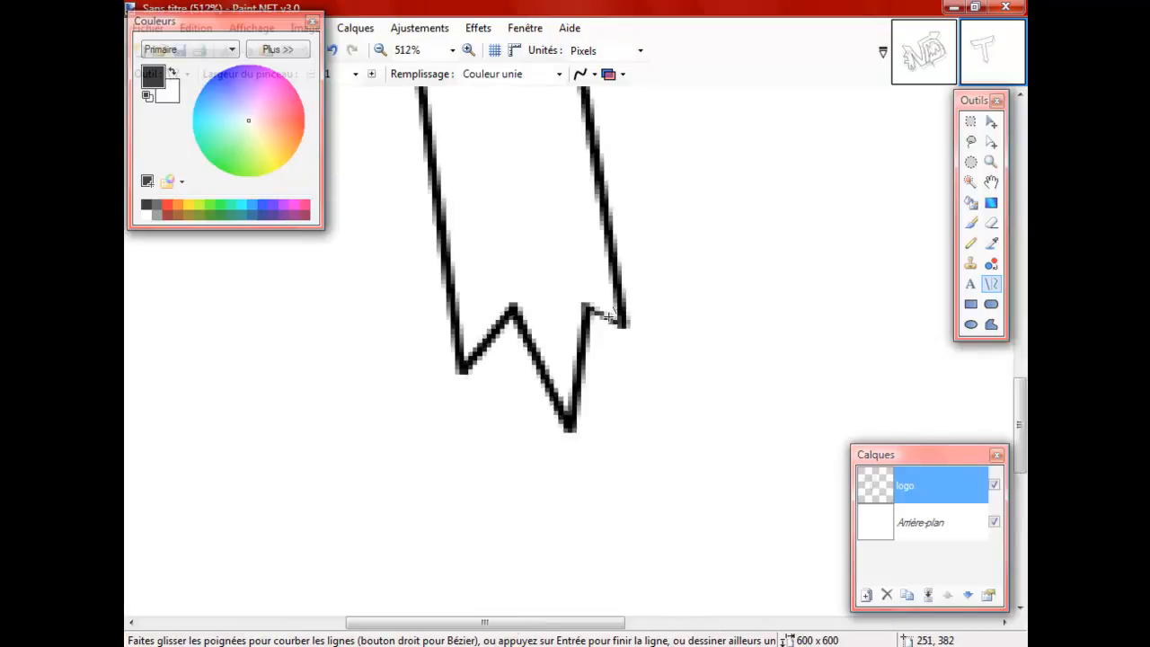
{"action": "scroll", "coordinate": [644, 313], "scroll_direction": "up", "scroll_amount": 2}
{"action": "left_click", "coordinate": [371, 74]}
{"action": "scroll", "coordinate": [498, 261], "scroll_direction": "up", "scroll_amount": 3}
{"action": "scroll", "coordinate": [516, 337], "scroll_direction": "down", "scroll_amount": 5}
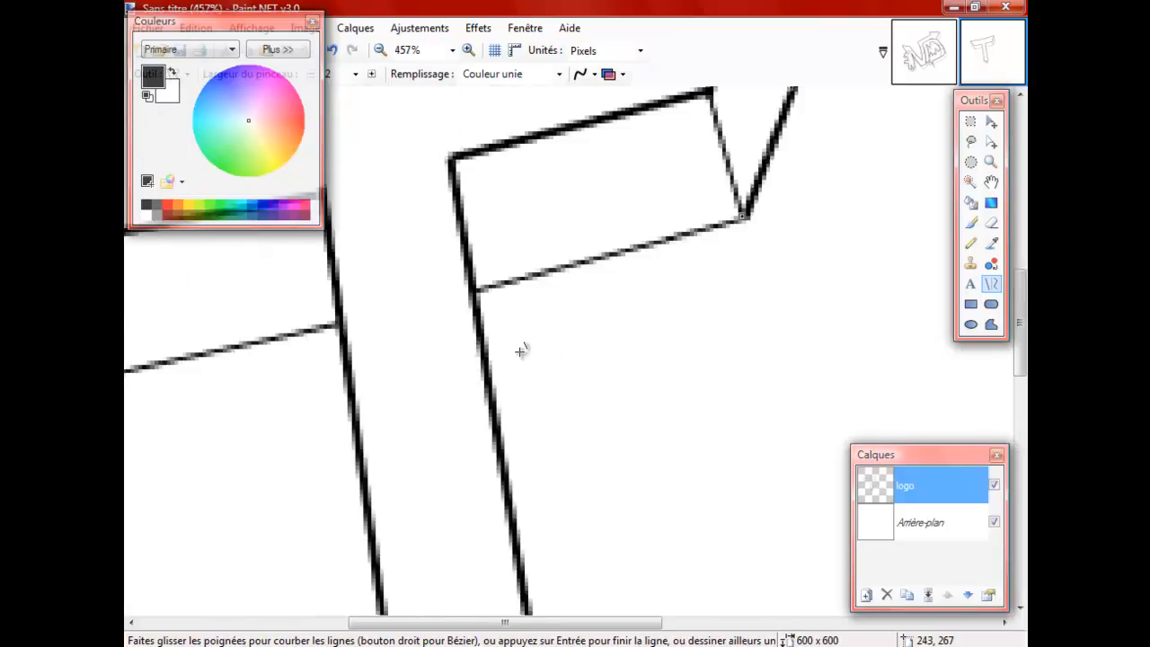
{"action": "left_click_drag", "start_coordinate": [276, 29], "coordinate": [276, 191]}
{"action": "left_click", "coordinate": [309, 74]}
{"action": "scroll", "coordinate": [655, 338], "scroll_direction": "down", "scroll_amount": 3}
{"action": "scroll", "coordinate": [544, 400], "scroll_direction": "up", "scroll_amount": 1}
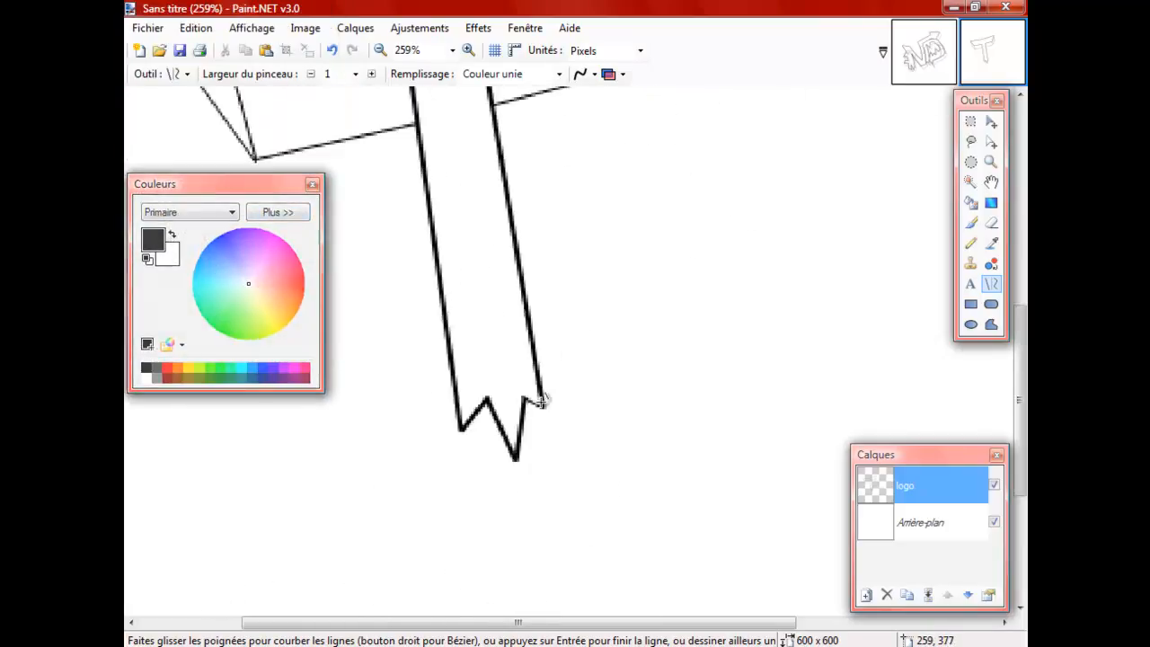
Trace over the thin short line at the right of the stem's jagged end with a line of width 2.
{"action": "left_click", "coordinate": [991, 284]}
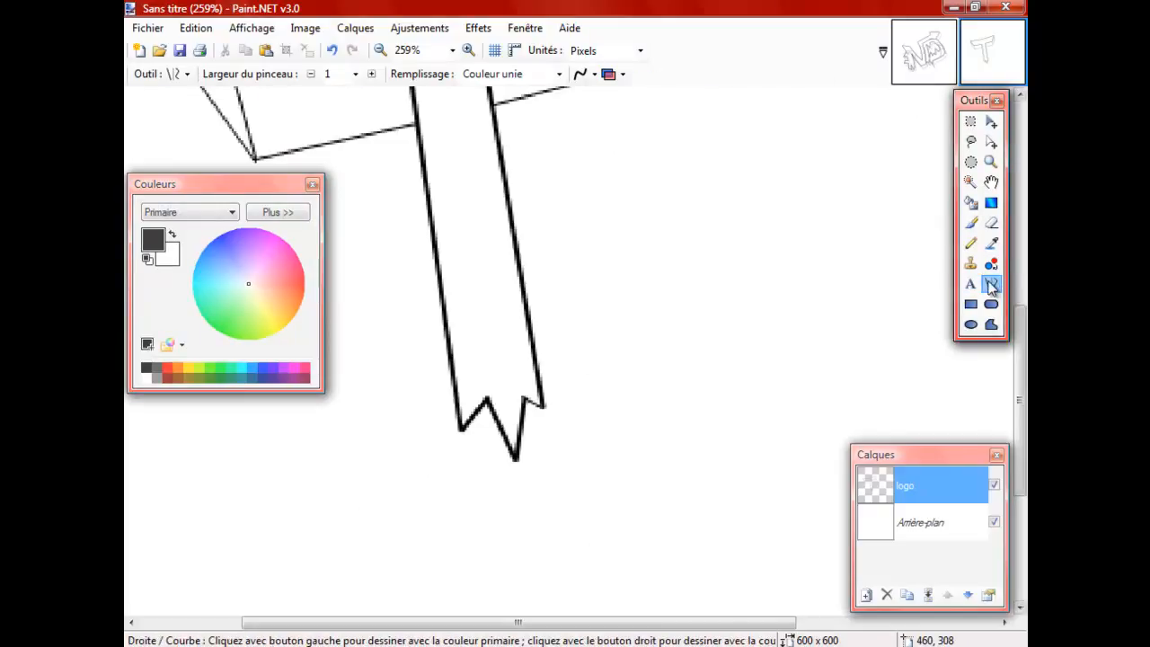
{"action": "left_click", "coordinate": [371, 73]}
{"action": "scroll", "coordinate": [494, 445], "scroll_direction": "up", "scroll_amount": 2}
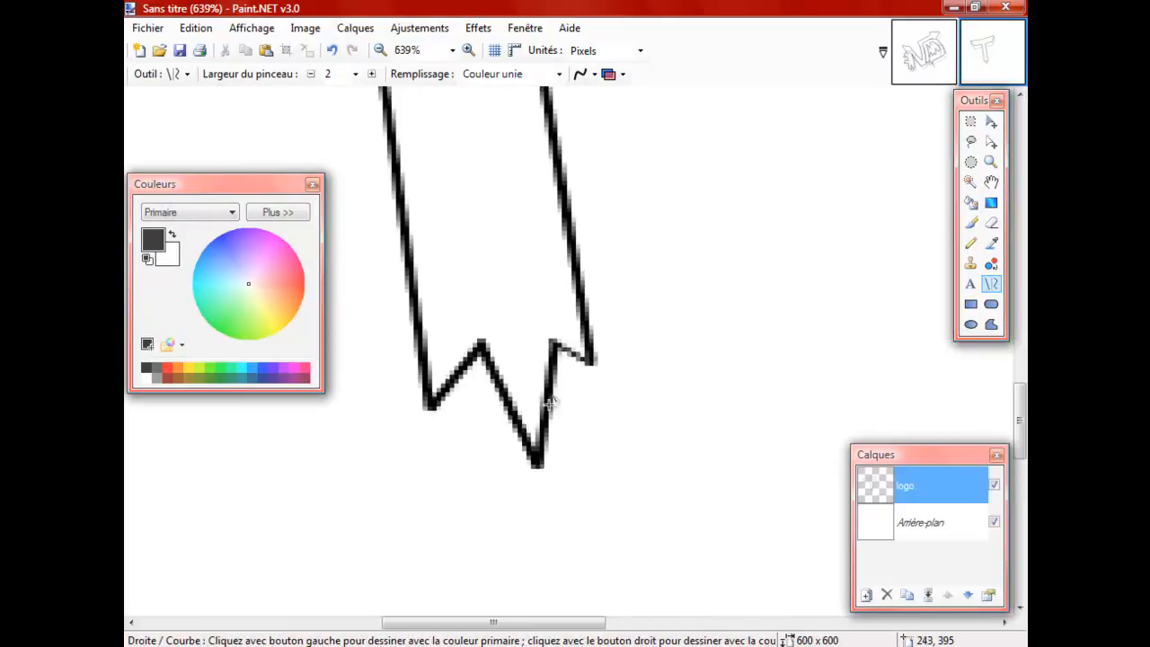
{"action": "scroll", "coordinate": [545, 413], "scroll_direction": "up", "scroll_amount": 1}
{"action": "left_click_drag", "start_coordinate": [558, 299], "coordinate": [620, 333]}
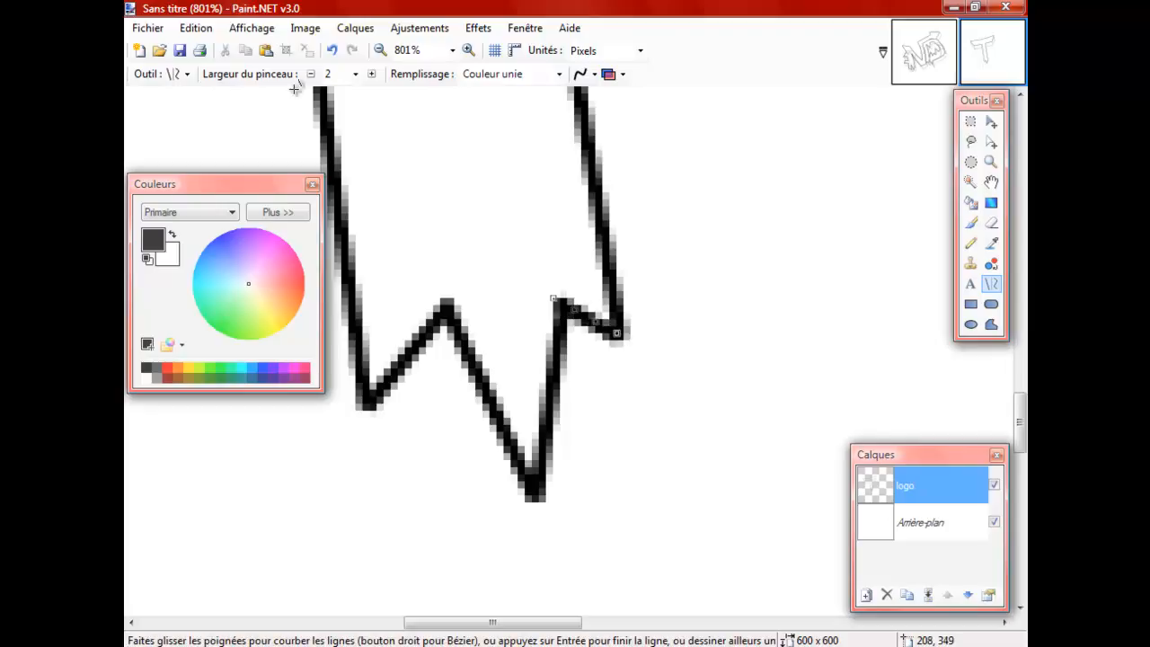
Set the brush width to 1 and draw three thin, nearly parallel depth lines slanting down from the jagged end's three lower points.
{"action": "left_click", "coordinate": [968, 279]}
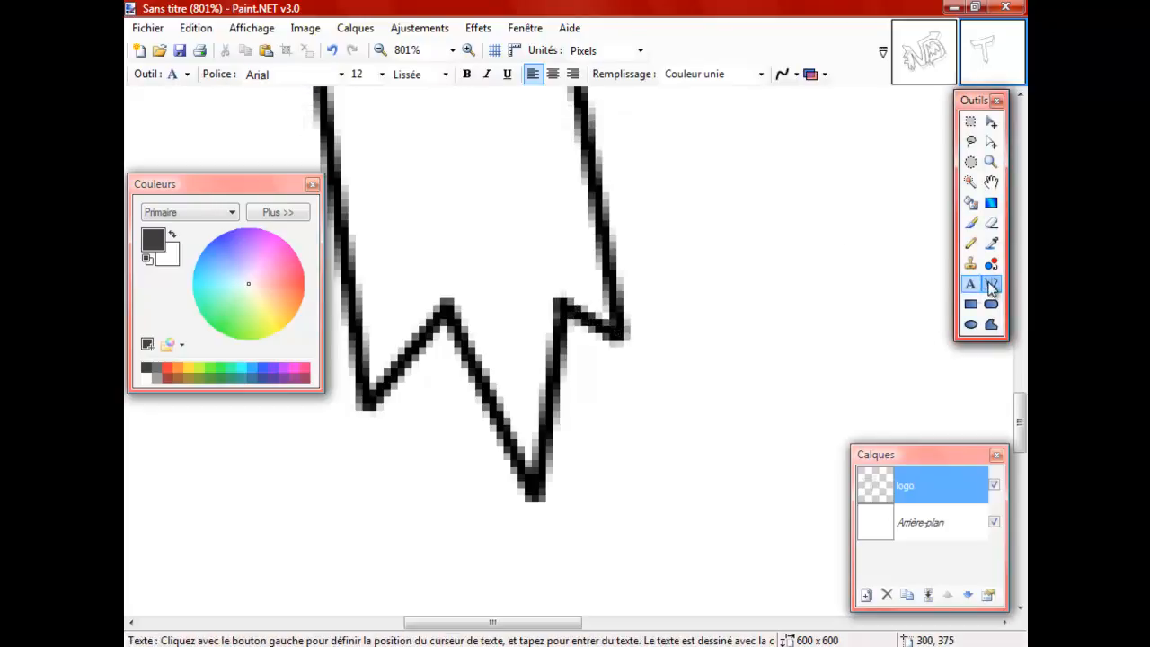
{"action": "left_click", "coordinate": [991, 283]}
{"action": "left_click", "coordinate": [310, 78]}
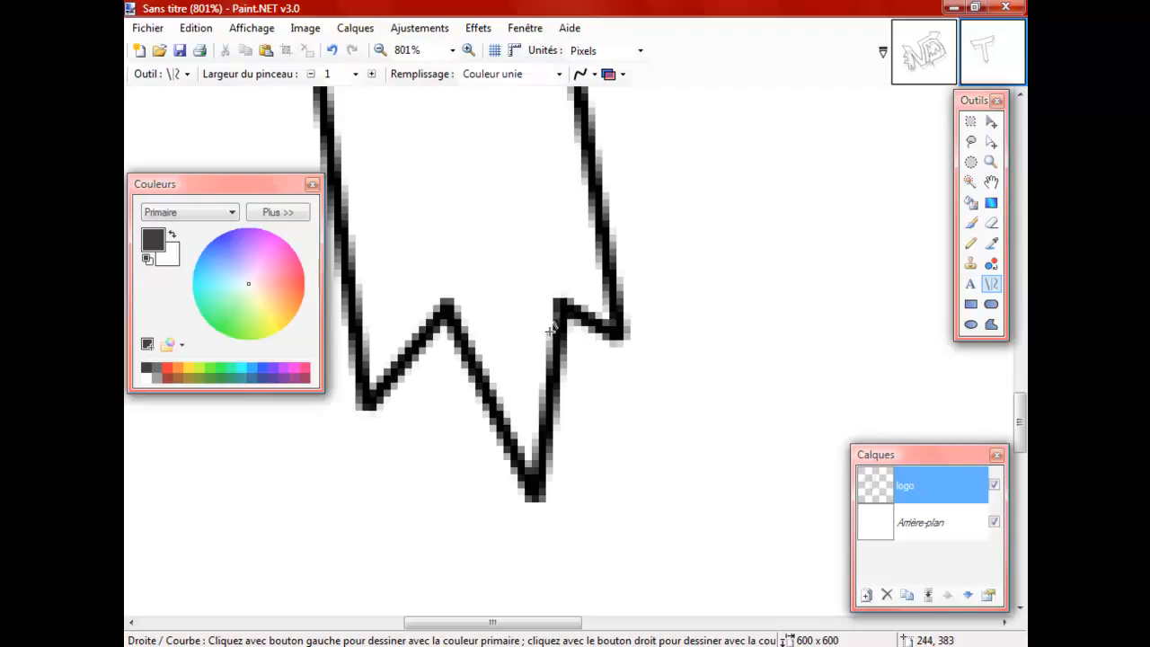
{"action": "scroll", "coordinate": [352, 306], "scroll_direction": "down", "scroll_amount": 3}
{"action": "mouse_move", "coordinate": [369, 290]}
{"action": "left_mouse_down"}
{"action": "mouse_move", "coordinate": [424, 435]}
{"action": "mouse_move", "coordinate": [424, 487]}
{"action": "left_mouse_up"}
{"action": "left_click_drag", "start_coordinate": [530, 376], "coordinate": [610, 596]}
{"action": "left_click_drag", "start_coordinate": [618, 224], "coordinate": [699, 429]}
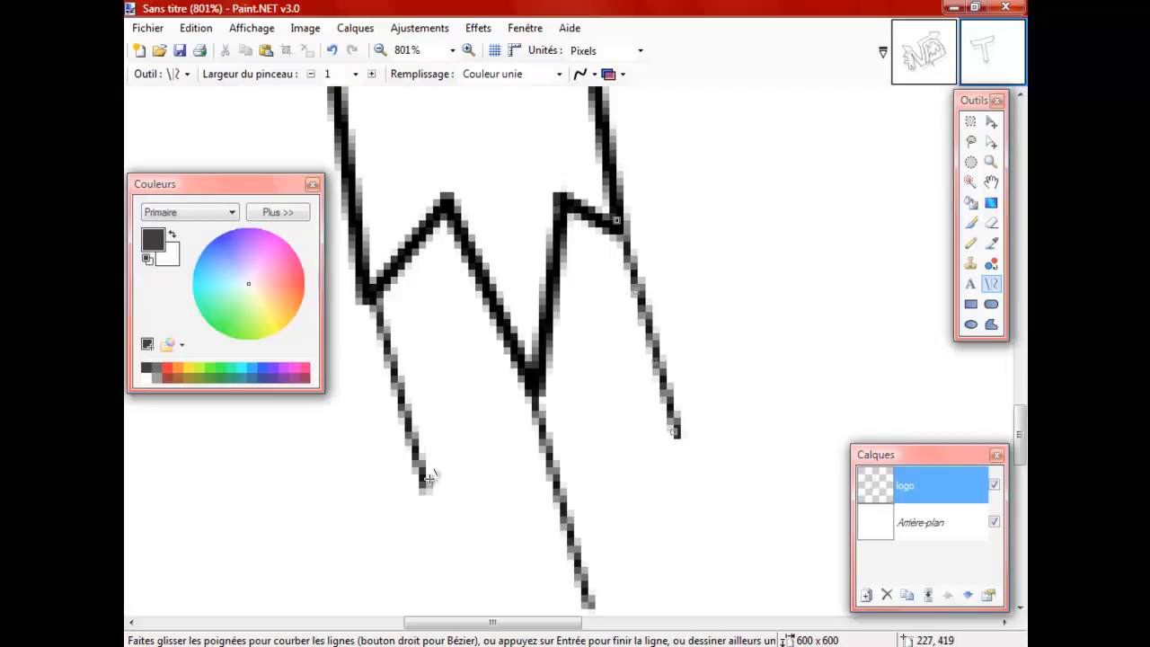
{"action": "scroll", "coordinate": [461, 411], "scroll_direction": "down", "scroll_amount": 1}
{"action": "mouse_move", "coordinate": [423, 385]}
{"action": "left_mouse_down"}
{"action": "mouse_move", "coordinate": [593, 502]}
{"action": "mouse_move", "coordinate": [590, 491]}
{"action": "left_mouse_up"}
{"action": "key", "text": "Return"}
{"action": "key", "text": "ctrl+z"}
Add a depth line from the jagged end's right notch and join the depth line ends with thin lines that follow the zigzag.
{"action": "left_click_drag", "start_coordinate": [423, 382], "coordinate": [518, 249]}
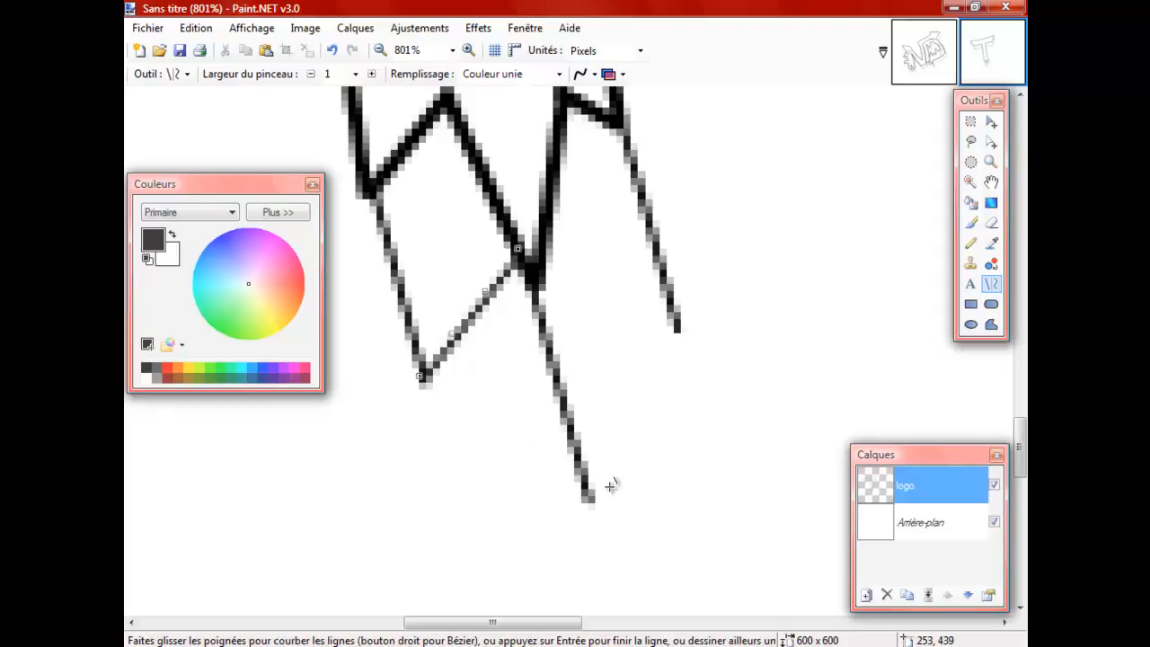
{"action": "left_click_drag", "start_coordinate": [590, 492], "coordinate": [610, 256]}
{"action": "key", "text": "ctrl+z"}
{"action": "left_click_drag", "start_coordinate": [568, 97], "coordinate": [620, 300]}
{"action": "left_click_drag", "start_coordinate": [591, 495], "coordinate": [618, 295]}
{"action": "left_click_drag", "start_coordinate": [678, 328], "coordinate": [616, 295]}
Draw a thin depth line down from the jagged end's left notch and connect its end to the central depth tip.
{"action": "scroll", "coordinate": [649, 291], "scroll_direction": "down", "scroll_amount": 5}
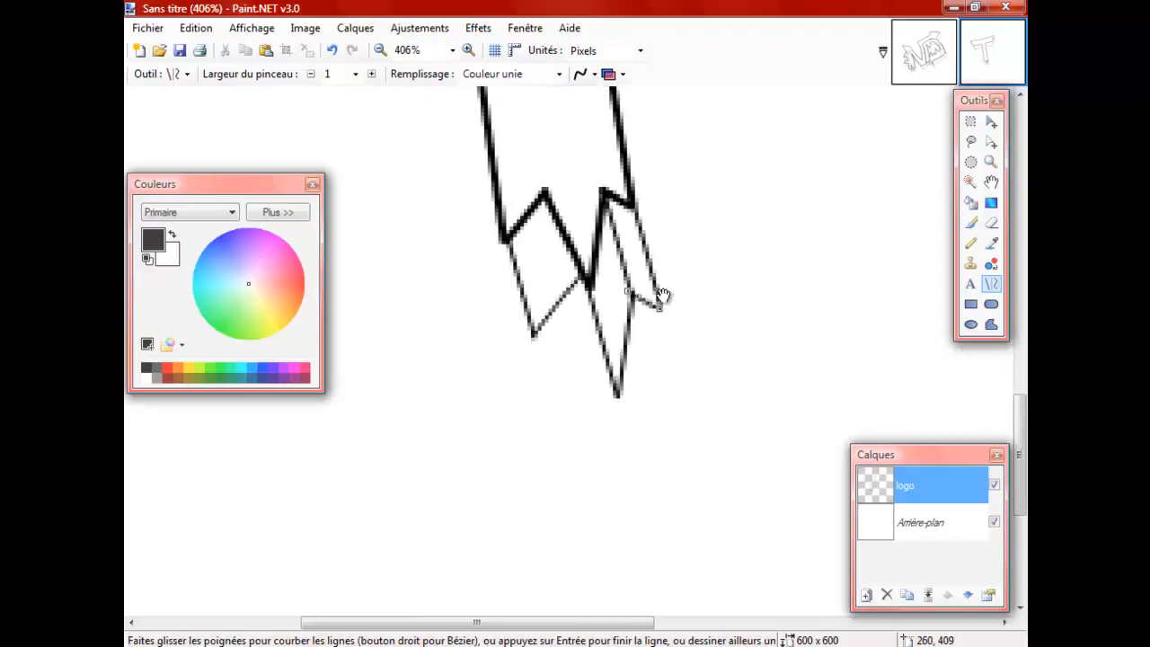
{"action": "scroll", "coordinate": [627, 291], "scroll_direction": "down", "scroll_amount": 1}
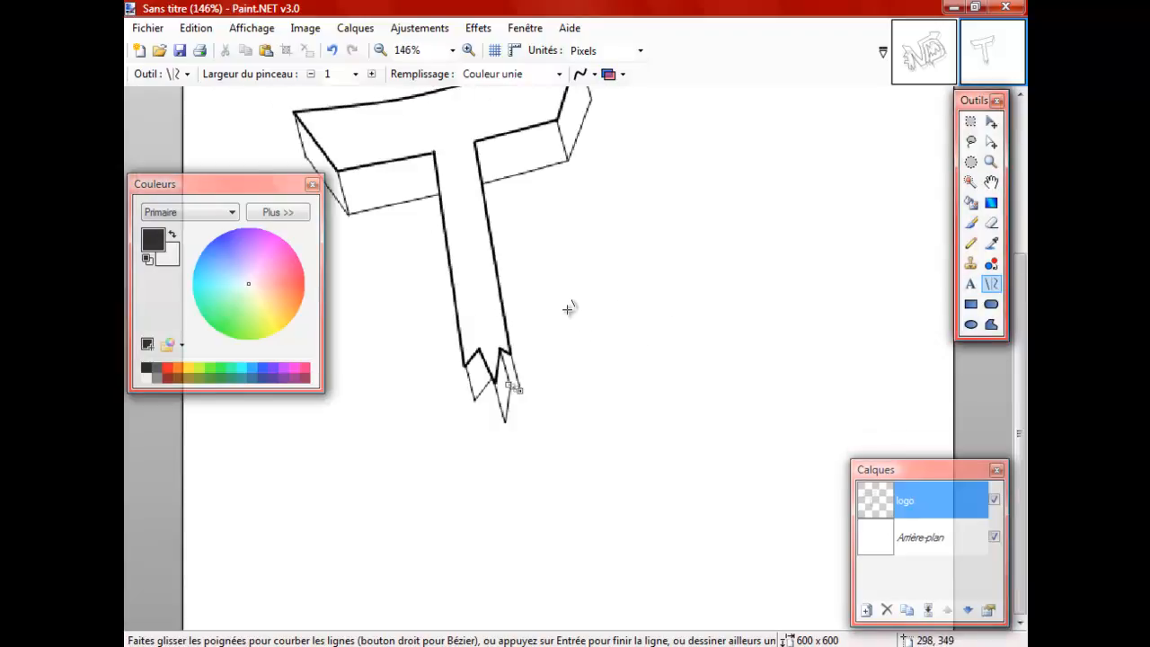
{"action": "scroll", "coordinate": [575, 319], "scroll_direction": "up", "scroll_amount": 1}
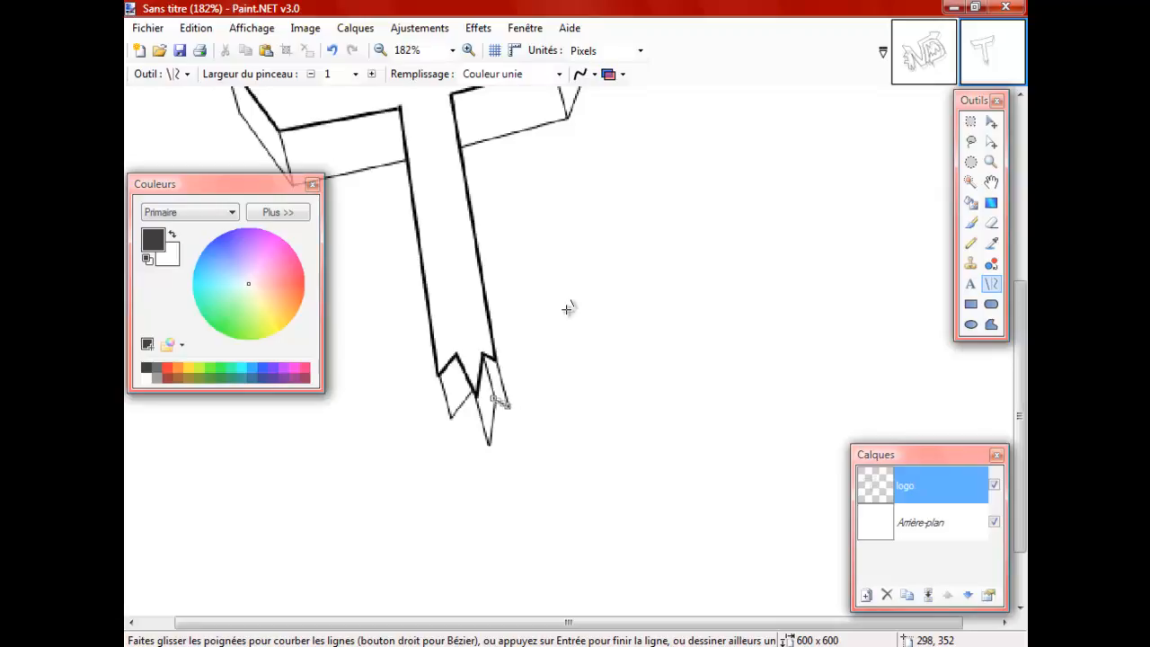
{"action": "scroll", "coordinate": [495, 294], "scroll_direction": "up", "scroll_amount": 5}
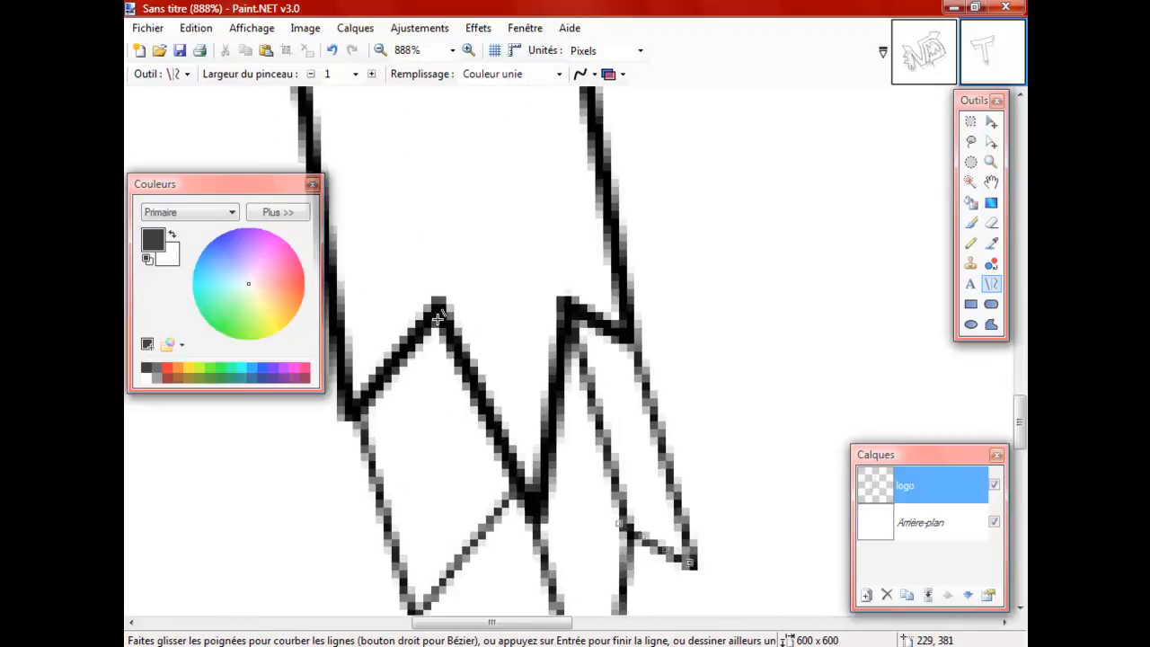
{"action": "left_click", "coordinate": [442, 331]}
{"action": "mouse_move", "coordinate": [443, 331]}
{"action": "left_mouse_down"}
{"action": "mouse_move", "coordinate": [483, 478]}
{"action": "mouse_move", "coordinate": [449, 521]}
{"action": "mouse_move", "coordinate": [489, 516]}
{"action": "mouse_move", "coordinate": [486, 535]}
{"action": "left_mouse_up"}
{"action": "scroll", "coordinate": [515, 505], "scroll_direction": "down", "scroll_amount": 3}
{"action": "mouse_move", "coordinate": [597, 537]}
{"action": "left_mouse_down"}
{"action": "mouse_move", "coordinate": [501, 314]}
{"action": "mouse_move", "coordinate": [490, 317]}
{"action": "left_mouse_up"}
Erase the surplus line pixels between the left notch's depth line and the stem's central point.
{"action": "scroll", "coordinate": [463, 352], "scroll_direction": "up", "scroll_amount": 1}
{"action": "scroll", "coordinate": [463, 352], "scroll_direction": "down", "scroll_amount": 1}
{"action": "scroll", "coordinate": [503, 286], "scroll_direction": "up", "scroll_amount": 2}
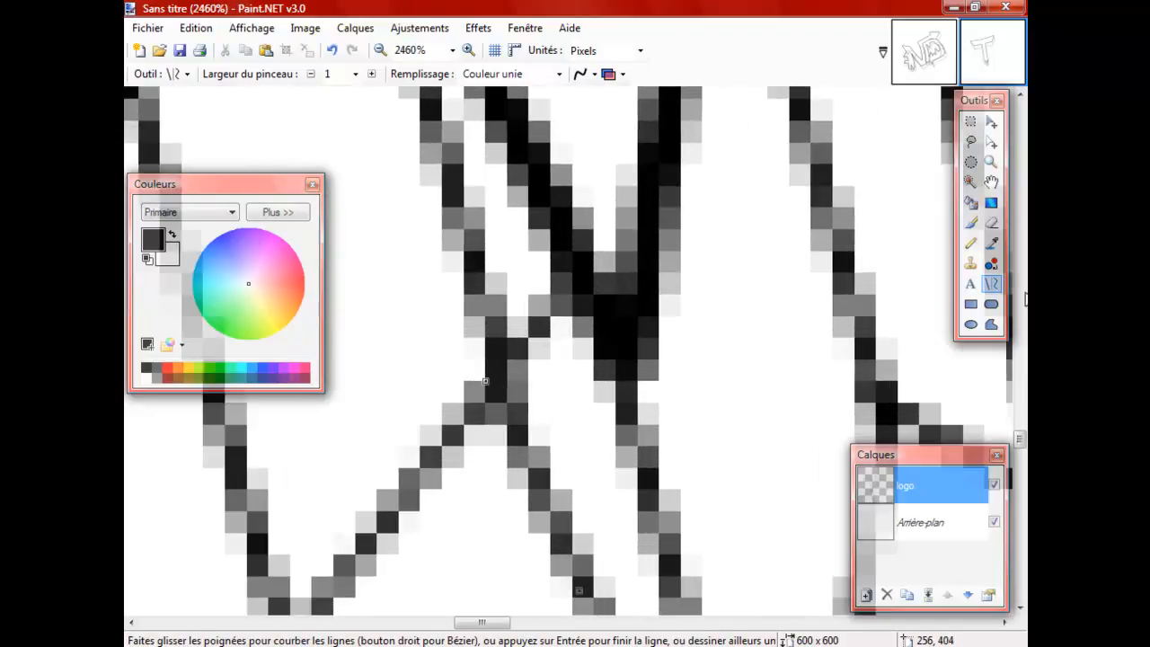
{"action": "left_click", "coordinate": [991, 223]}
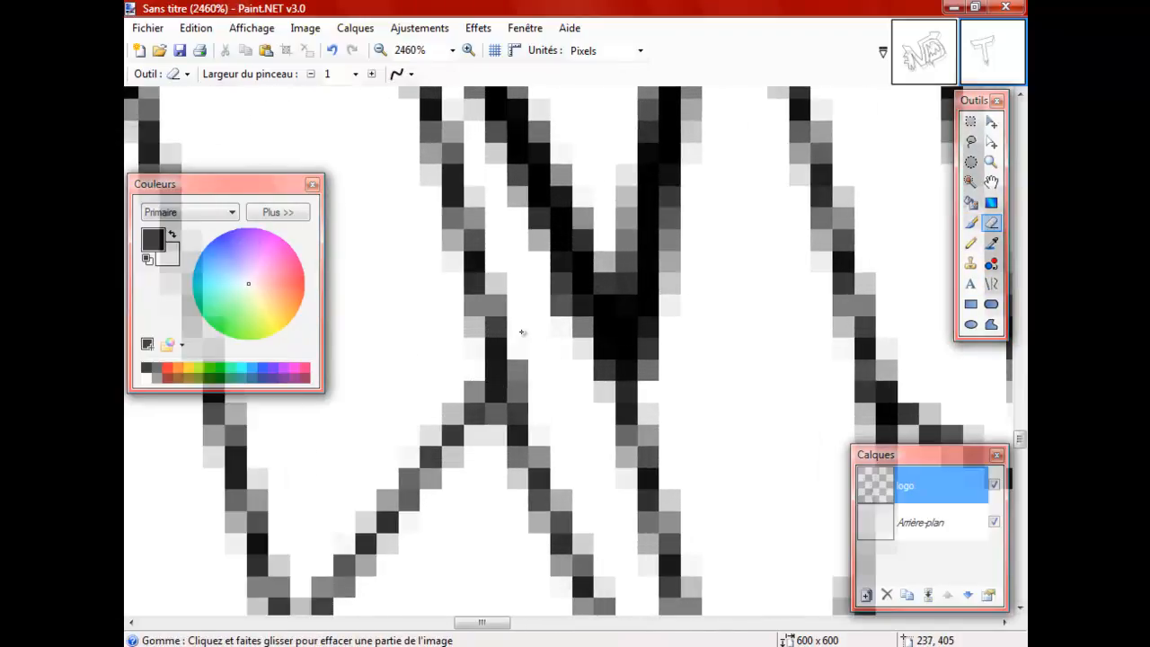
Examine the whole T with its depth lines and the inner outline details of the example logo in logo-transp.png.
{"action": "scroll", "coordinate": [536, 324], "scroll_direction": "down", "scroll_amount": 4}
{"action": "scroll", "coordinate": [544, 331], "scroll_direction": "down", "scroll_amount": 2}
{"action": "left_click", "coordinate": [380, 51]}
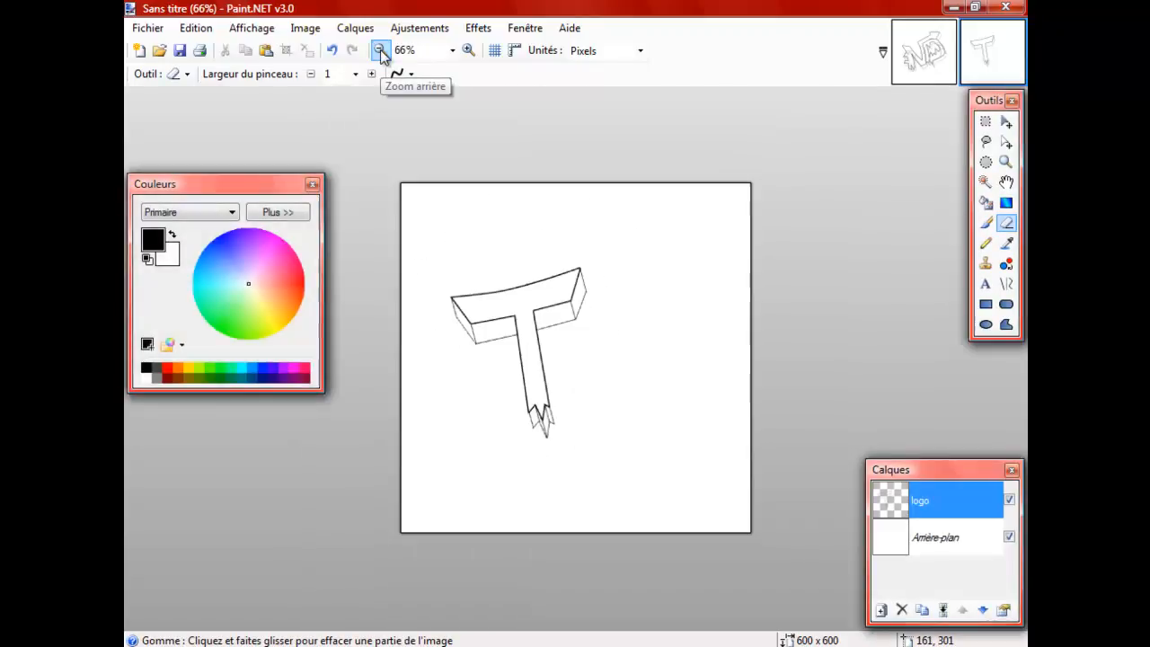
{"action": "left_click", "coordinate": [468, 50]}
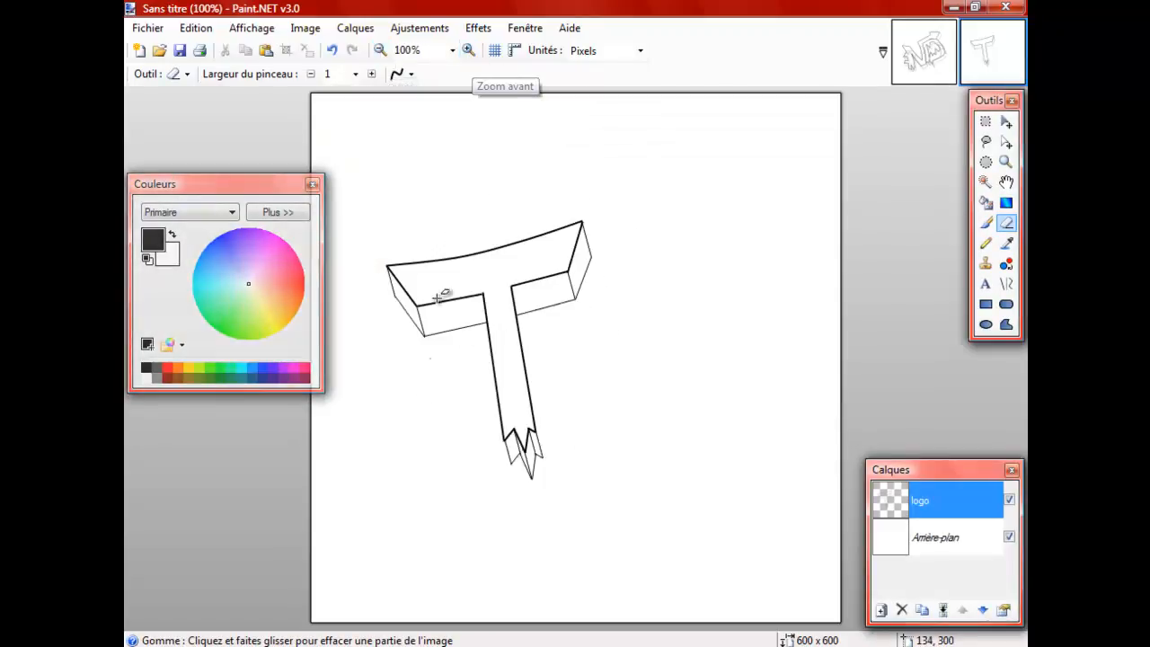
{"action": "scroll", "coordinate": [406, 327], "scroll_direction": "up", "scroll_amount": 2}
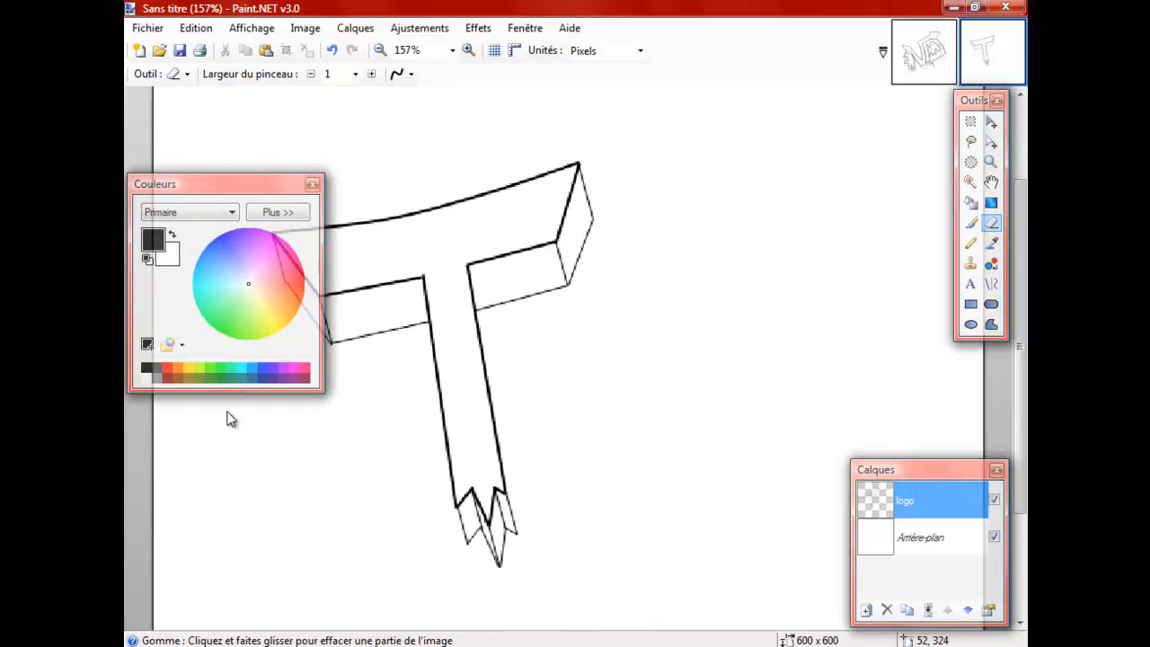
{"action": "scroll", "coordinate": [360, 395], "scroll_direction": "up", "scroll_amount": 1}
{"action": "scroll", "coordinate": [360, 395], "scroll_direction": "up", "scroll_amount": 3}
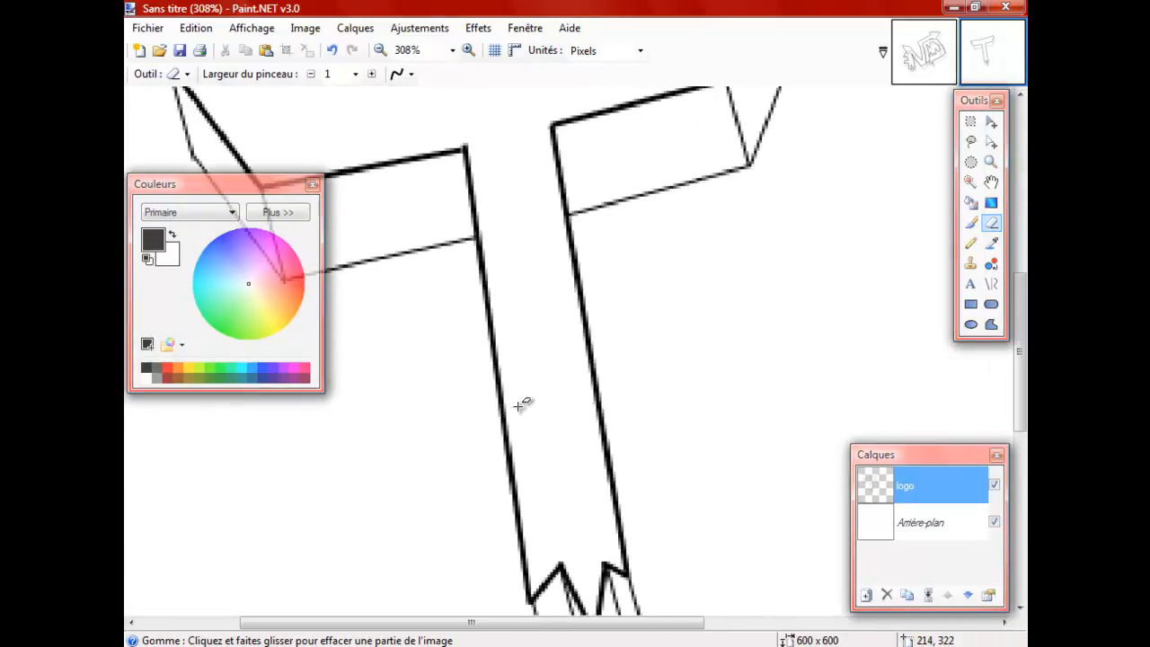
{"action": "left_click", "coordinate": [923, 52]}
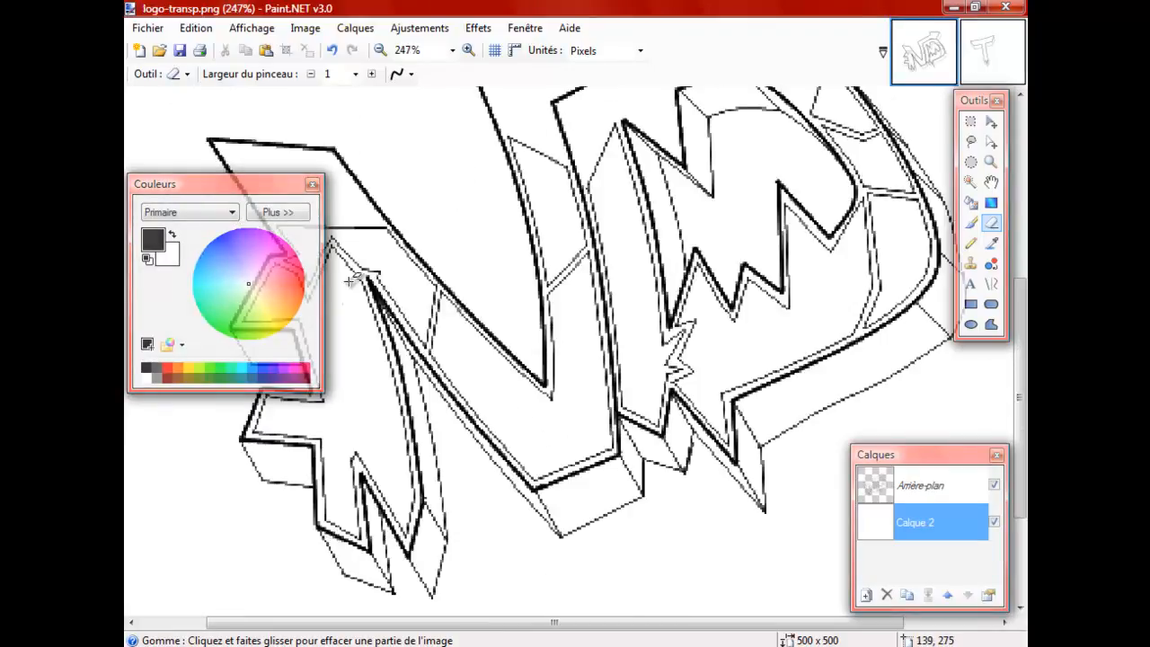
{"action": "left_click_drag", "start_coordinate": [257, 187], "coordinate": [163, 30]}
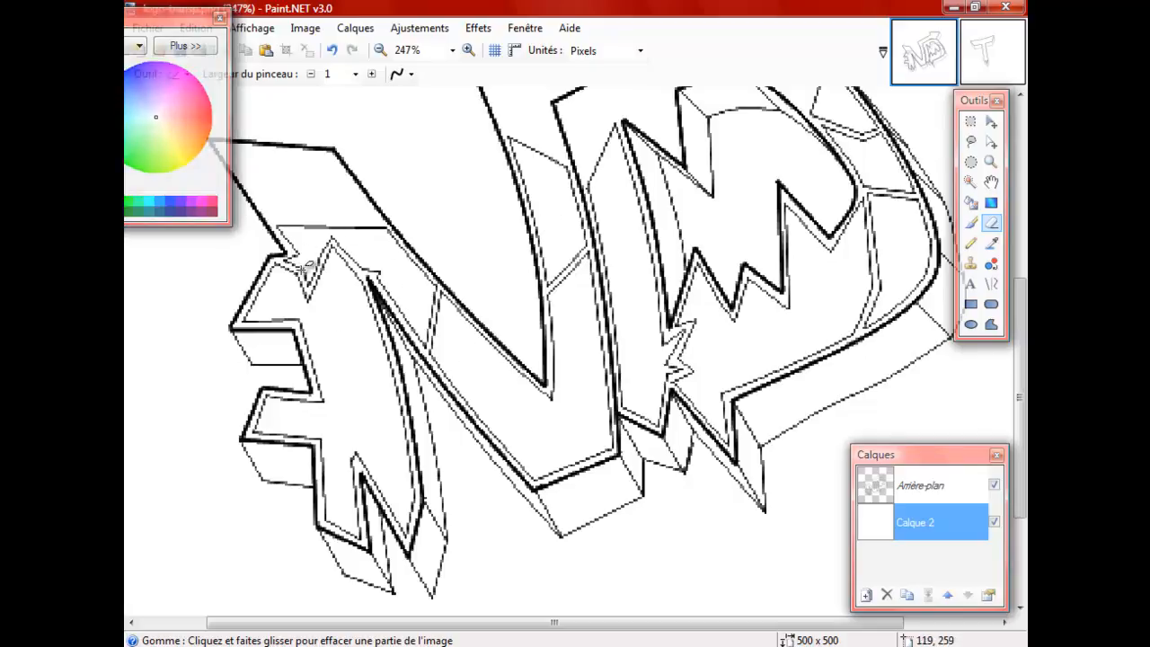
In the T drawing, draw a thin inner line up the stem's lower left side and a zigzag parallel to the jagged end.
{"action": "left_click", "coordinate": [967, 53]}
{"action": "scroll", "coordinate": [585, 406], "scroll_direction": "down", "scroll_amount": 1}
{"action": "scroll", "coordinate": [593, 400], "scroll_direction": "up", "scroll_amount": 1}
{"action": "left_click", "coordinate": [990, 284]}
{"action": "scroll", "coordinate": [611, 449], "scroll_direction": "up", "scroll_amount": 2}
{"action": "scroll", "coordinate": [517, 413], "scroll_direction": "up", "scroll_amount": 1}
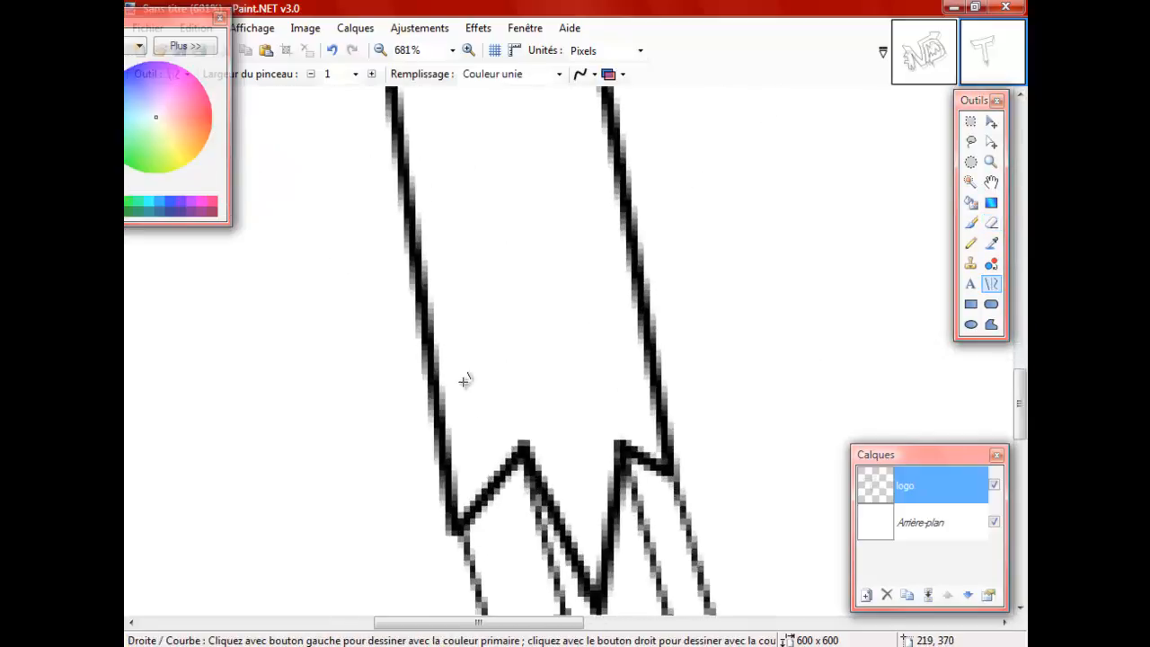
{"action": "left_click_drag", "start_coordinate": [453, 351], "coordinate": [463, 482]}
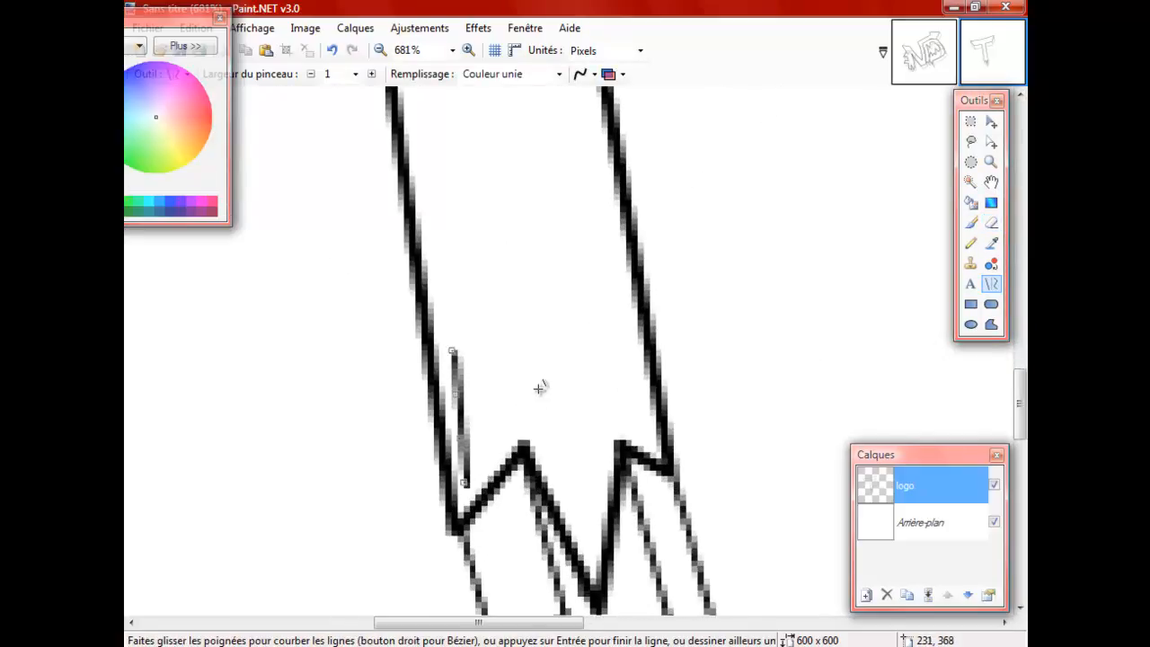
{"action": "left_click_drag", "start_coordinate": [534, 398], "coordinate": [467, 483]}
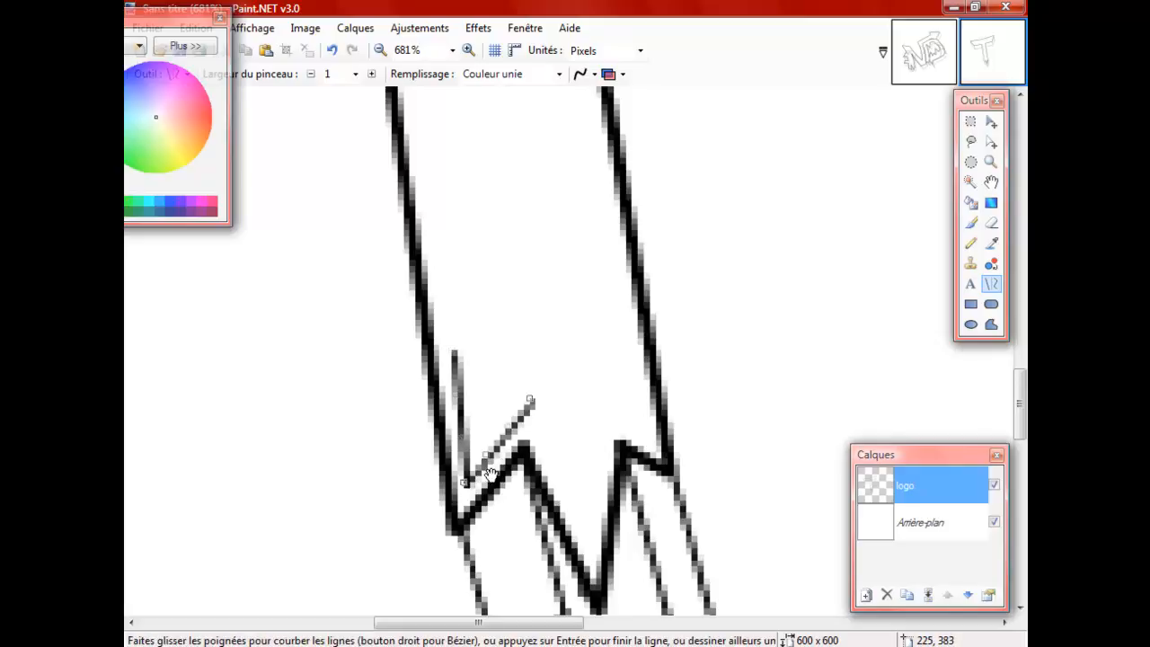
{"action": "left_click_drag", "start_coordinate": [593, 539], "coordinate": [531, 404]}
{"action": "left_click_drag", "start_coordinate": [603, 393], "coordinate": [593, 532]}
{"action": "left_click_drag", "start_coordinate": [644, 436], "coordinate": [601, 393]}
Close the lowest inner stem panel with a thin line along the right edge and a zigzag across its upper end.
{"action": "scroll", "coordinate": [620, 302], "scroll_direction": "up", "scroll_amount": 3}
{"action": "left_click_drag", "start_coordinate": [594, 253], "coordinate": [644, 540]}
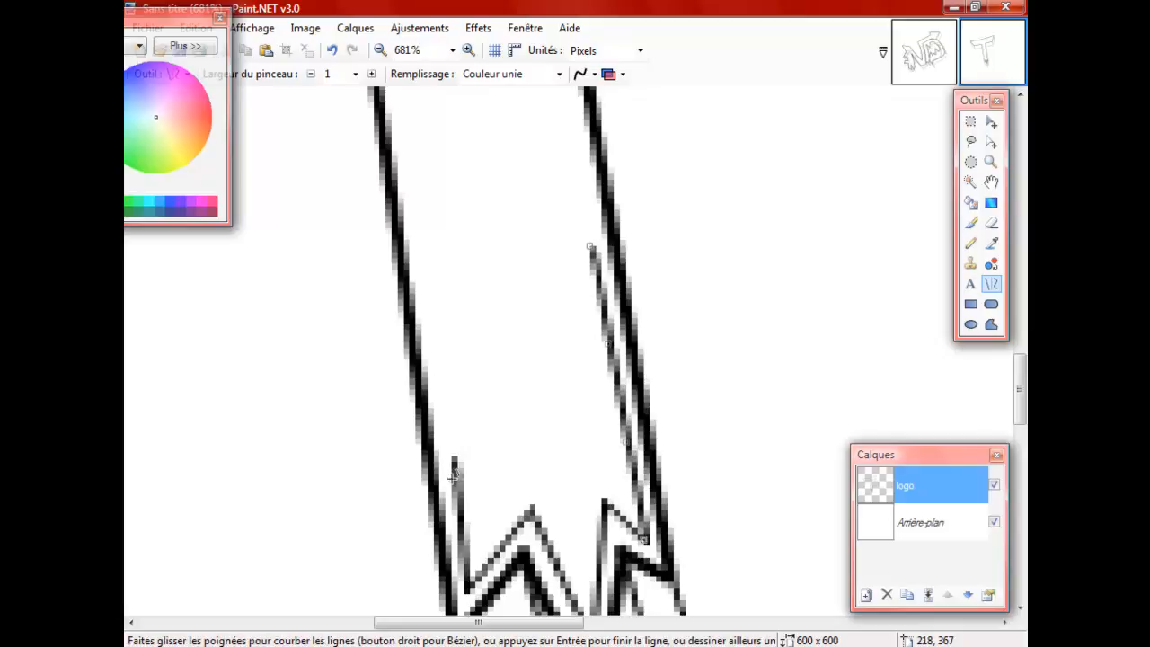
{"action": "left_click_drag", "start_coordinate": [455, 460], "coordinate": [521, 356]}
{"action": "left_click_drag", "start_coordinate": [592, 251], "coordinate": [549, 422]}
{"action": "left_click_drag", "start_coordinate": [520, 359], "coordinate": [550, 422]}
Draw a second thin zigzag just above the lowest panel's upper end, running parallel to it as the next panel's lower edge.
{"action": "scroll", "coordinate": [462, 489], "scroll_direction": "up", "scroll_amount": 2}
{"action": "left_click_drag", "start_coordinate": [449, 543], "coordinate": [512, 429]}
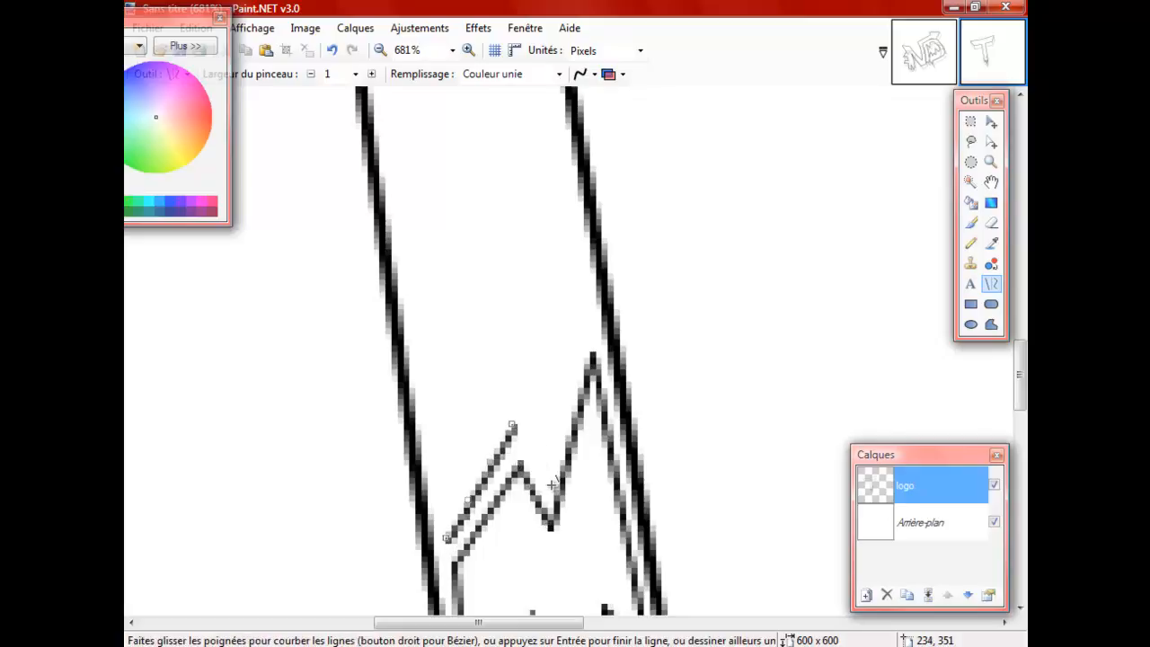
{"action": "left_click_drag", "start_coordinate": [547, 480], "coordinate": [513, 429]}
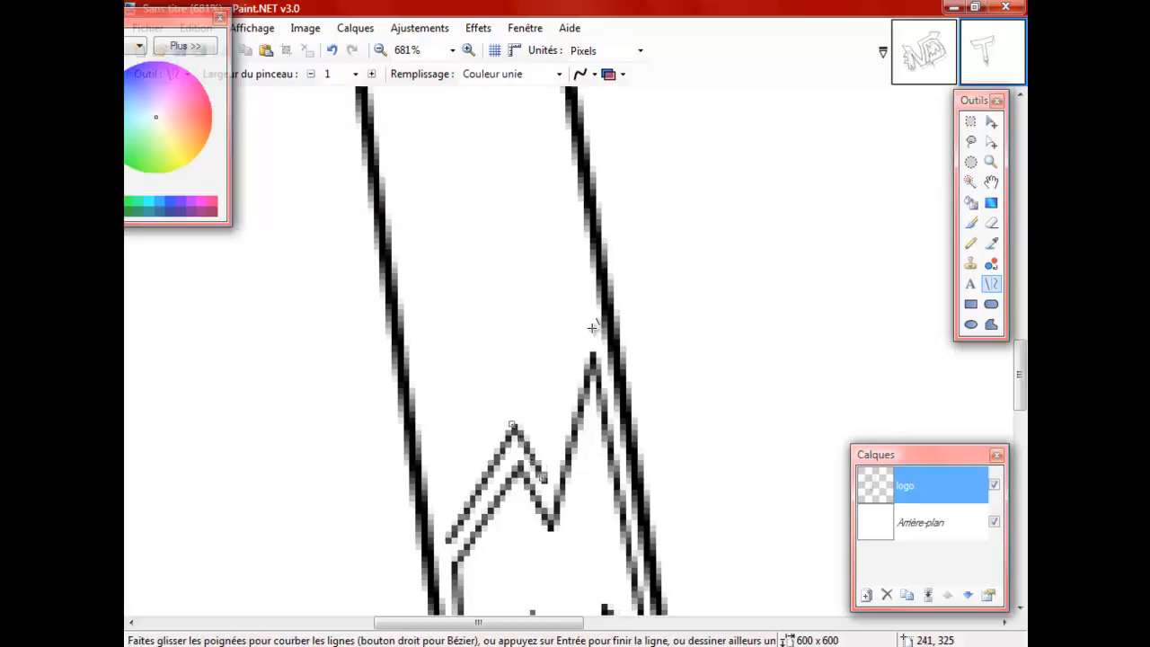
{"action": "left_click_drag", "start_coordinate": [586, 323], "coordinate": [544, 475]}
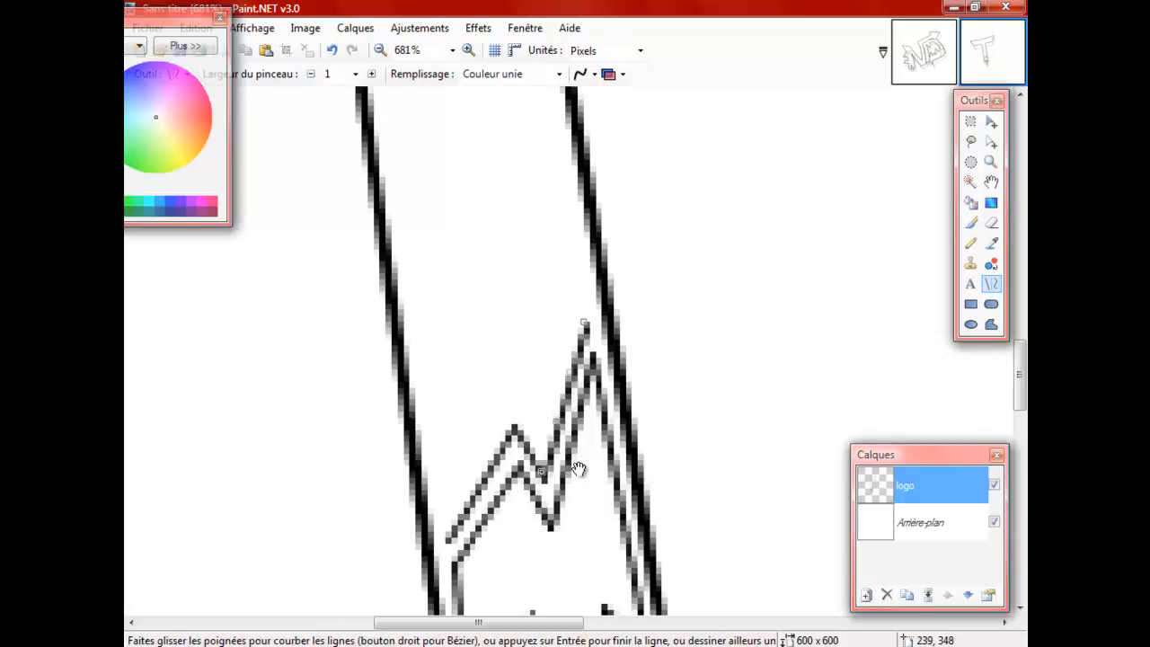
{"action": "key", "text": "ctrl+z"}
{"action": "left_click_drag", "start_coordinate": [543, 476], "coordinate": [584, 304]}
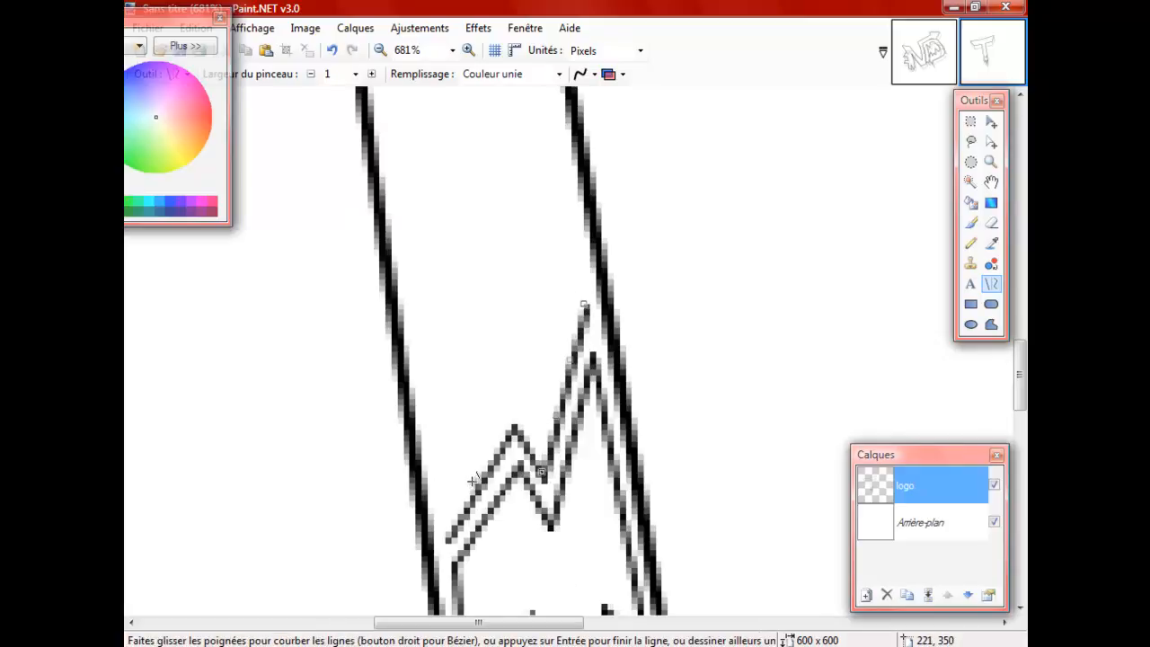
Complete the middle stem panel with a thin left side line, a two-peaked zigzag across its upper end and a short right side.
{"action": "left_click_drag", "start_coordinate": [448, 538], "coordinate": [415, 334]}
{"action": "scroll", "coordinate": [446, 359], "scroll_direction": "up", "scroll_amount": 2}
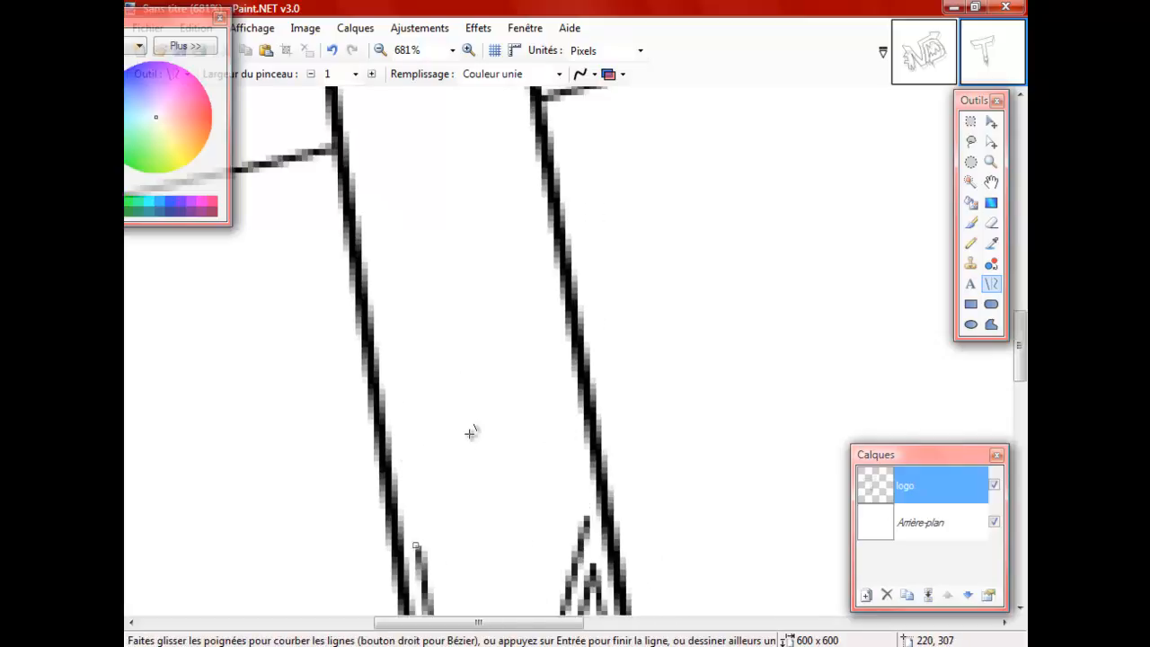
{"action": "left_click_drag", "start_coordinate": [474, 360], "coordinate": [418, 548]}
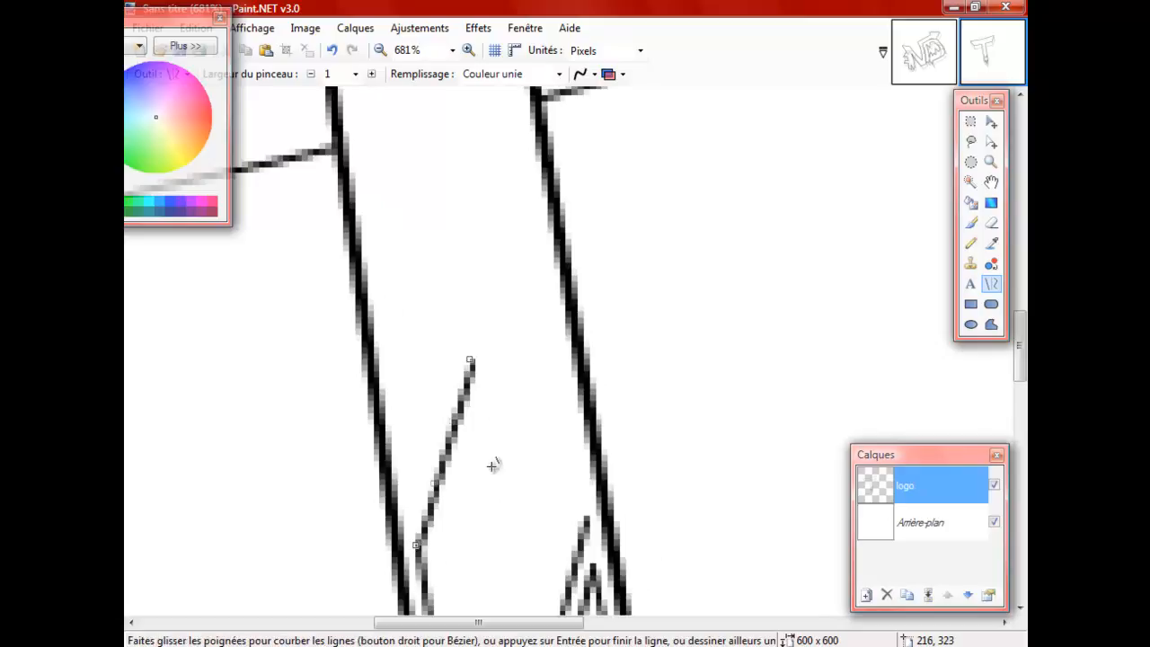
{"action": "key", "text": "Return"}
{"action": "left_click_drag", "start_coordinate": [473, 359], "coordinate": [539, 505]}
{"action": "mouse_move", "coordinate": [562, 428]}
{"action": "left_mouse_down"}
{"action": "mouse_move", "coordinate": [537, 504]}
{"action": "mouse_move", "coordinate": [561, 421]}
{"action": "left_mouse_up"}
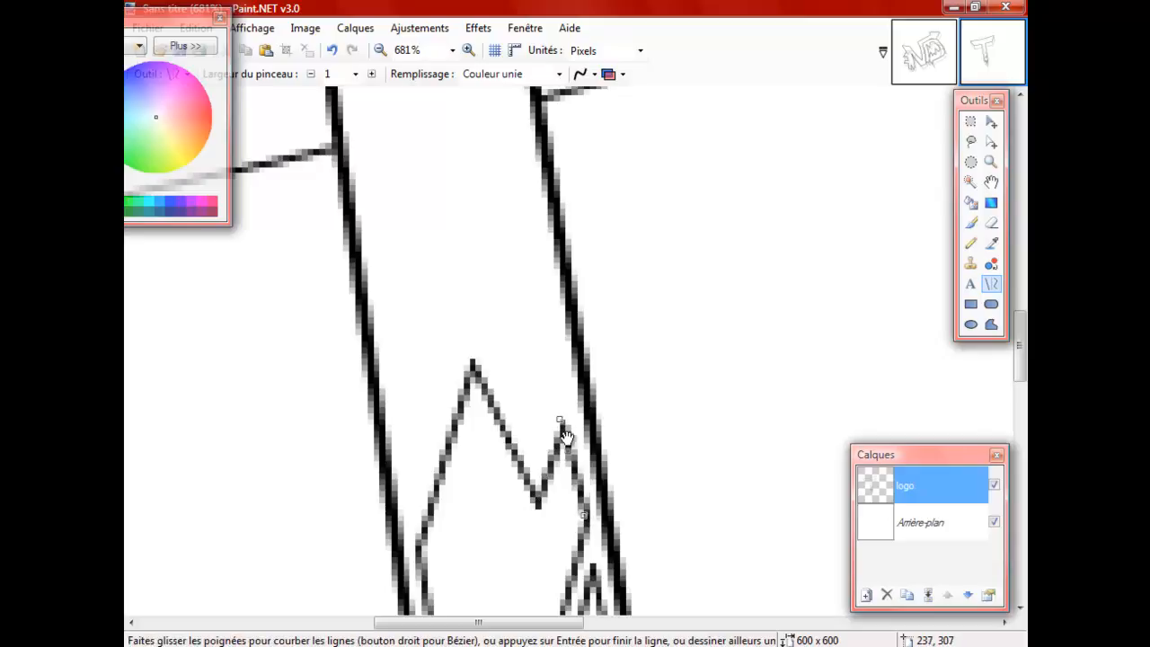
Draw a thin zigzag parallel to the middle panel's upper end and extend its left end up along the stem's left edge.
{"action": "scroll", "coordinate": [451, 327], "scroll_direction": "down", "scroll_amount": 8}
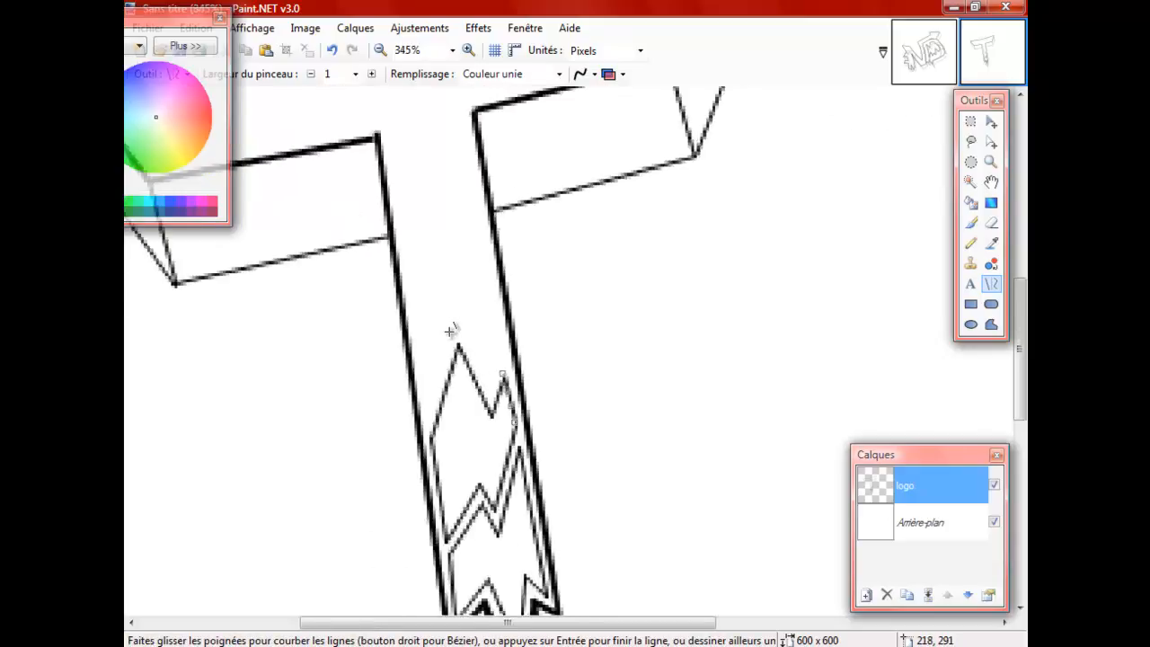
{"action": "scroll", "coordinate": [398, 279], "scroll_direction": "up", "scroll_amount": 6}
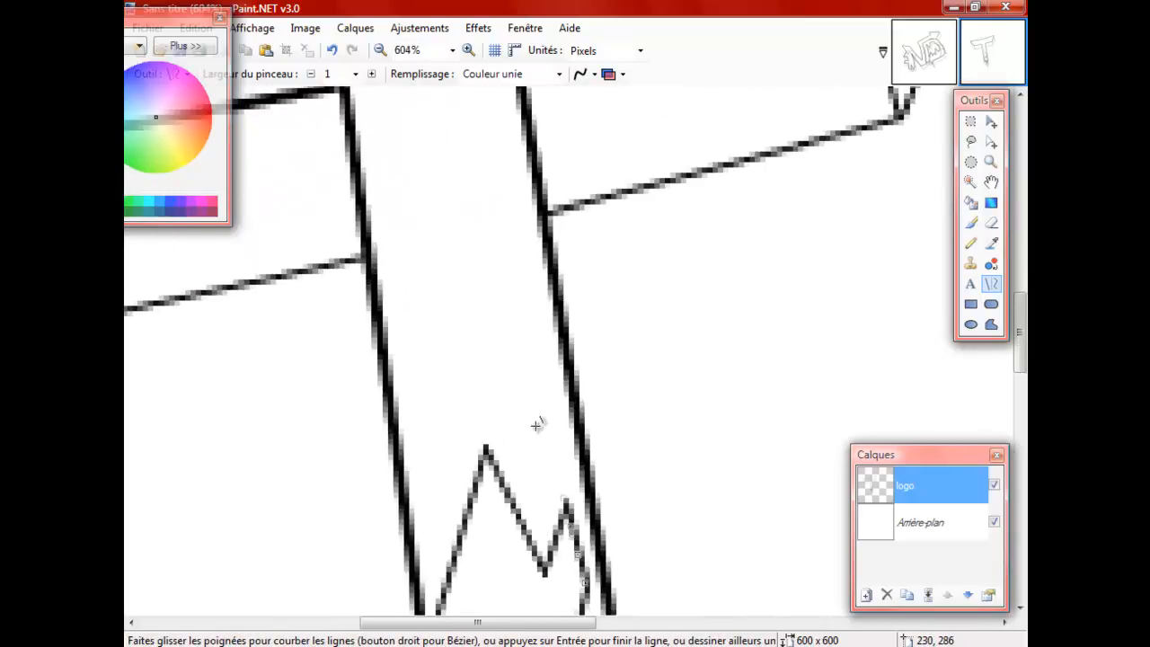
{"action": "left_click_drag", "start_coordinate": [564, 450], "coordinate": [542, 531]}
{"action": "left_click_drag", "start_coordinate": [481, 408], "coordinate": [541, 528]}
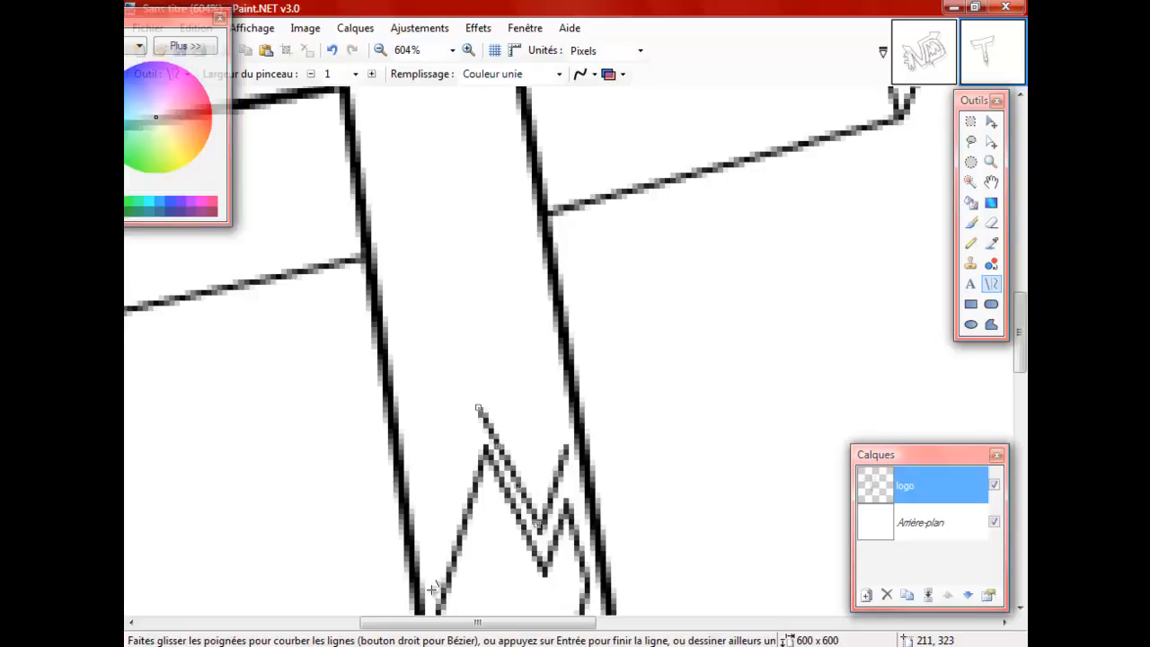
{"action": "left_click_drag", "start_coordinate": [426, 575], "coordinate": [477, 407]}
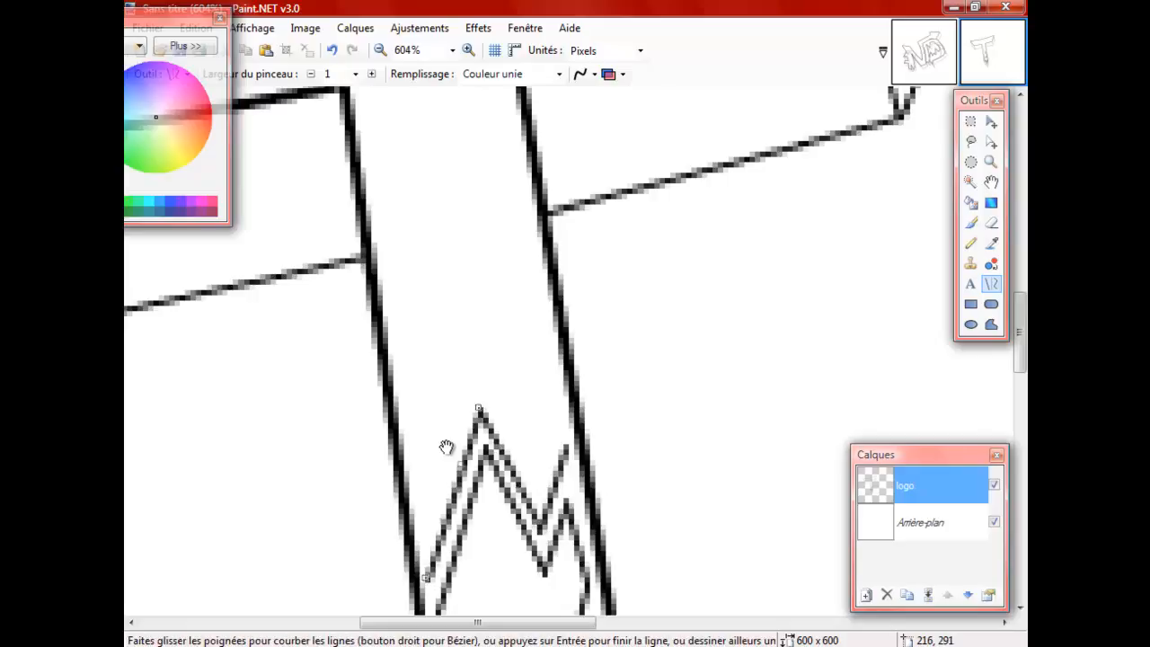
{"action": "left_click_drag", "start_coordinate": [399, 316], "coordinate": [425, 578]}
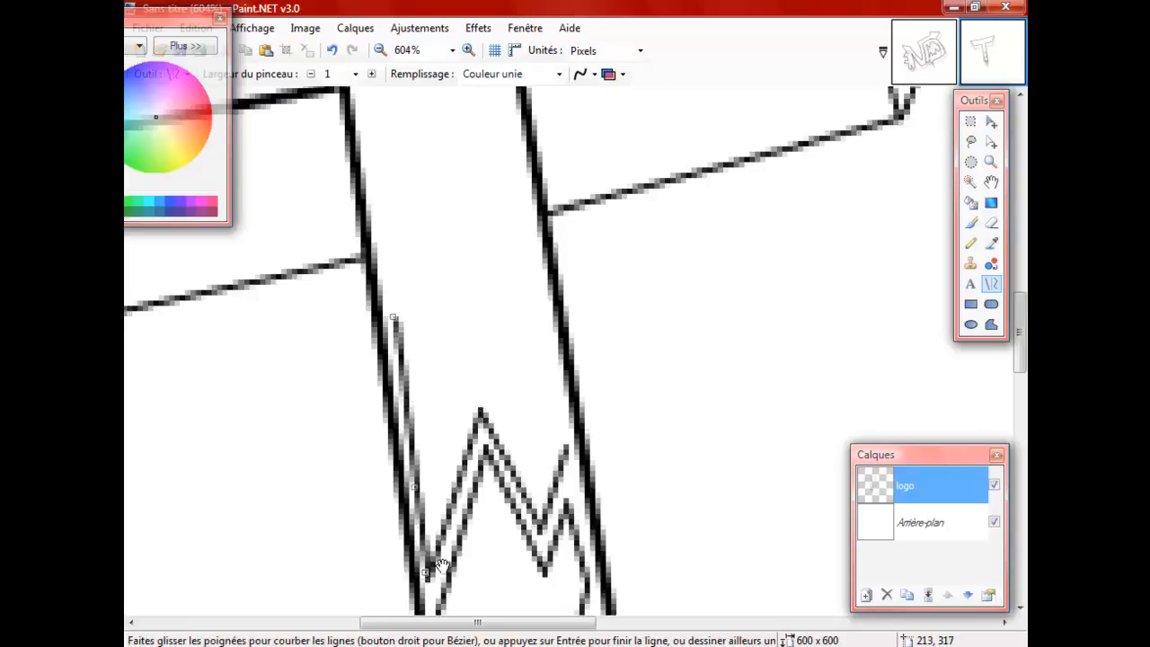
Close the uppermost stem panel with a slanted left line, a short line across the upper end and a line down the right edge.
{"action": "scroll", "coordinate": [441, 460], "scroll_direction": "up", "scroll_amount": 1}
{"action": "left_click_drag", "start_coordinate": [438, 233], "coordinate": [393, 422]}
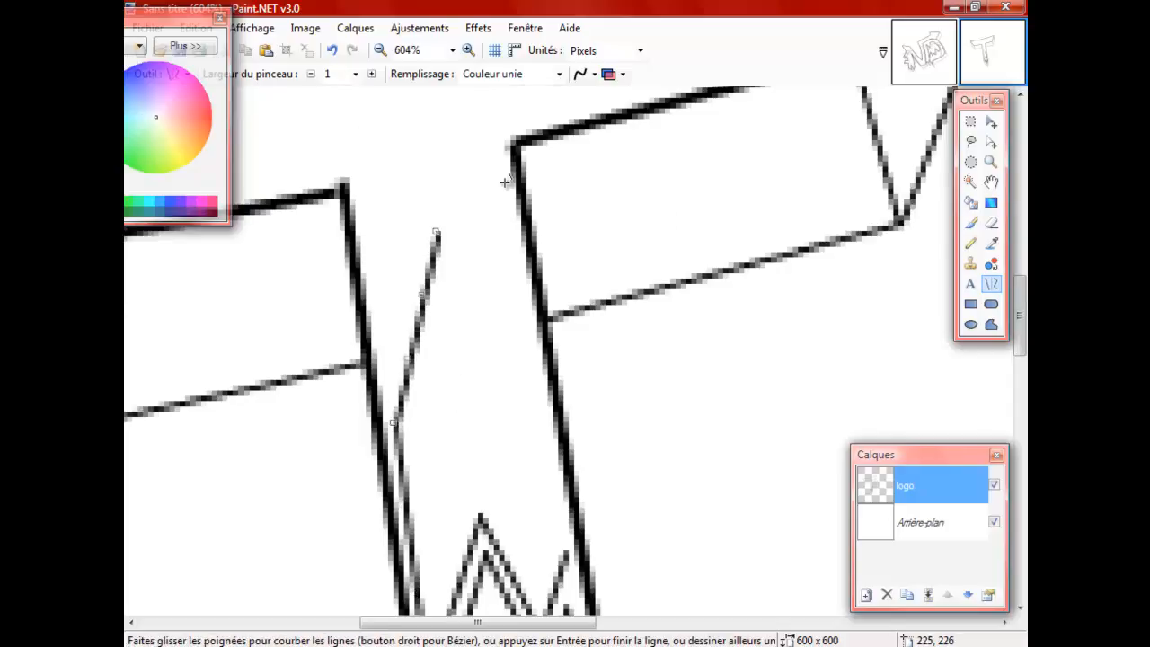
{"action": "left_click_drag", "start_coordinate": [515, 254], "coordinate": [436, 227]}
{"action": "mouse_move", "coordinate": [567, 550]}
{"action": "left_mouse_down"}
{"action": "mouse_move", "coordinate": [517, 376]}
{"action": "mouse_move", "coordinate": [499, 237]}
{"action": "mouse_move", "coordinate": [516, 261]}
{"action": "left_mouse_up"}
{"action": "scroll", "coordinate": [517, 261], "scroll_direction": "up", "scroll_amount": 2}
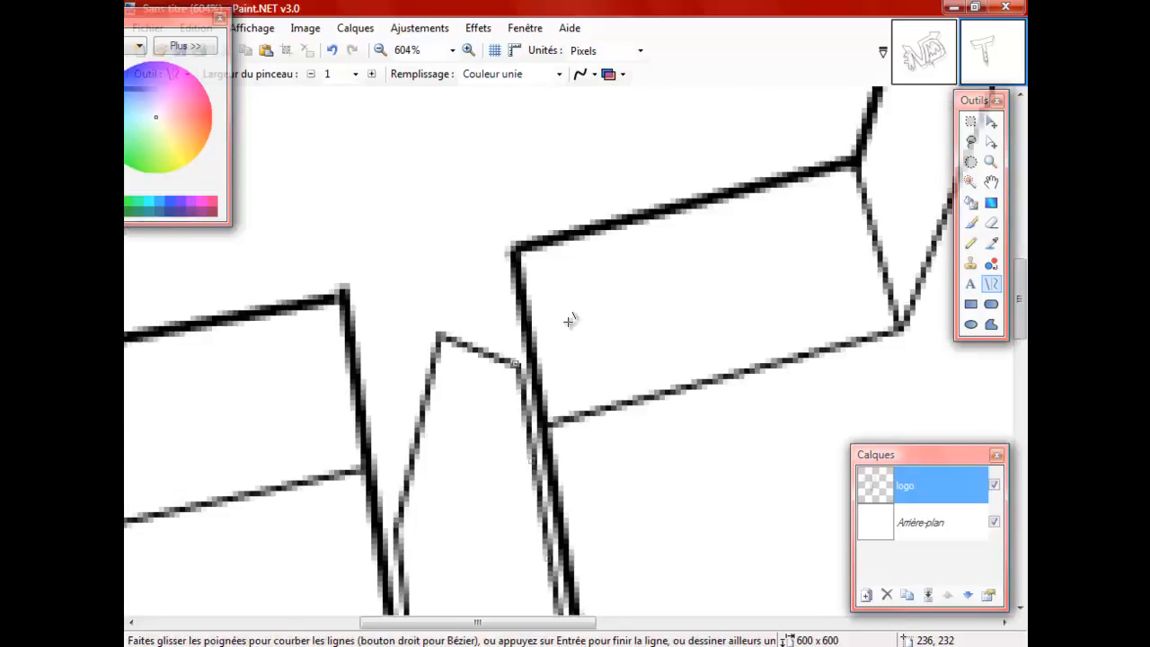
{"action": "scroll", "coordinate": [492, 380], "scroll_direction": "down", "scroll_amount": 6}
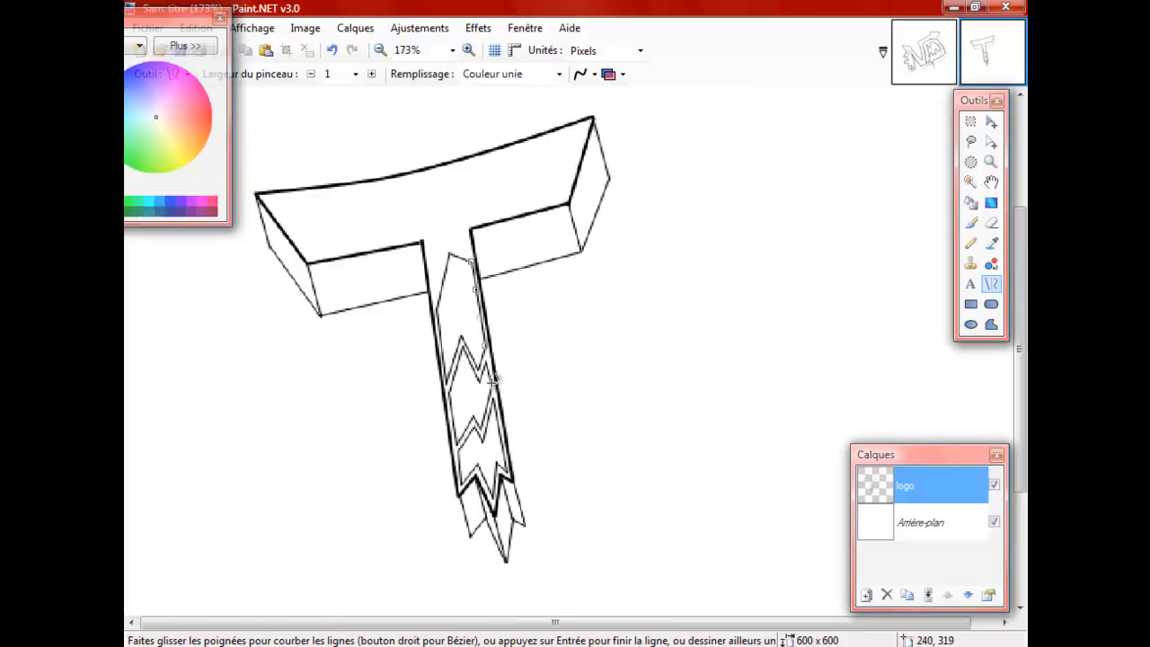
{"action": "left_click", "coordinate": [627, 329]}
Examine the whole T with its inner stem panels at several magnifications.
{"action": "left_click", "coordinate": [987, 286]}
{"action": "left_click", "coordinate": [1005, 283]}
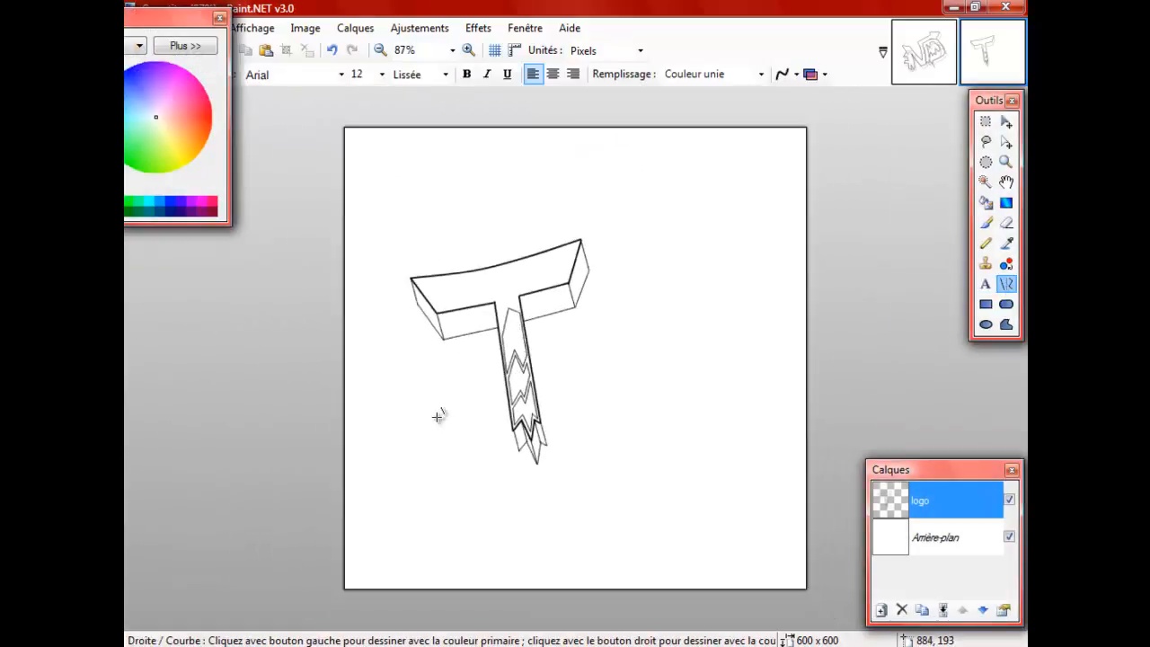
{"action": "scroll", "coordinate": [438, 413], "scroll_direction": "up", "scroll_amount": 2}
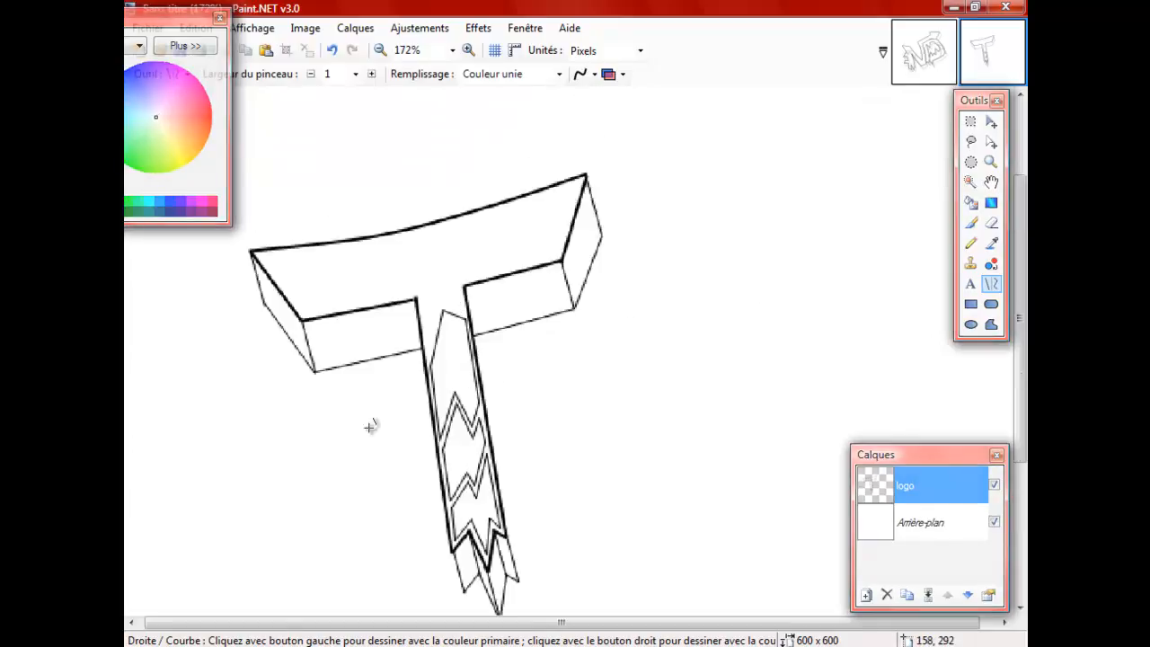
{"action": "scroll", "coordinate": [454, 345], "scroll_direction": "down", "scroll_amount": 2}
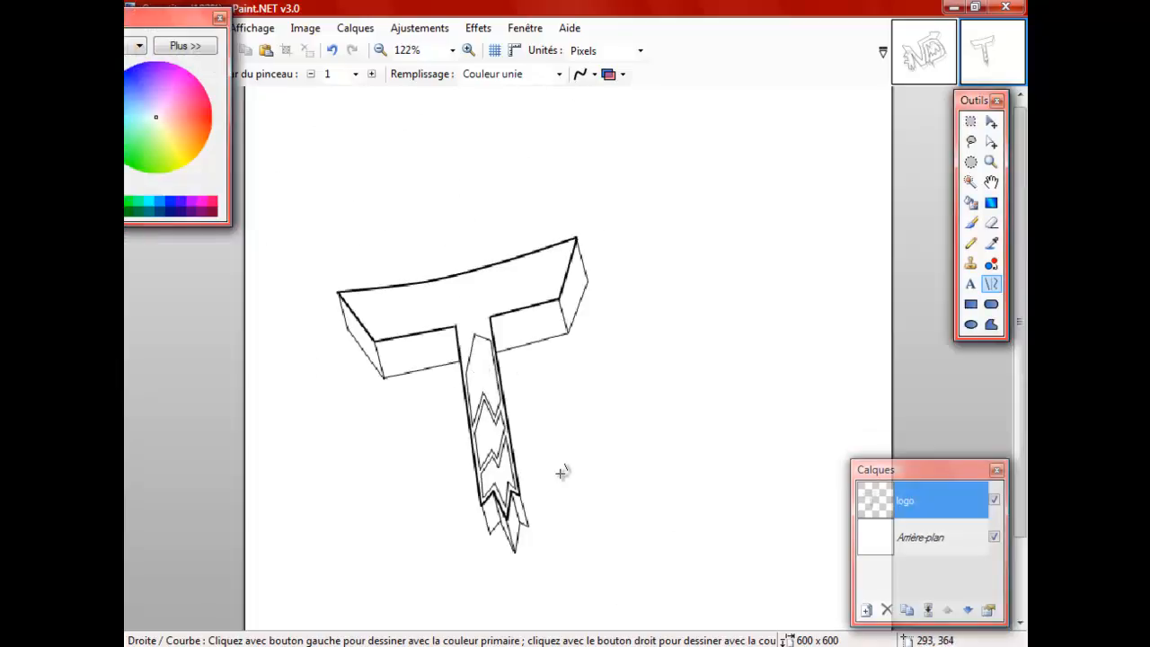
{"action": "scroll", "coordinate": [564, 473], "scroll_direction": "up", "scroll_amount": 2}
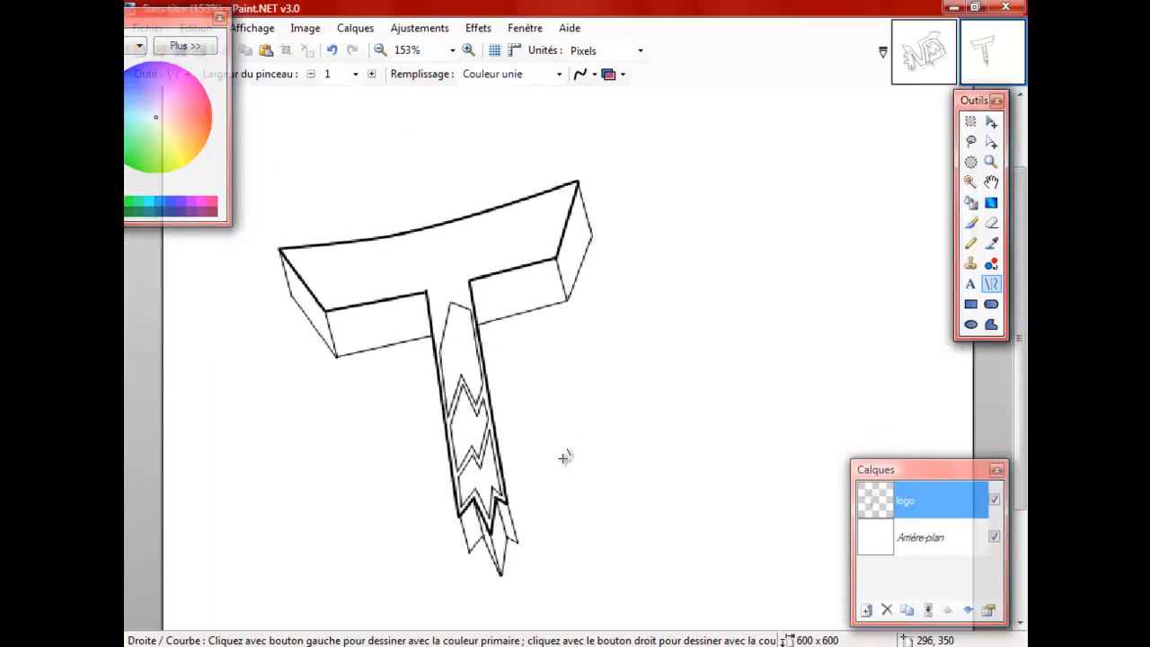
{"action": "scroll", "coordinate": [564, 461], "scroll_direction": "down", "scroll_amount": 2}
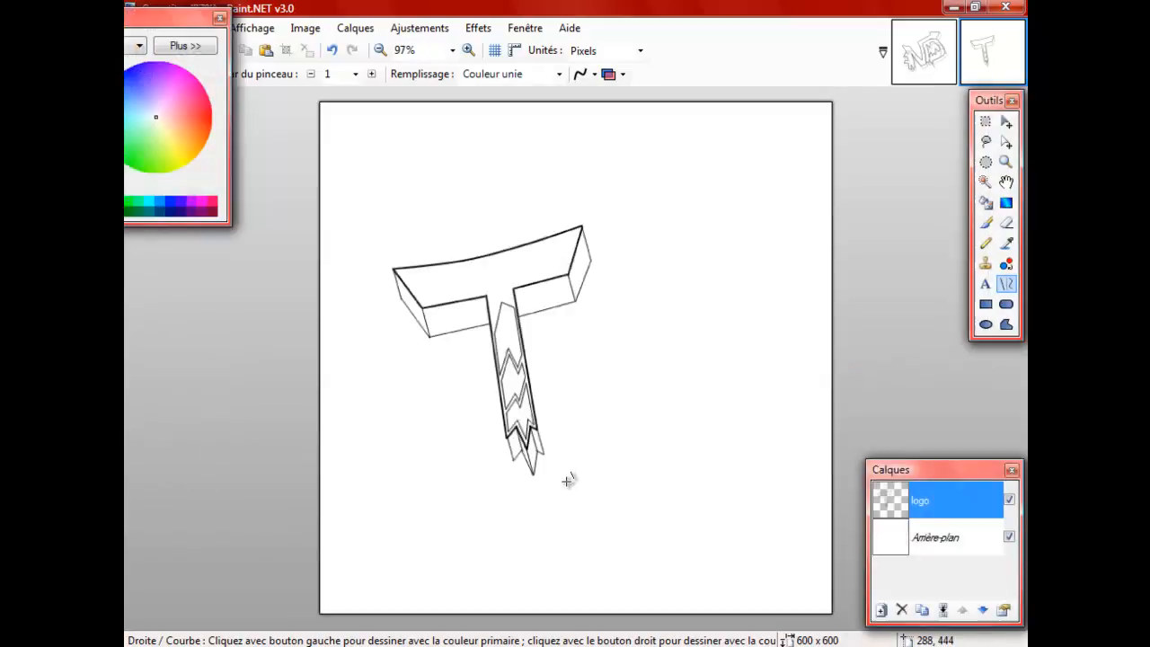
{"action": "scroll", "coordinate": [568, 477], "scroll_direction": "up", "scroll_amount": 1}
{"action": "scroll", "coordinate": [524, 418], "scroll_direction": "down", "scroll_amount": 1}
Move the T drawing 75 pixels to the right so it sits near the canvas centre, and deselect it.
{"action": "left_click", "coordinate": [1006, 121]}
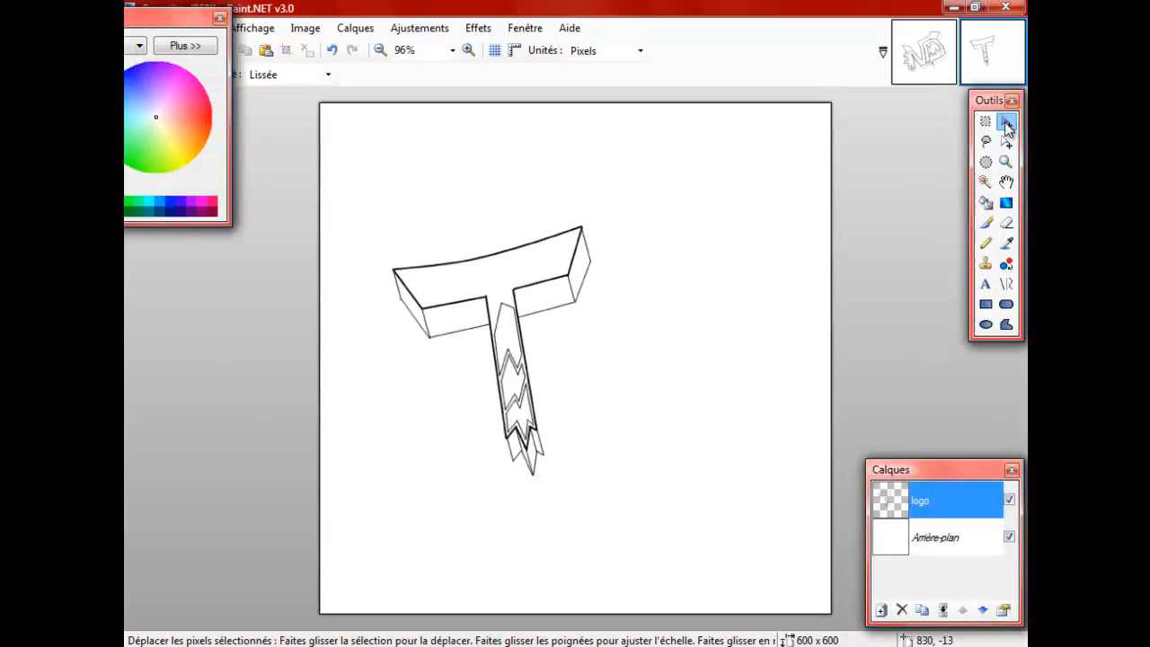
{"action": "mouse_move", "coordinate": [593, 355]}
{"action": "left_mouse_down"}
{"action": "mouse_move", "coordinate": [726, 365]}
{"action": "mouse_move", "coordinate": [652, 366]}
{"action": "mouse_move", "coordinate": [647, 378]}
{"action": "mouse_move", "coordinate": [658, 370]}
{"action": "left_mouse_up"}
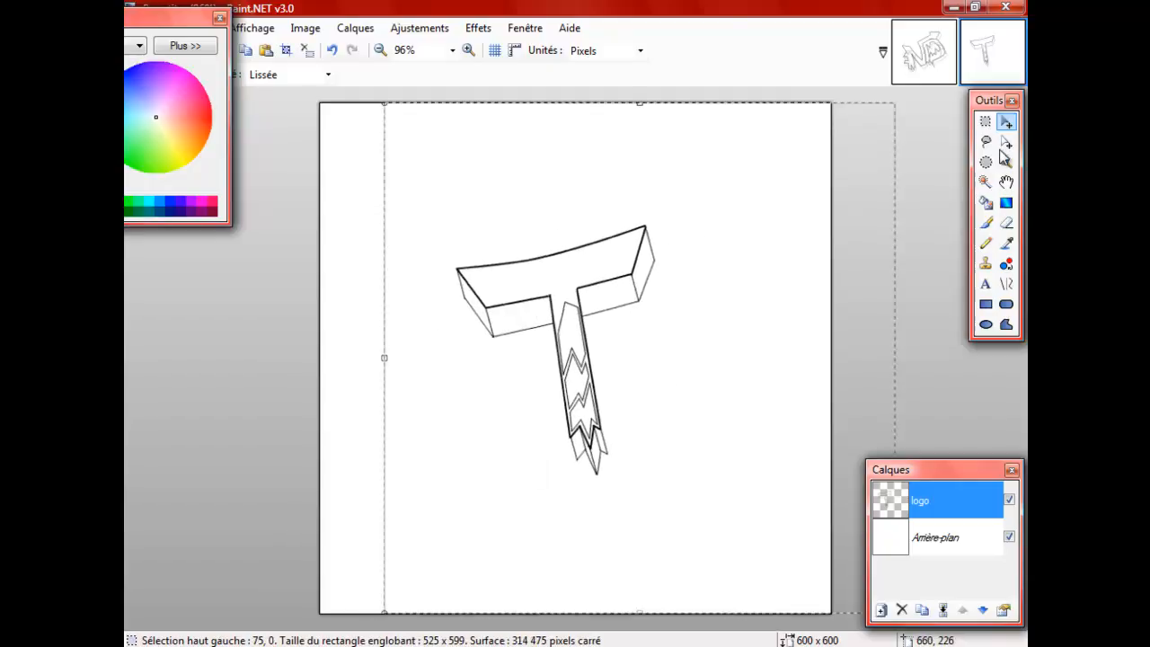
{"action": "left_click", "coordinate": [986, 122]}
{"action": "left_click", "coordinate": [956, 195]}
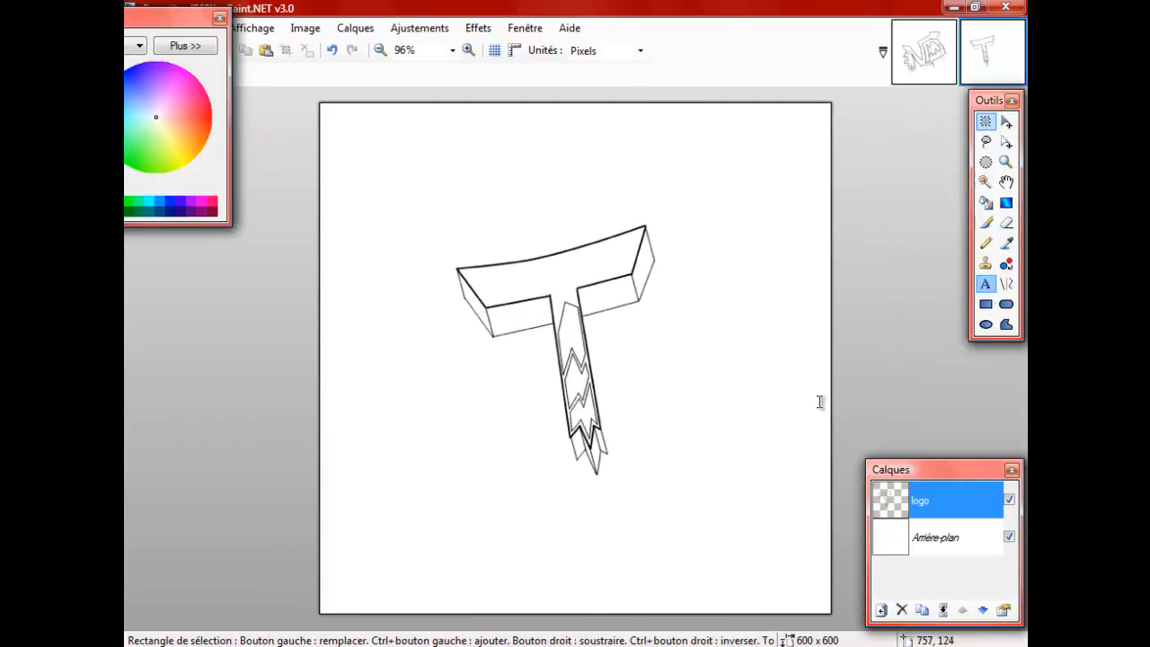
Add a new layer above the logo layer and write the text TUTO on it below the T.
{"action": "left_click", "coordinate": [986, 286]}
{"action": "left_click", "coordinate": [881, 609]}
{"action": "left_click", "coordinate": [426, 536]}
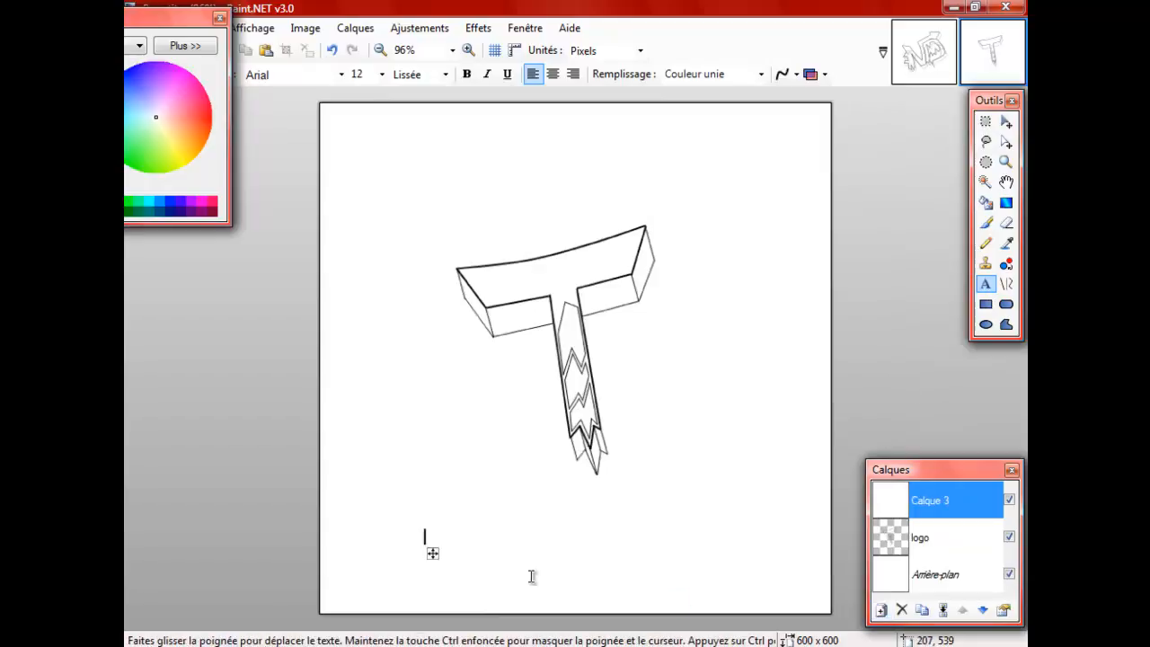
{"action": "type", "text": "TUTO"}
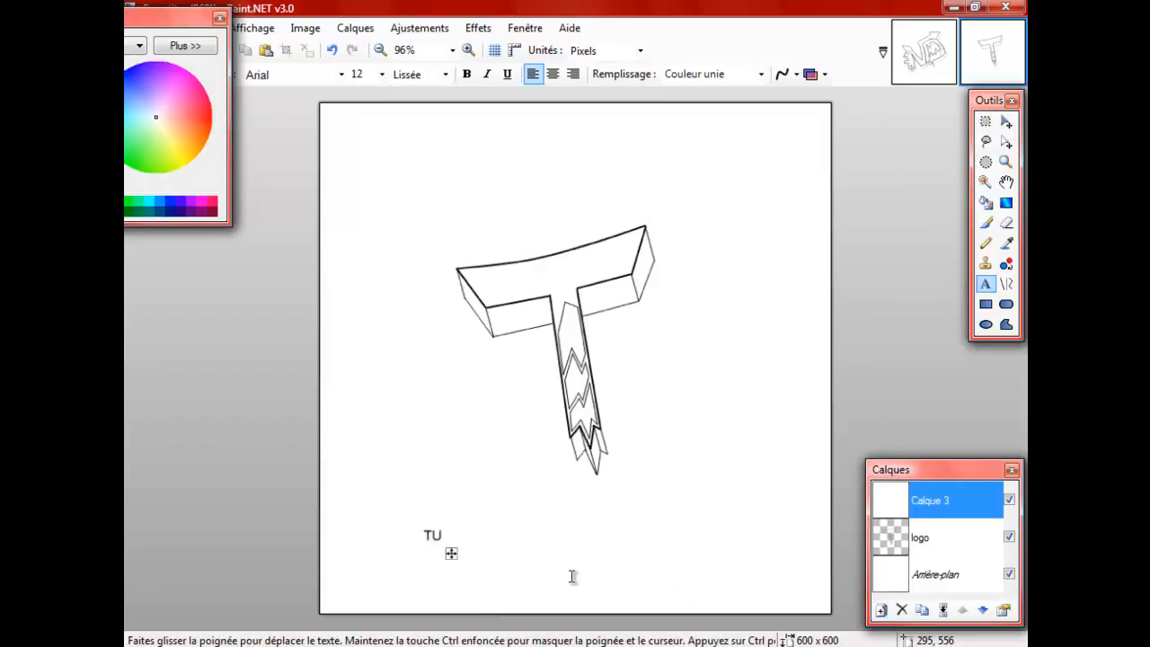
Format the TUTO text as bold Verdana at size 36.
{"action": "left_click", "coordinate": [382, 75]}
{"action": "left_click", "coordinate": [367, 268]}
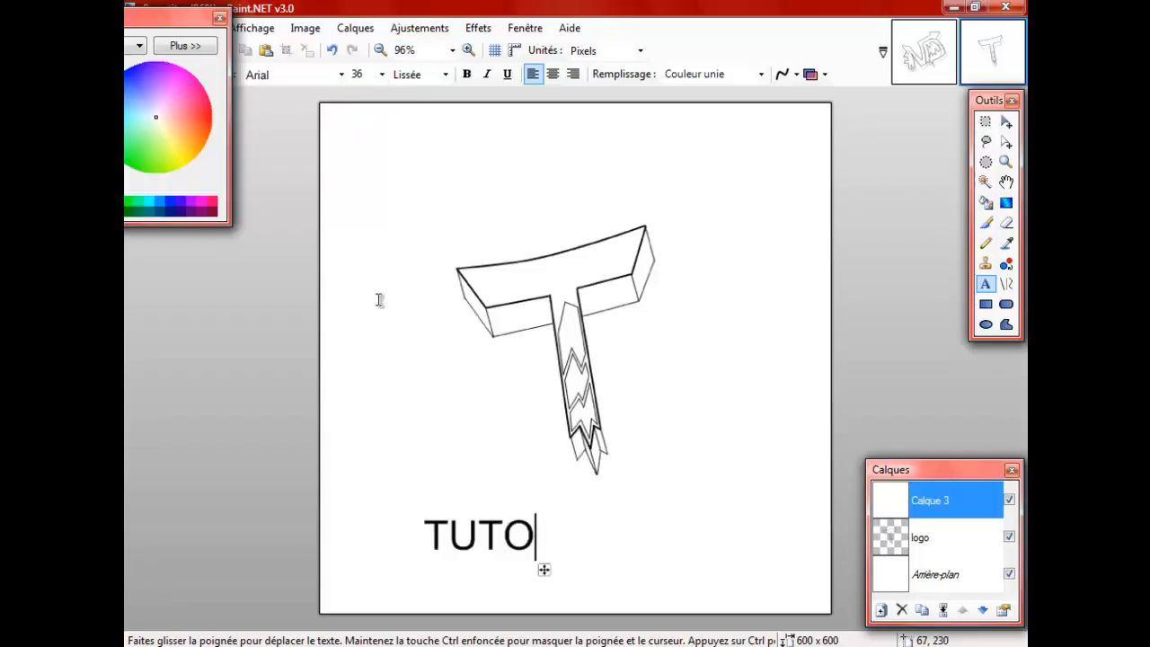
{"action": "left_click", "coordinate": [466, 73]}
{"action": "left_click", "coordinate": [444, 75]}
{"action": "left_click", "coordinate": [448, 79]}
{"action": "left_click", "coordinate": [343, 75]}
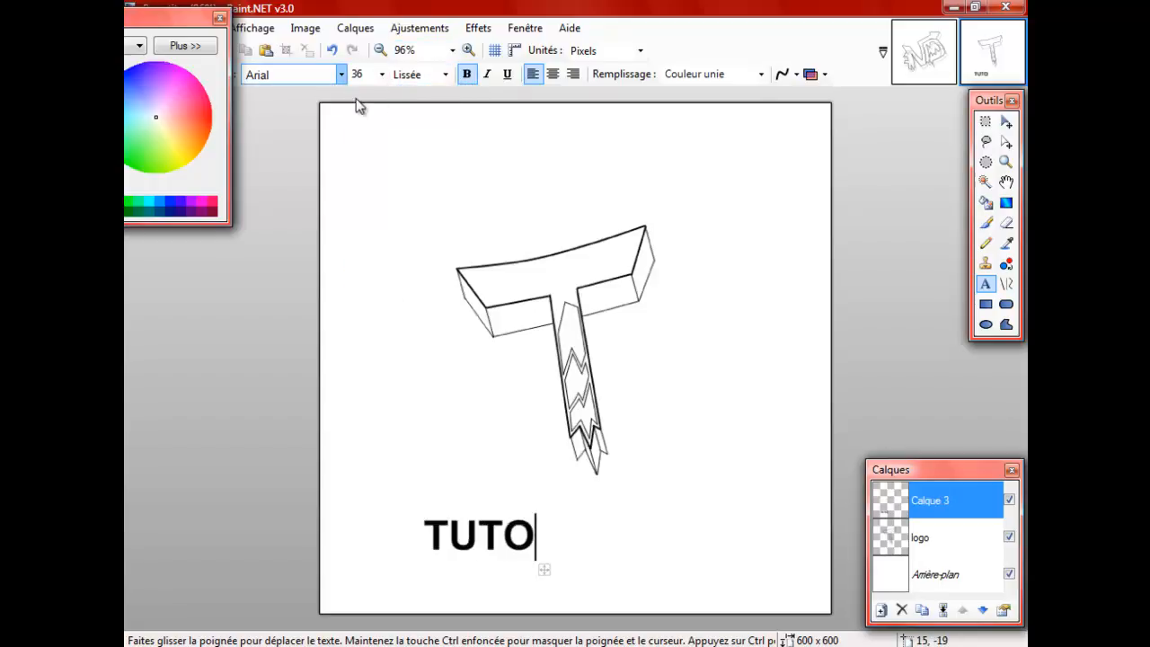
{"action": "left_click_drag", "start_coordinate": [445, 167], "coordinate": [436, 583]}
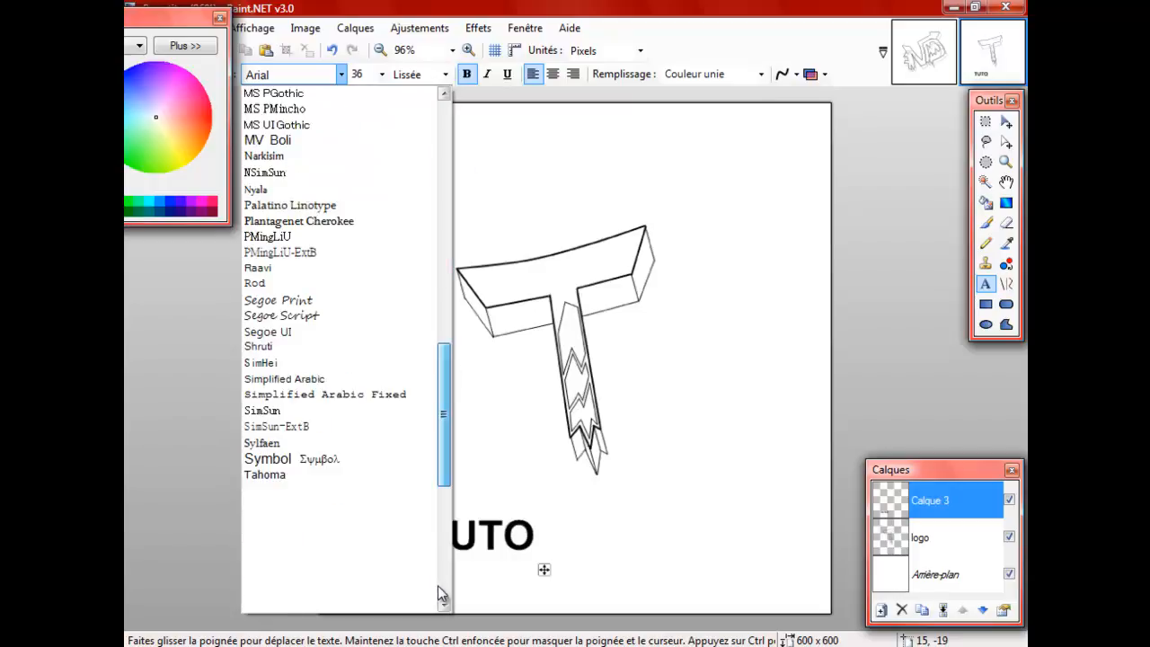
{"action": "left_click", "coordinate": [307, 557]}
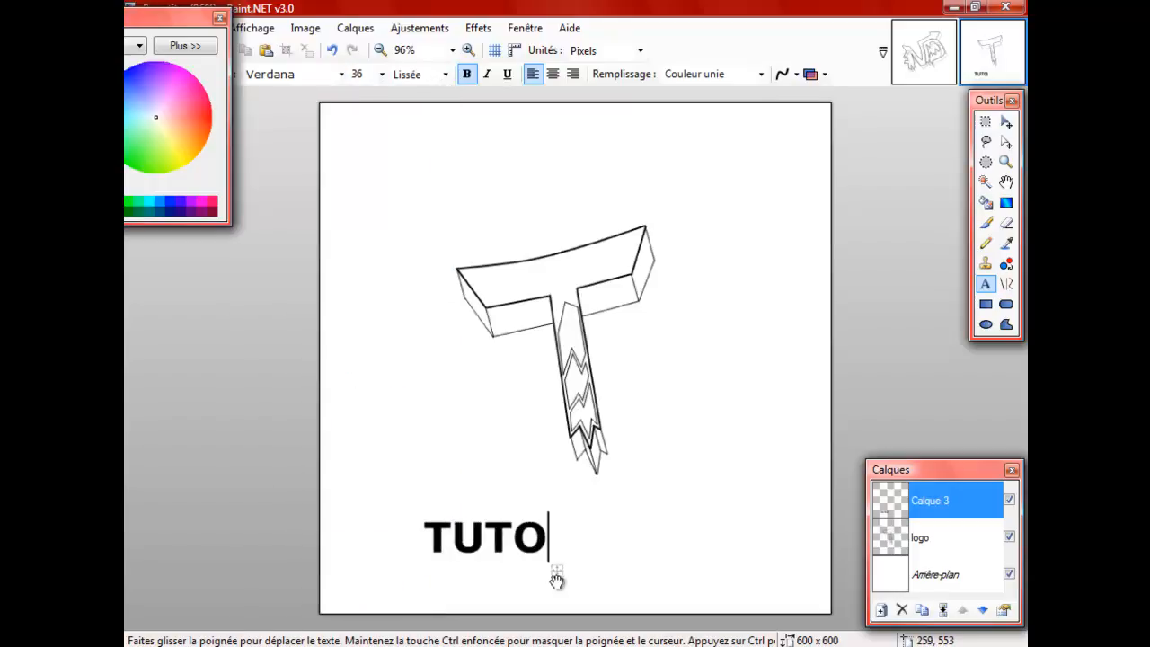
Position the TUTO text just below the T's stem and bring the colour palette fully into view.
{"action": "left_click_drag", "start_coordinate": [557, 574], "coordinate": [647, 554]}
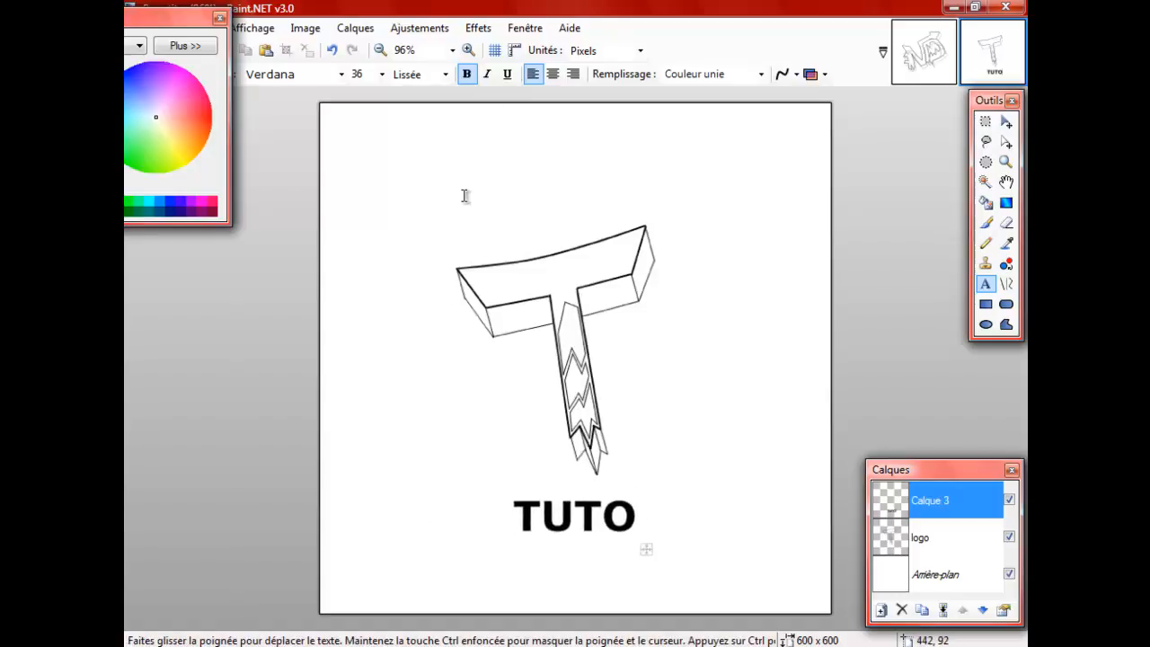
{"action": "left_click_drag", "start_coordinate": [188, 26], "coordinate": [282, 113]}
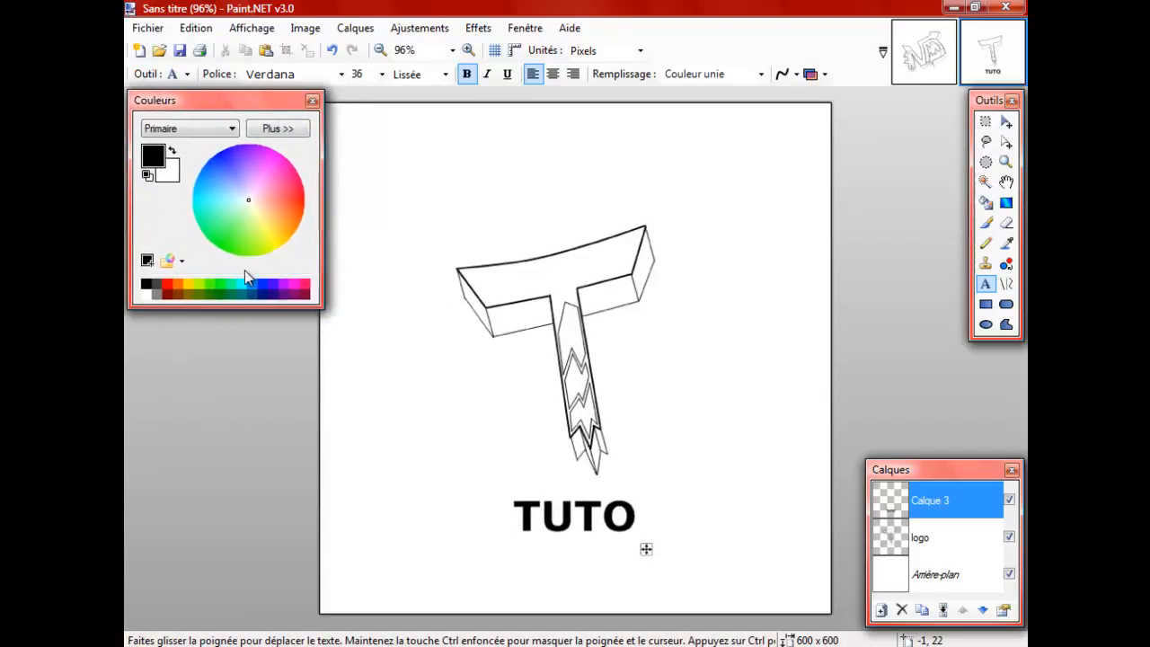
Recolour the TUTO text medium grey and finish editing it.
{"action": "left_click", "coordinate": [157, 292]}
{"action": "key", "text": "s"}
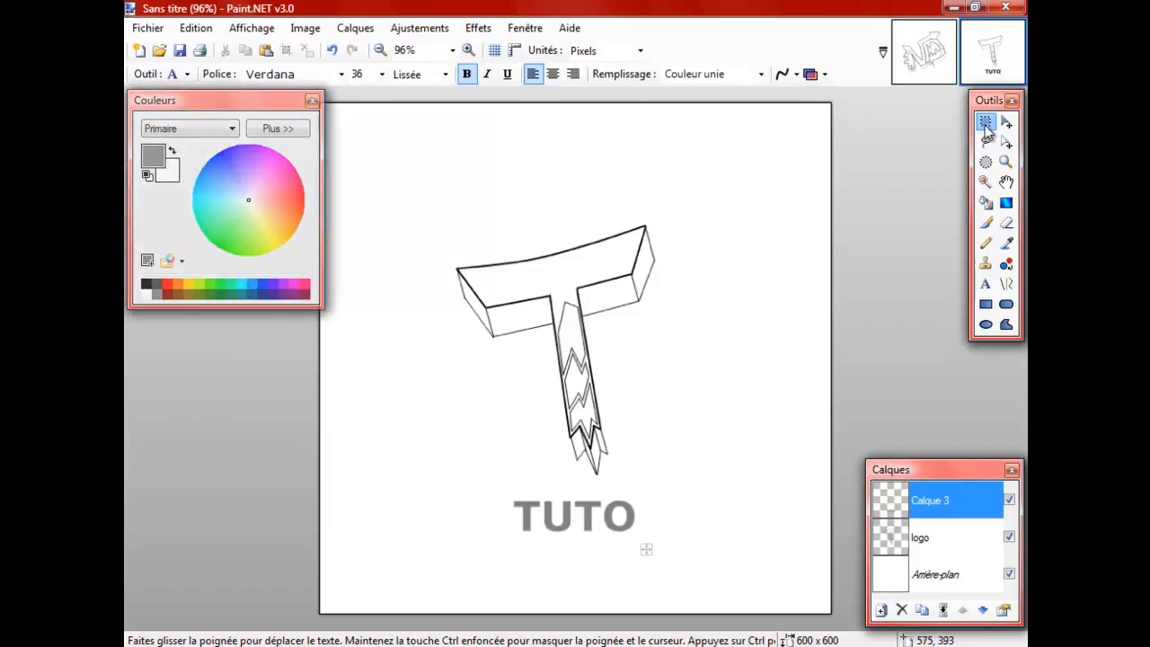
Apply the Eclat effect to the TUTO text layer with Cercles 10, Luminosité -100 and Contraste -100.
{"action": "left_click", "coordinate": [478, 28]}
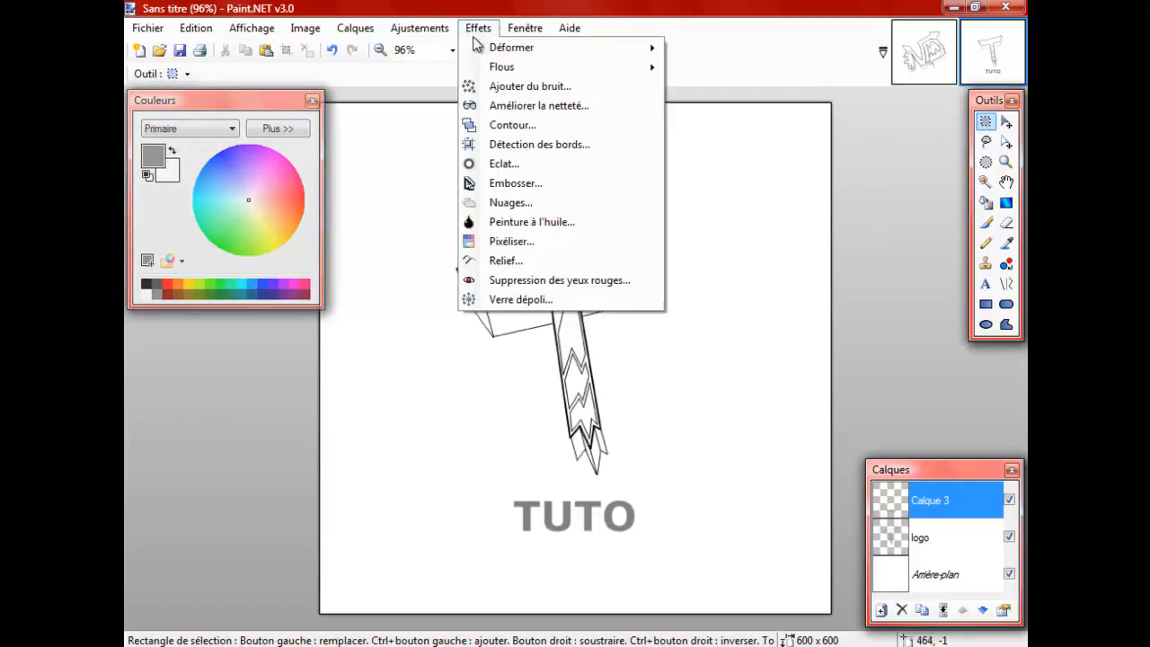
{"action": "left_click", "coordinate": [511, 171]}
{"action": "left_click", "coordinate": [463, 323]}
{"action": "left_click", "coordinate": [464, 336]}
{"action": "left_click", "coordinate": [464, 324]}
{"action": "left_click", "coordinate": [463, 323]}
{"action": "left_click", "coordinate": [462, 323]}
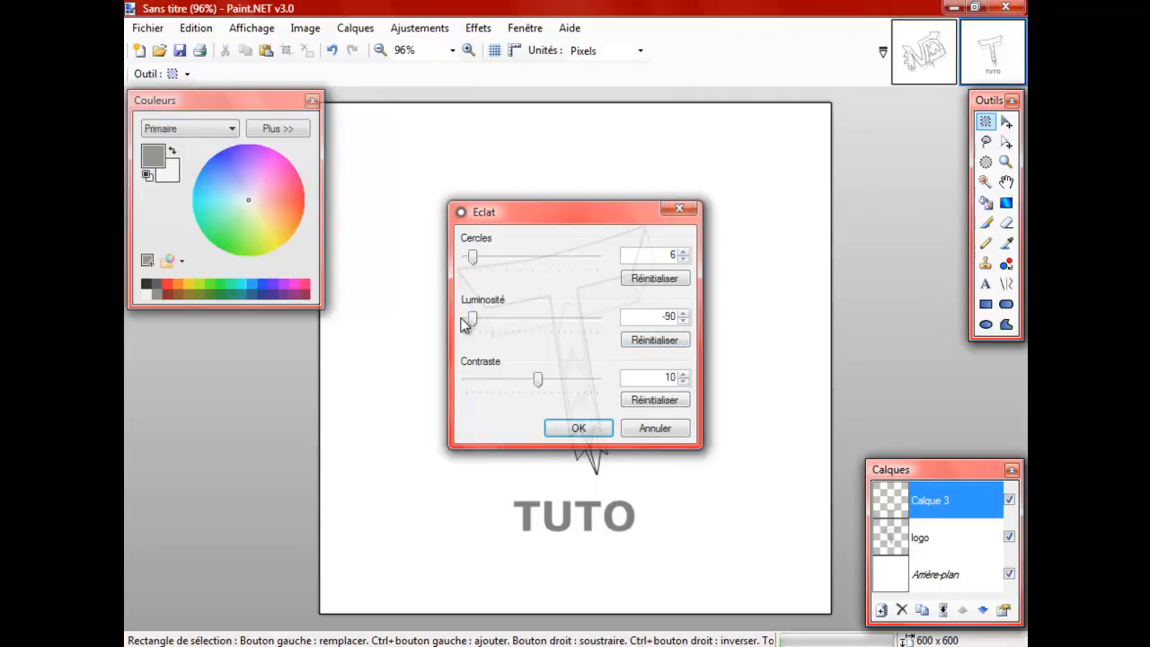
{"action": "left_click", "coordinate": [462, 324]}
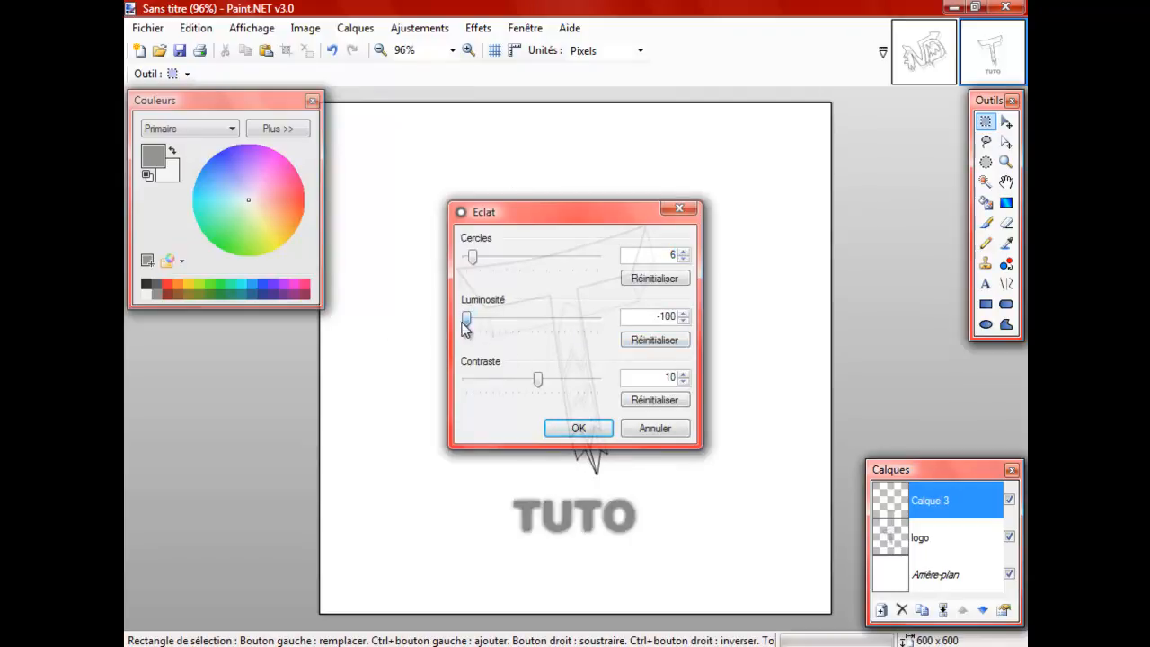
{"action": "left_click_drag", "start_coordinate": [537, 379], "coordinate": [464, 381]}
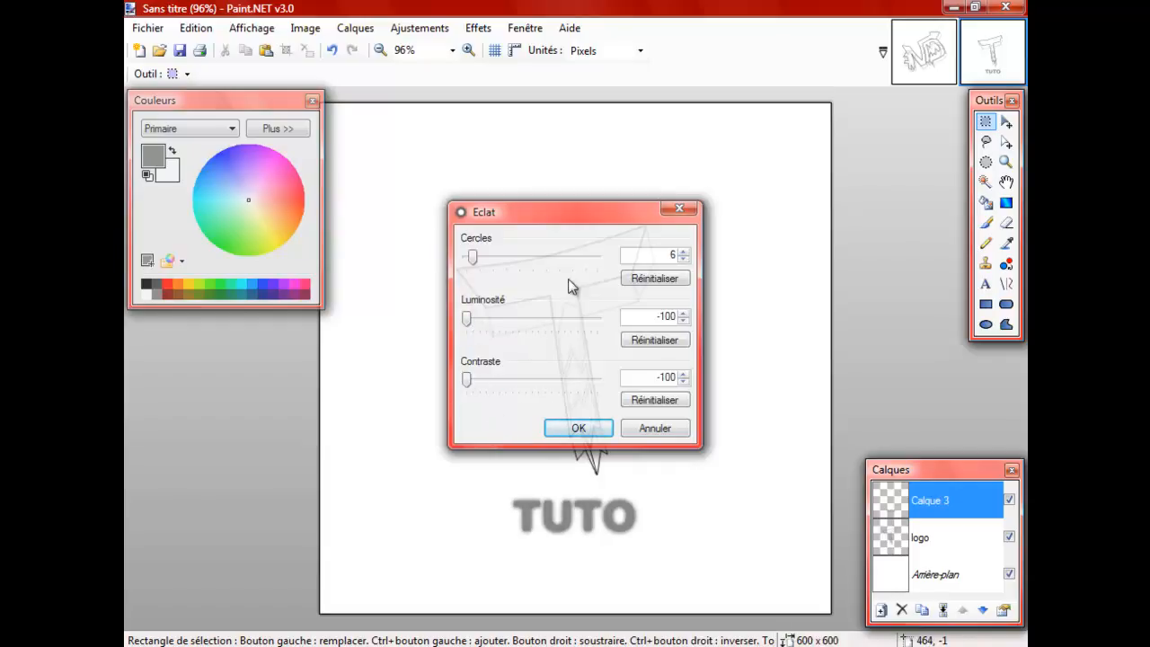
{"action": "left_click", "coordinate": [682, 253]}
{"action": "left_click", "coordinate": [683, 252]}
{"action": "left_click", "coordinate": [683, 251]}
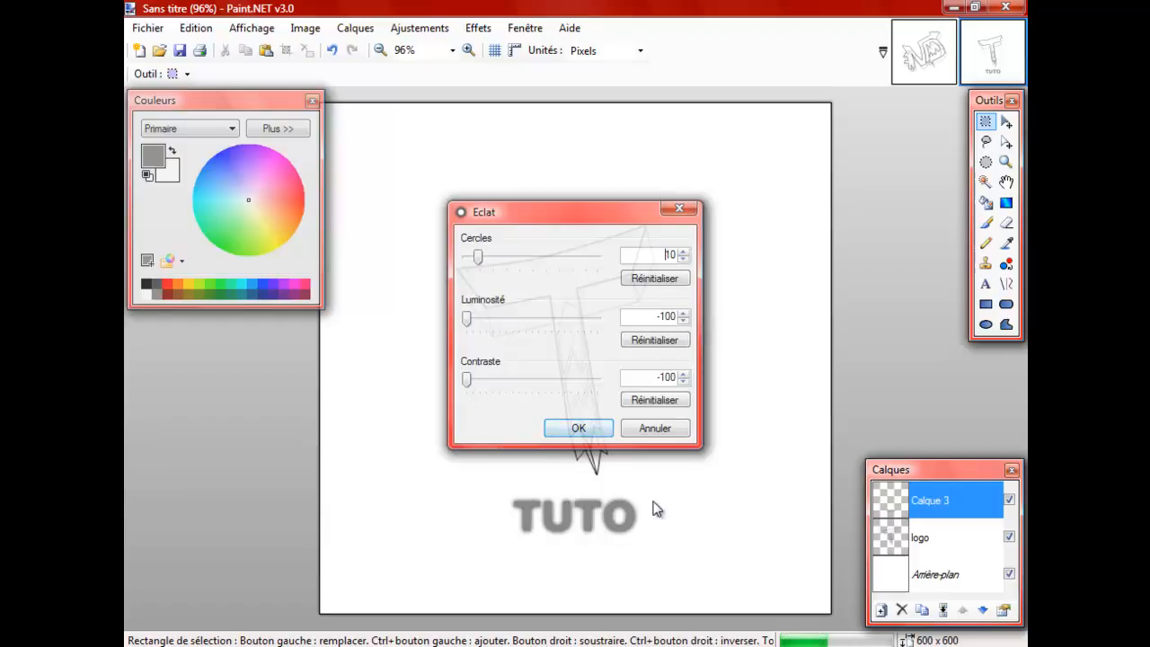
{"action": "left_click", "coordinate": [580, 427]}
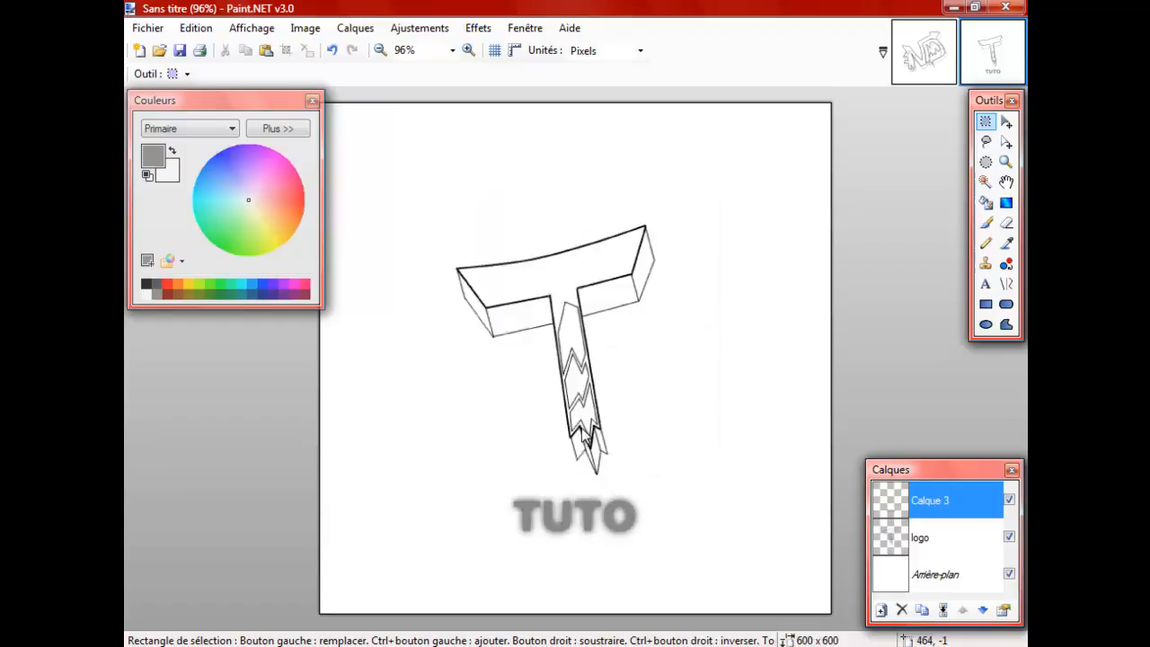
Move the TUTO text slightly up and left so it sits right against the T's stem tip, and deselect it.
{"action": "left_click", "coordinate": [1006, 121]}
{"action": "left_click_drag", "start_coordinate": [719, 517], "coordinate": [721, 405]}
{"action": "left_click_drag", "start_coordinate": [794, 398], "coordinate": [697, 490]}
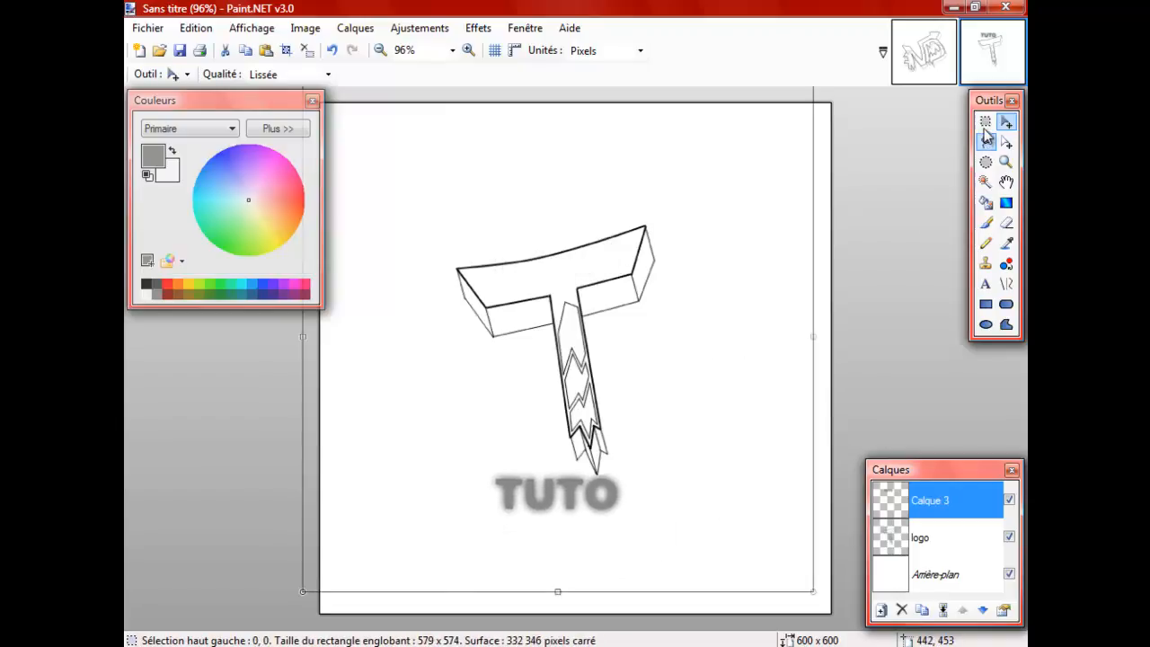
{"action": "left_click", "coordinate": [985, 123]}
{"action": "left_click", "coordinate": [926, 158]}
Write the text "de la part de NDesign" below TUTO on the same layer, shifting it left to fit the canvas.
{"action": "left_click", "coordinate": [986, 284]}
{"action": "left_click", "coordinate": [466, 568]}
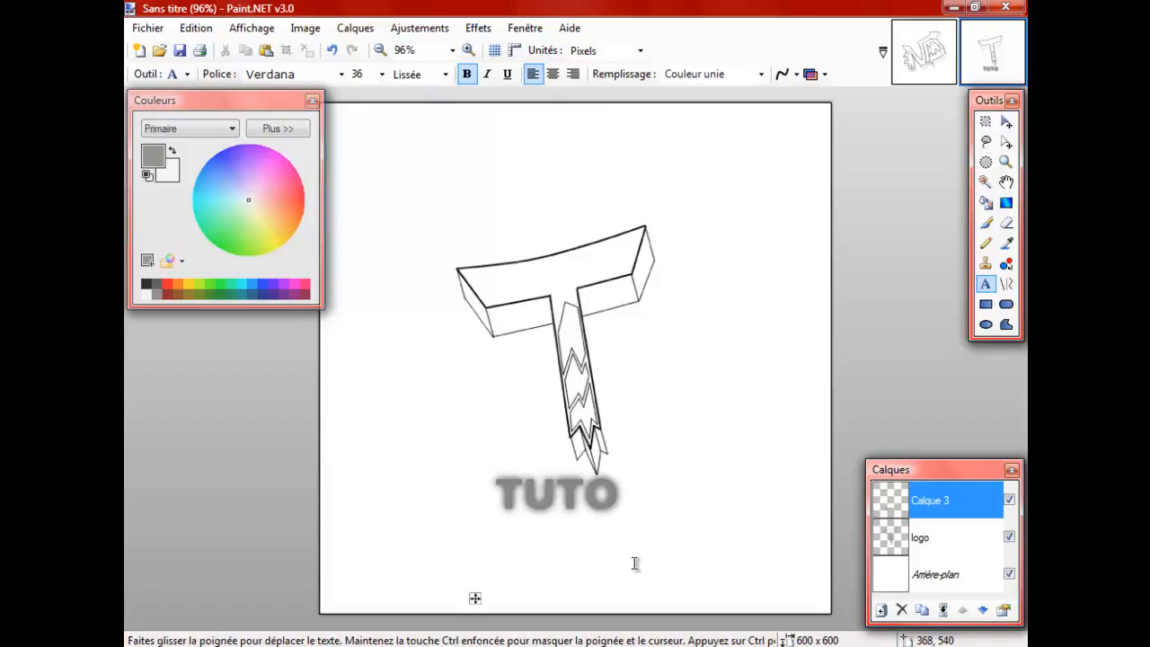
{"action": "type", "text": "de "}
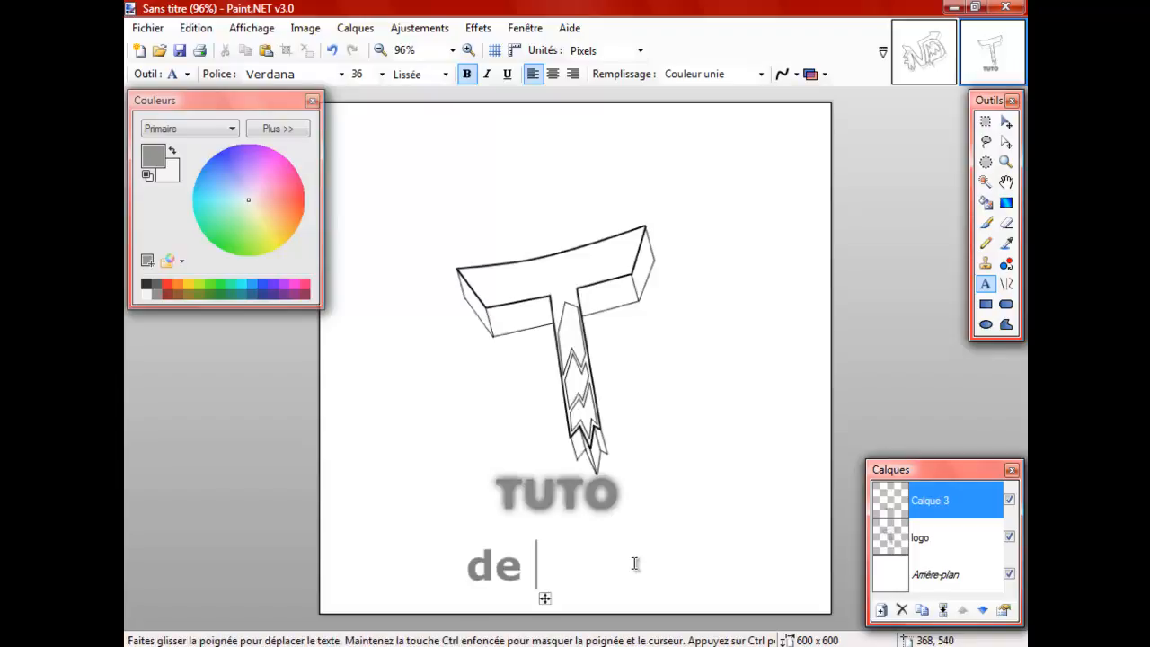
{"action": "type", "text": "la part de "}
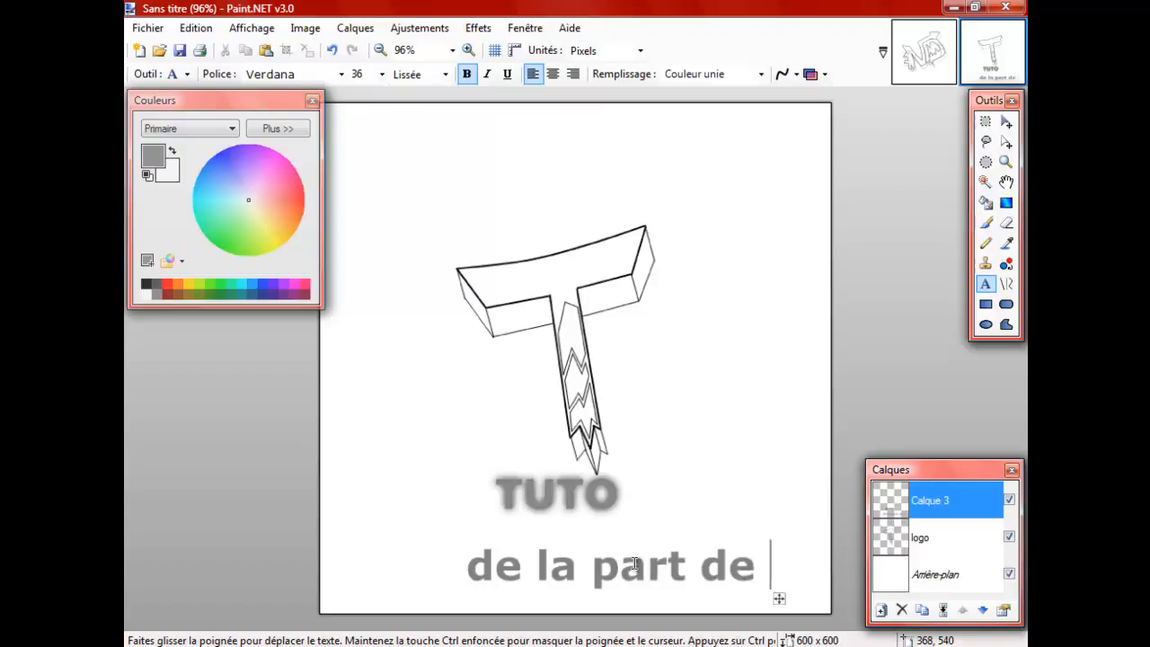
{"action": "type", "text": "ND"}
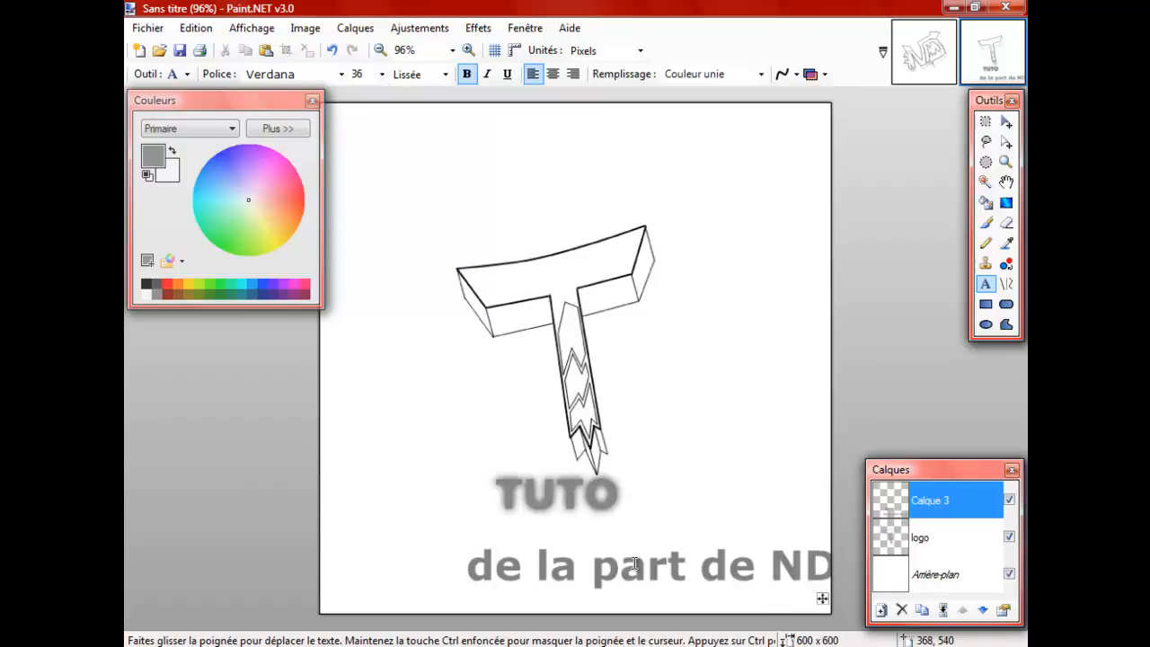
{"action": "type", "text": "esi"}
{"action": "left_click_drag", "start_coordinate": [819, 599], "coordinate": [714, 591]}
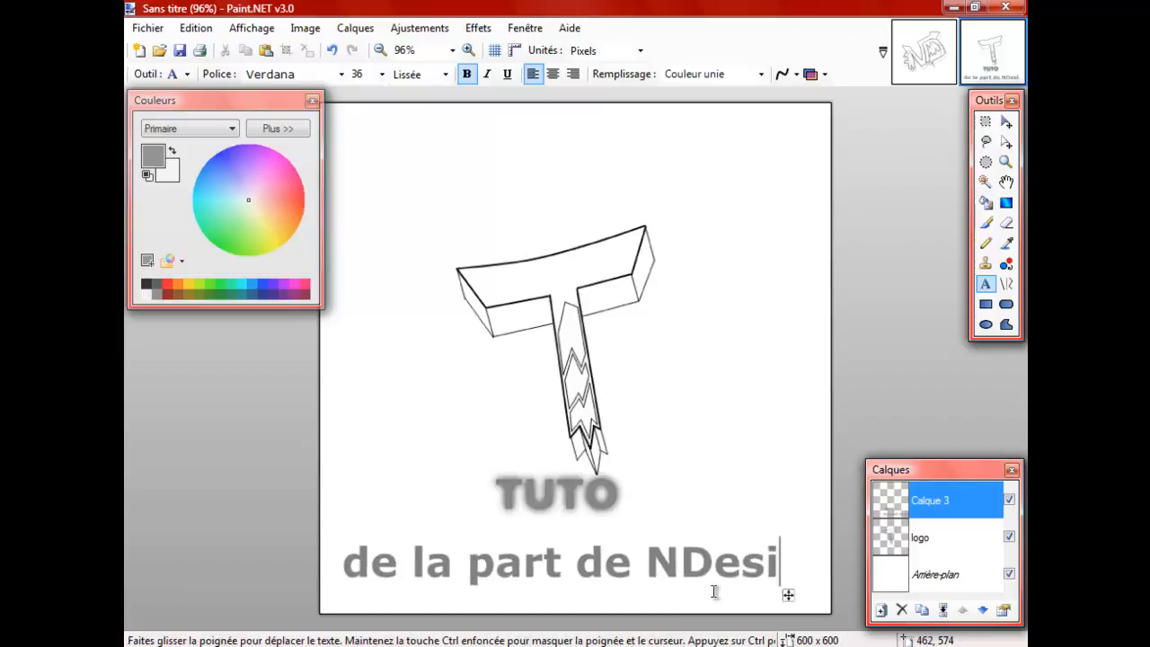
{"action": "type", "text": "gn"}
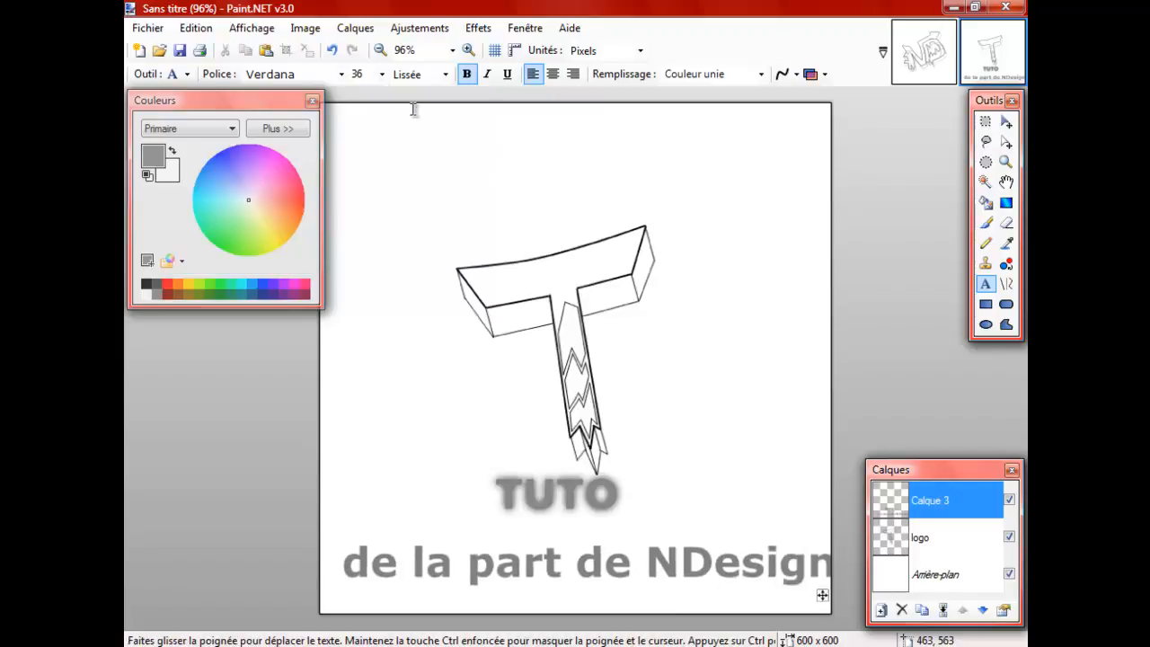
Reduce the "de la part de NDesign" text to size 10 and place it centred directly beneath TUTO.
{"action": "left_click", "coordinate": [382, 75]}
{"action": "left_click", "coordinate": [384, 78]}
{"action": "left_click", "coordinate": [393, 80]}
{"action": "left_click", "coordinate": [382, 78]}
{"action": "left_click", "coordinate": [382, 76]}
{"action": "left_click", "coordinate": [363, 115]}
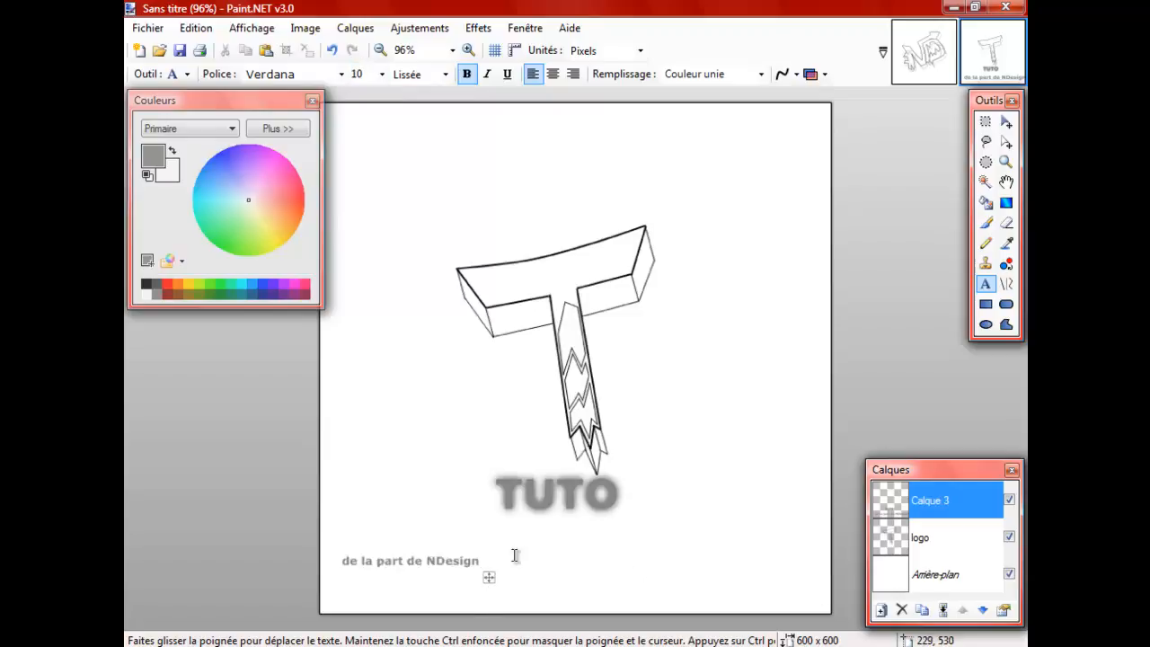
{"action": "left_click_drag", "start_coordinate": [571, 555], "coordinate": [638, 536]}
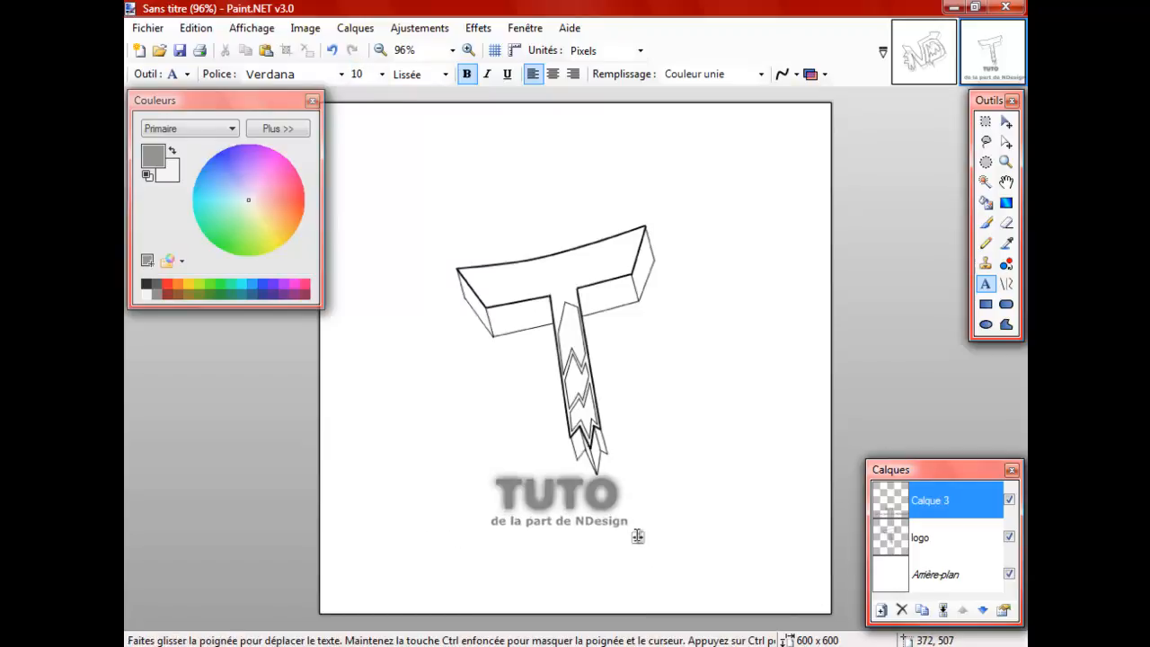
{"action": "left_click", "coordinate": [985, 121]}
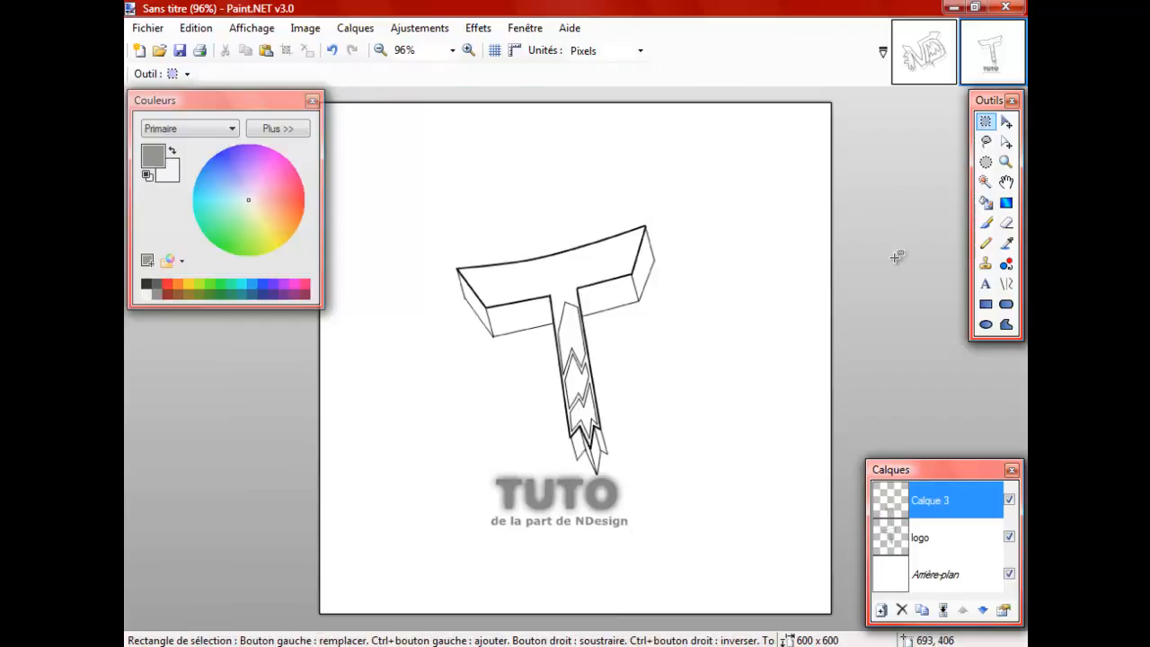
Examine the captioned T logo close up and at 100%, and compare it with the ND logo in the other open image.
{"action": "scroll", "coordinate": [694, 379], "scroll_direction": "up", "scroll_amount": 4}
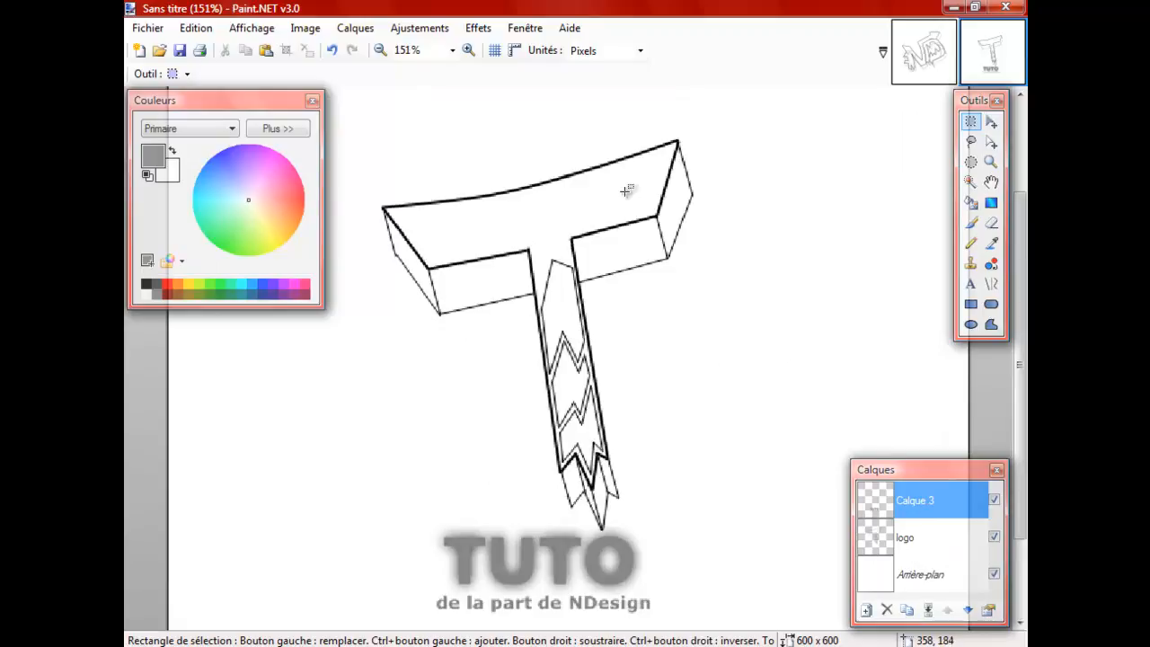
{"action": "scroll", "coordinate": [631, 214], "scroll_direction": "down", "scroll_amount": 5}
{"action": "left_click", "coordinate": [468, 50]}
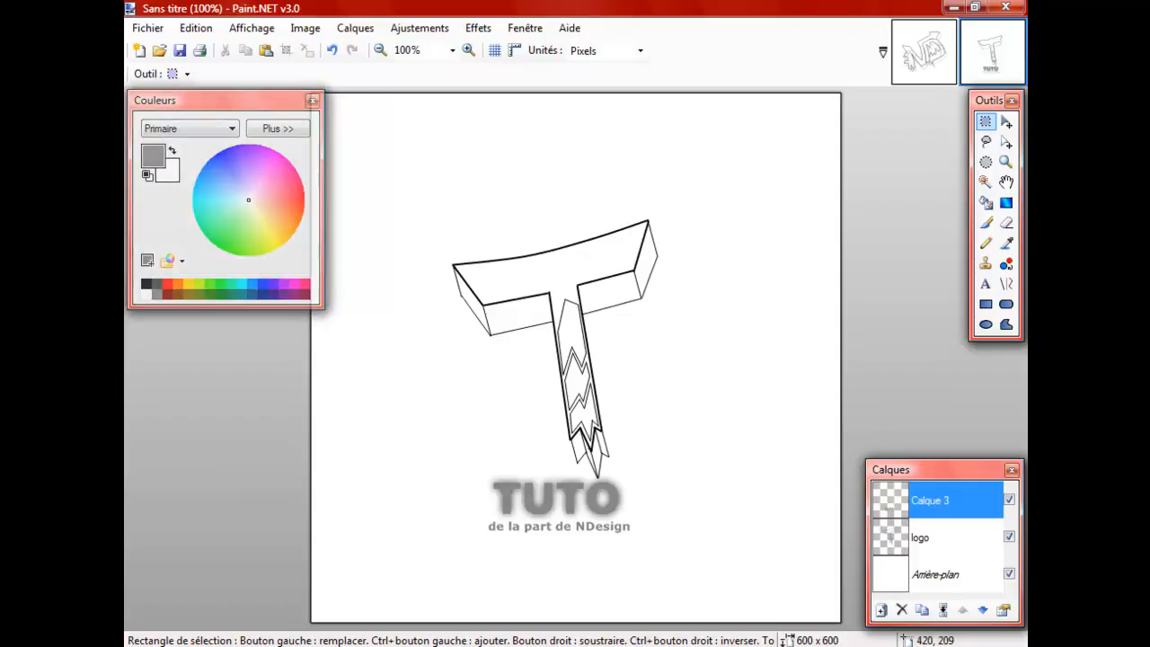
{"action": "left_click", "coordinate": [923, 51]}
{"action": "scroll", "coordinate": [566, 284], "scroll_direction": "up", "scroll_amount": 3}
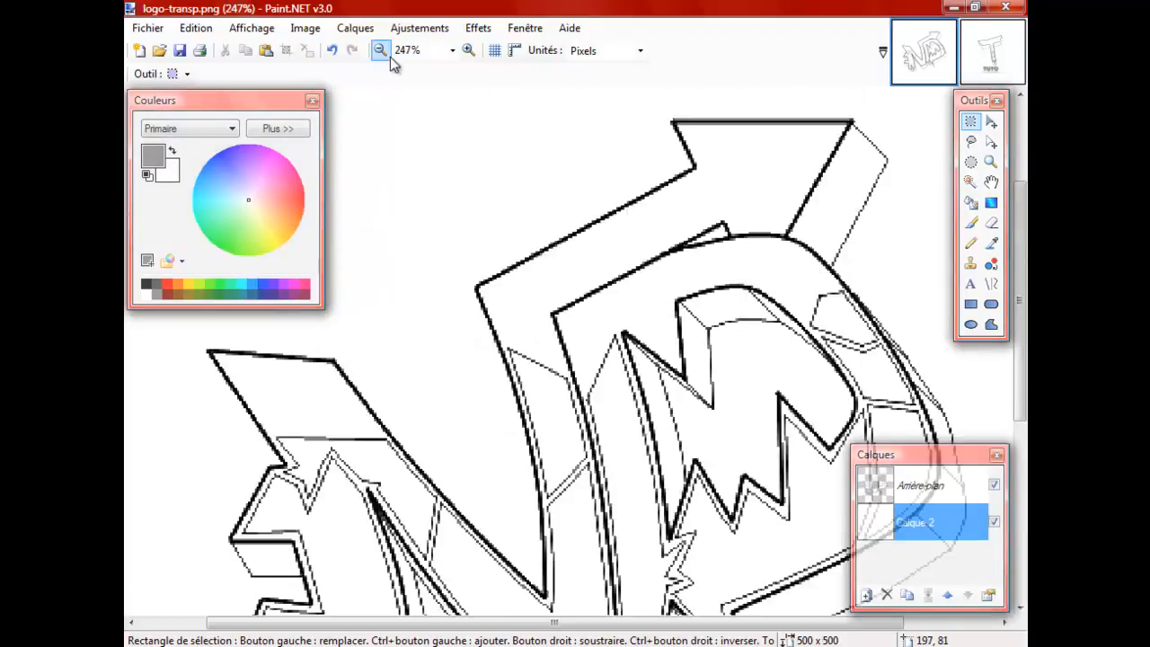
{"action": "left_click", "coordinate": [380, 50]}
{"action": "left_click", "coordinate": [380, 51]}
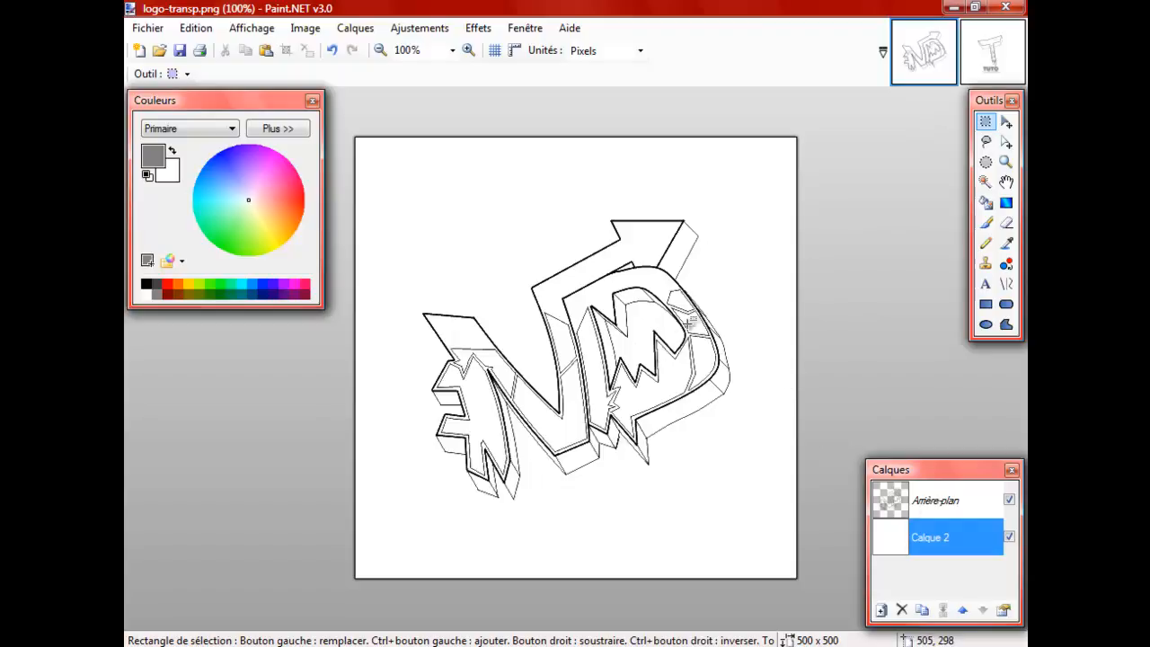
{"action": "left_click", "coordinate": [992, 52]}
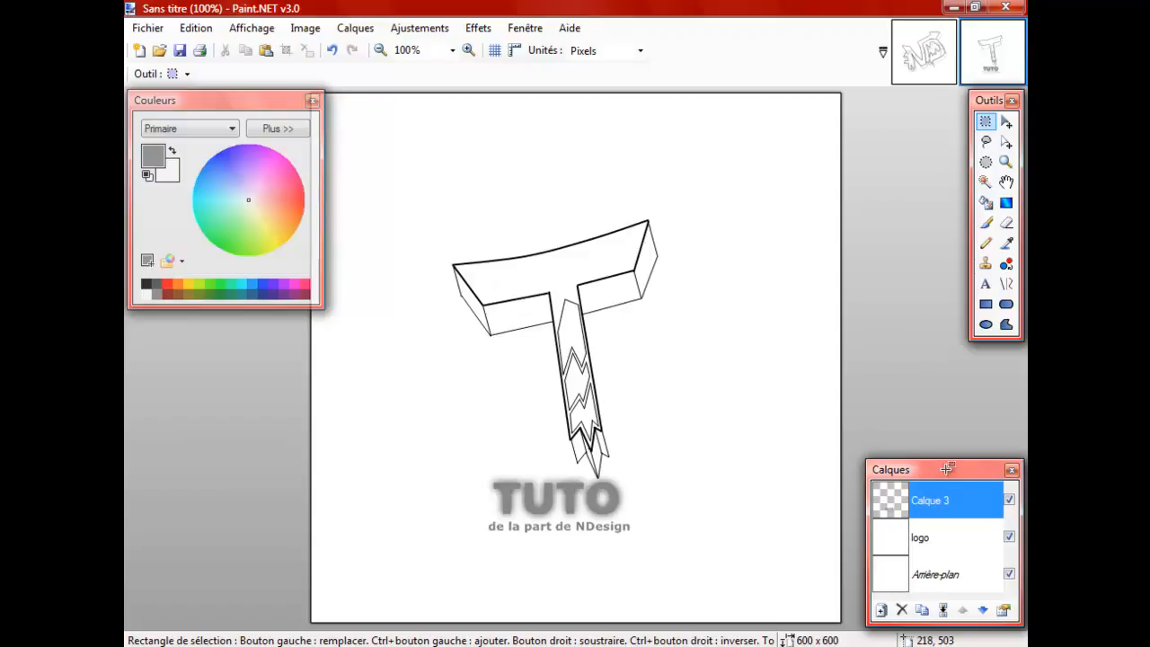
Move the Calques window higher and select a rectangle of about 355 × 450 pixels around the T logo and both captions.
{"action": "left_click_drag", "start_coordinate": [943, 471], "coordinate": [949, 356]}
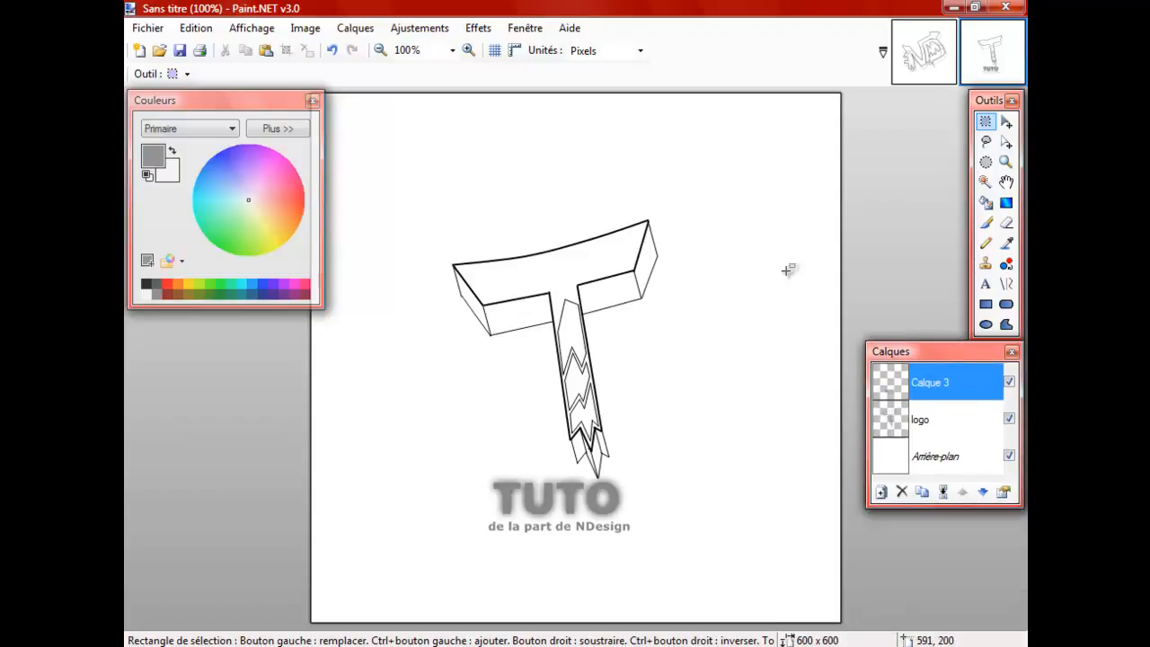
{"action": "left_click_drag", "start_coordinate": [429, 202], "coordinate": [688, 575]}
{"action": "left_click", "coordinate": [428, 155]}
{"action": "left_click_drag", "start_coordinate": [416, 213], "coordinate": [697, 579]}
{"action": "left_click", "coordinate": [428, 216]}
{"action": "left_click_drag", "start_coordinate": [413, 193], "coordinate": [710, 568]}
{"action": "left_click_drag", "start_coordinate": [426, 169], "coordinate": [708, 601]}
{"action": "left_click_drag", "start_coordinate": [374, 186], "coordinate": [734, 580]}
{"action": "left_click_drag", "start_coordinate": [406, 184], "coordinate": [709, 595]}
{"action": "left_click", "coordinate": [423, 226]}
{"action": "left_click_drag", "start_coordinate": [392, 215], "coordinate": [724, 580]}
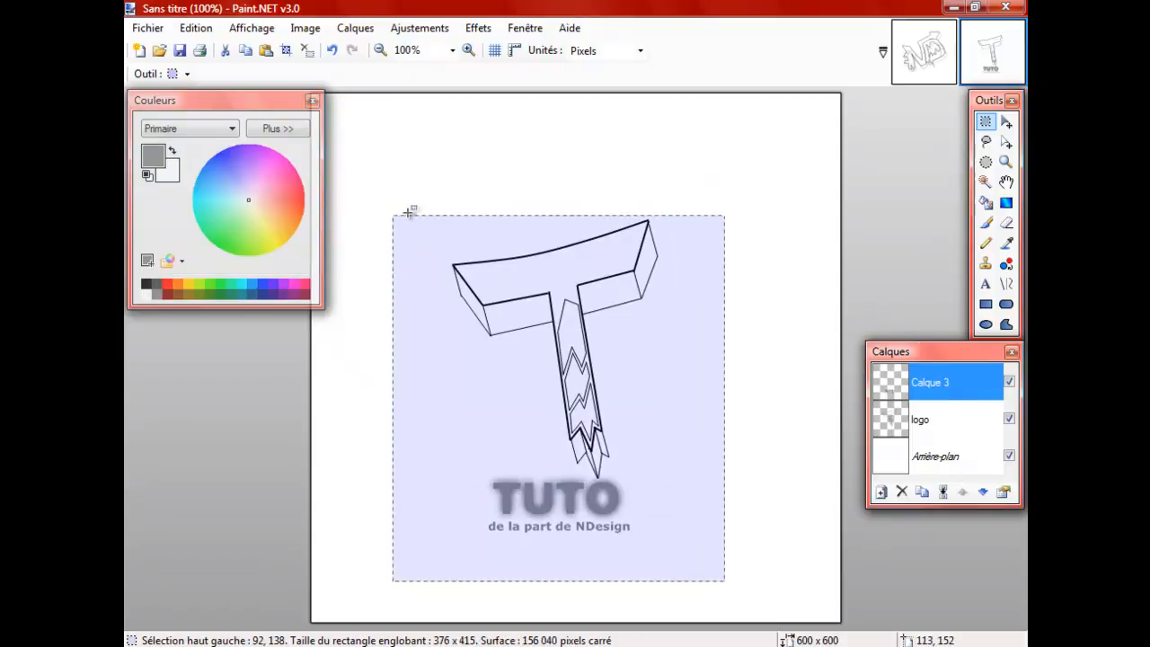
{"action": "left_click", "coordinate": [412, 221]}
{"action": "left_click_drag", "start_coordinate": [397, 183], "coordinate": [711, 580]}
{"action": "left_click", "coordinate": [809, 644]}
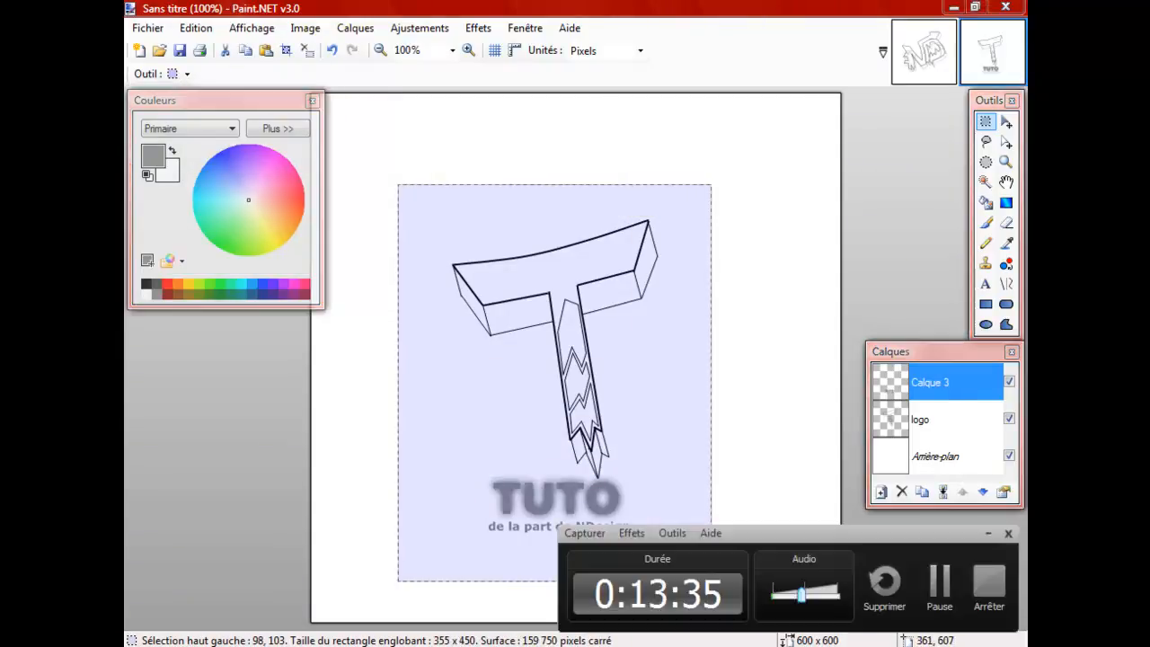